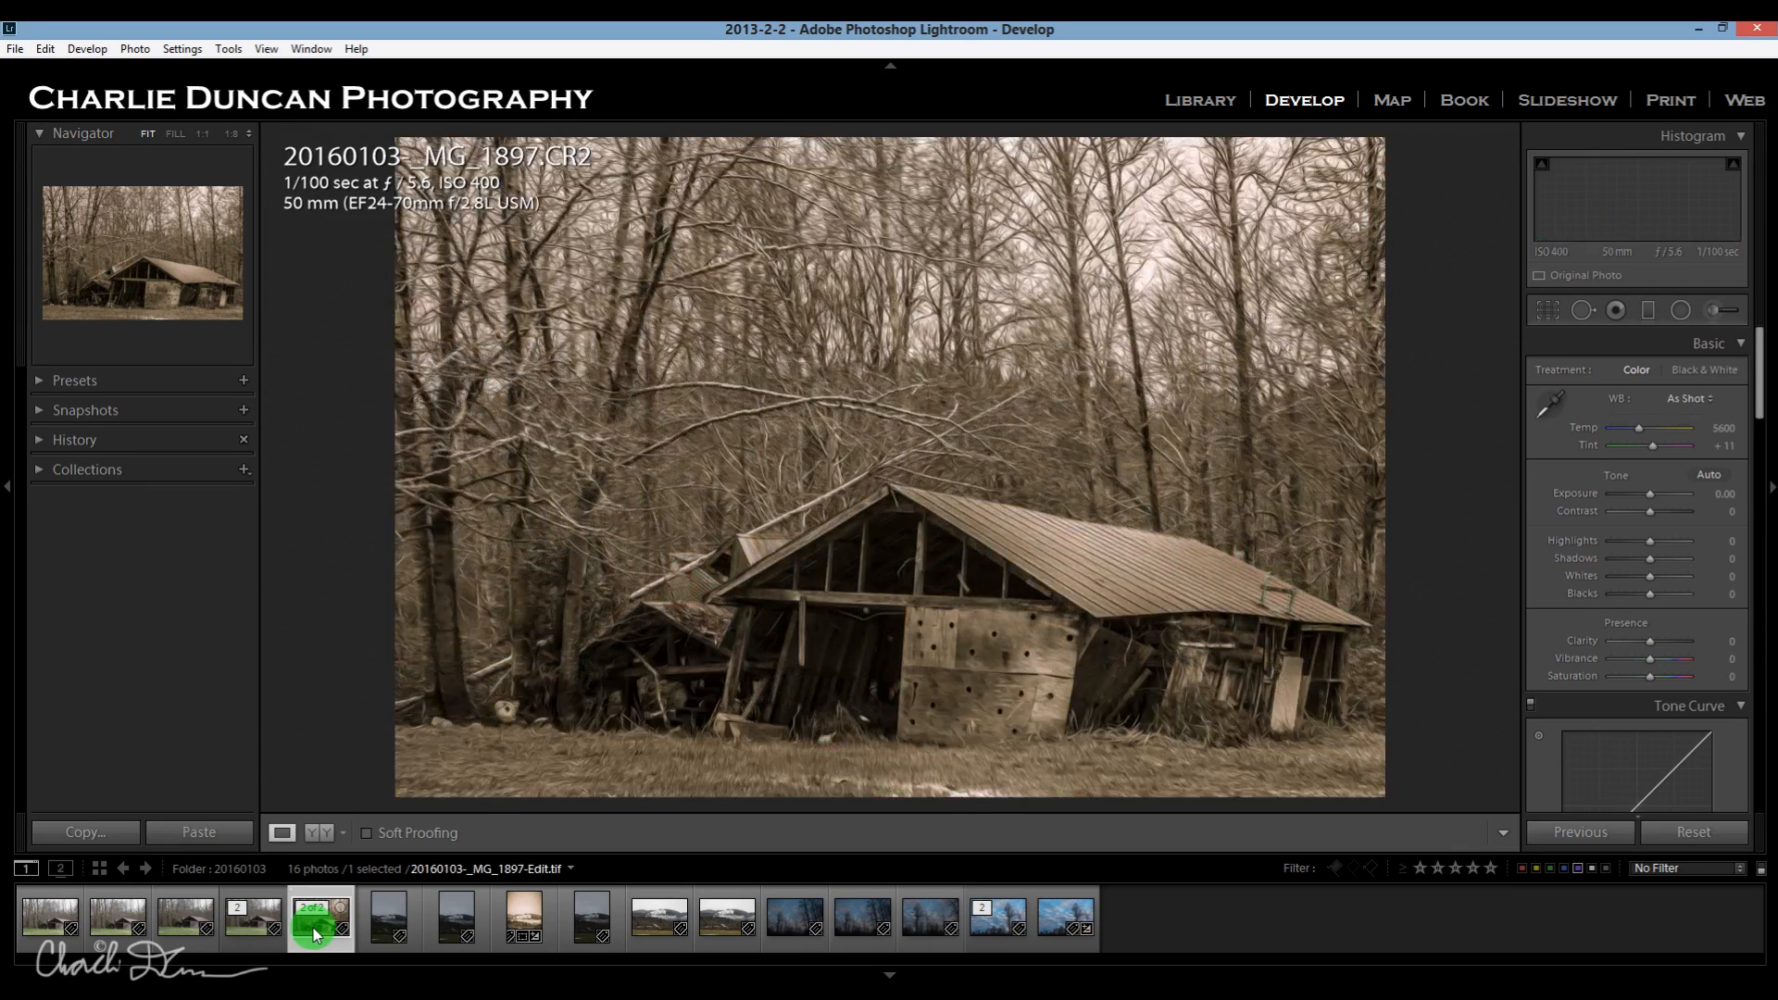
Compare the original color barn photo with its finished sepia version.
{"action": "left_click", "coordinate": [236, 945]}
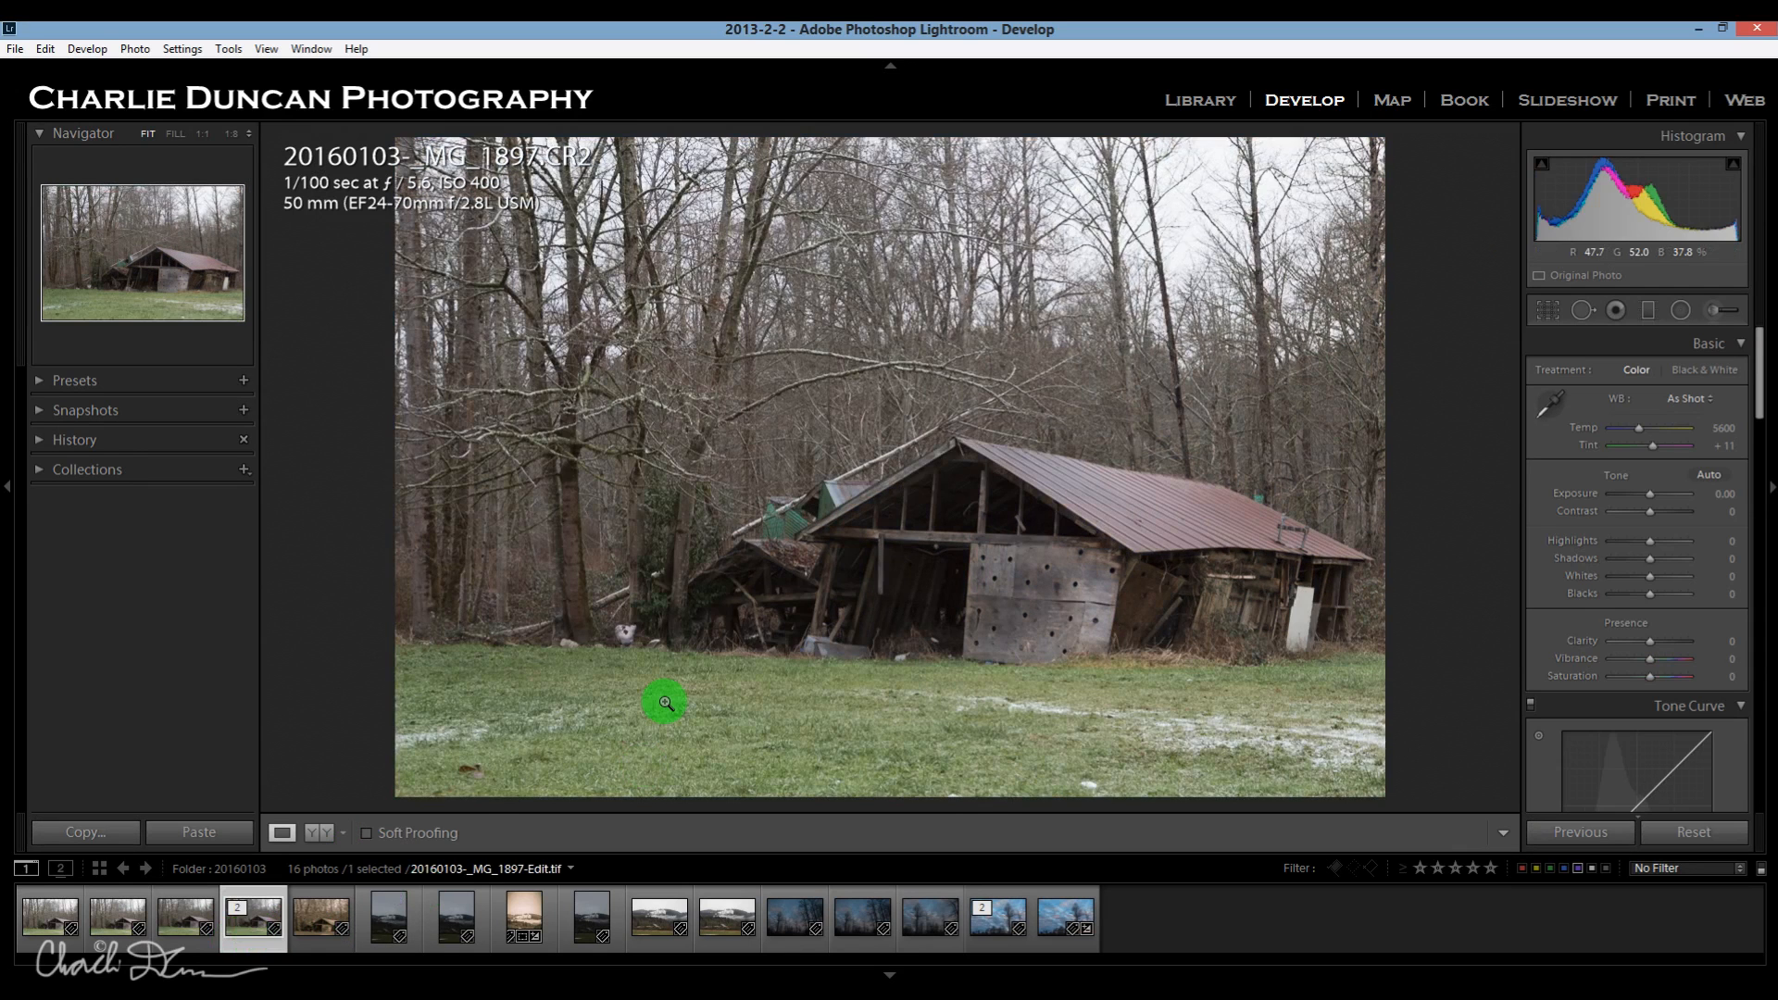
{"action": "left_click", "coordinate": [316, 931]}
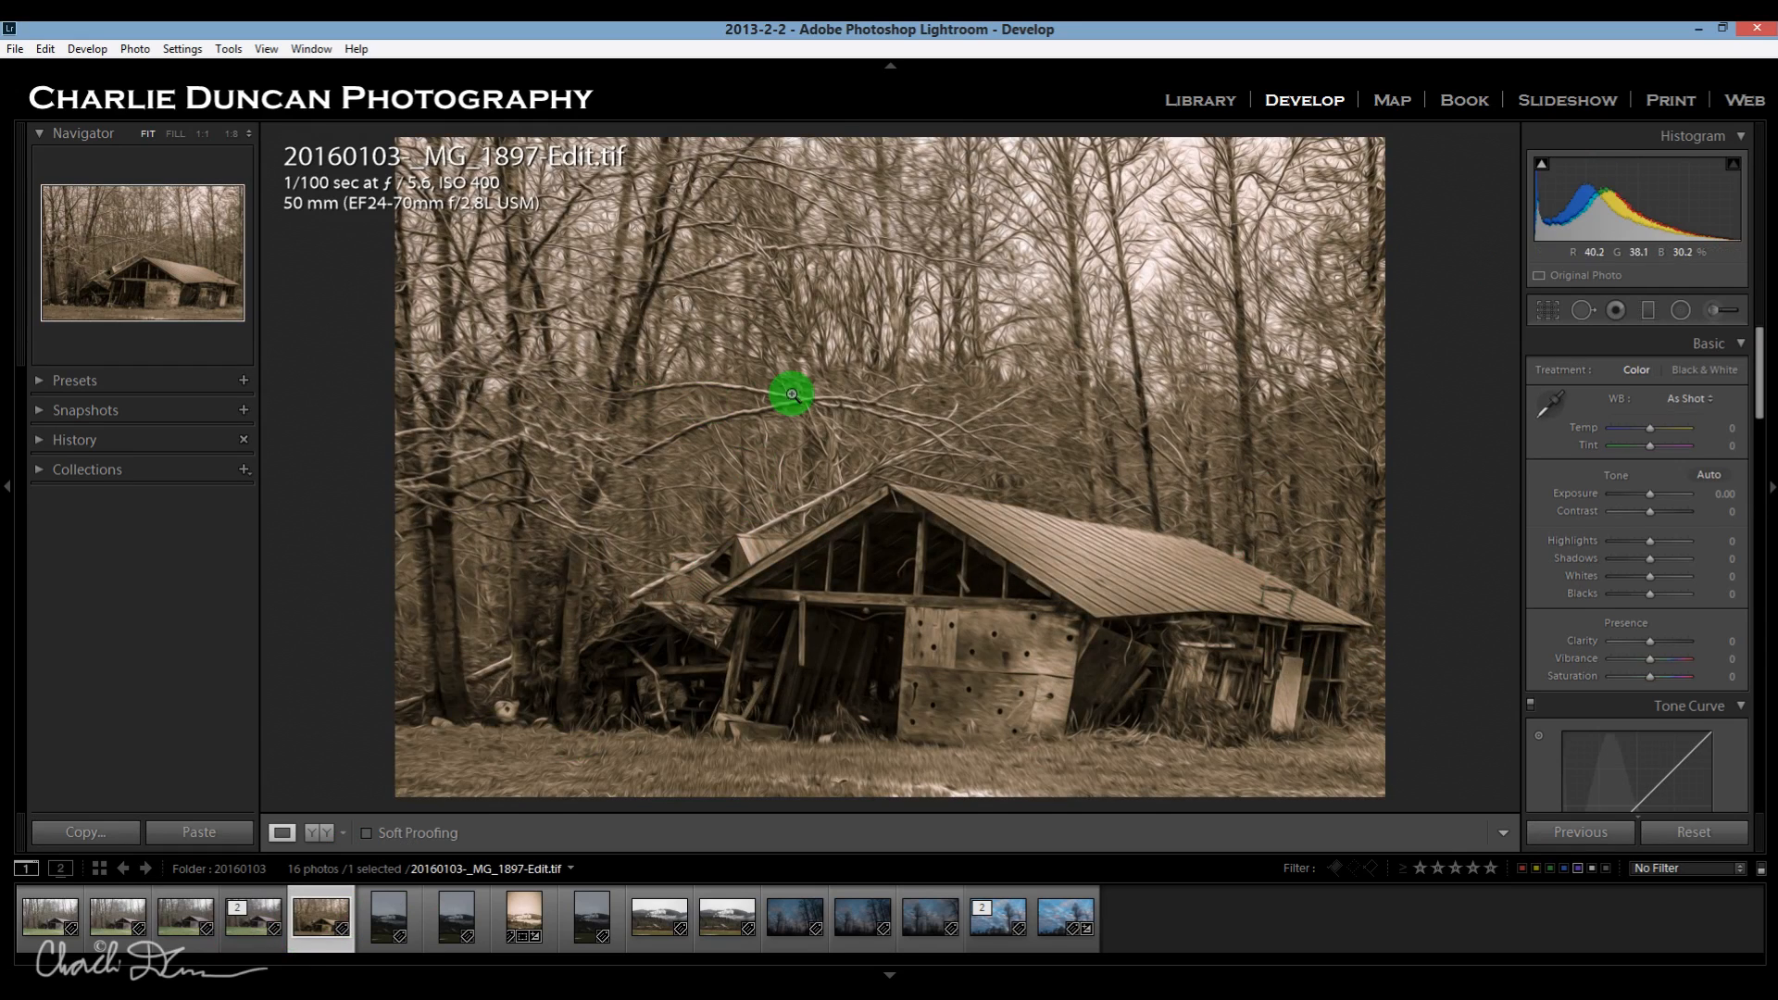
{"action": "left_click_drag", "start_coordinate": [1133, 226], "coordinate": [1463, 222]}
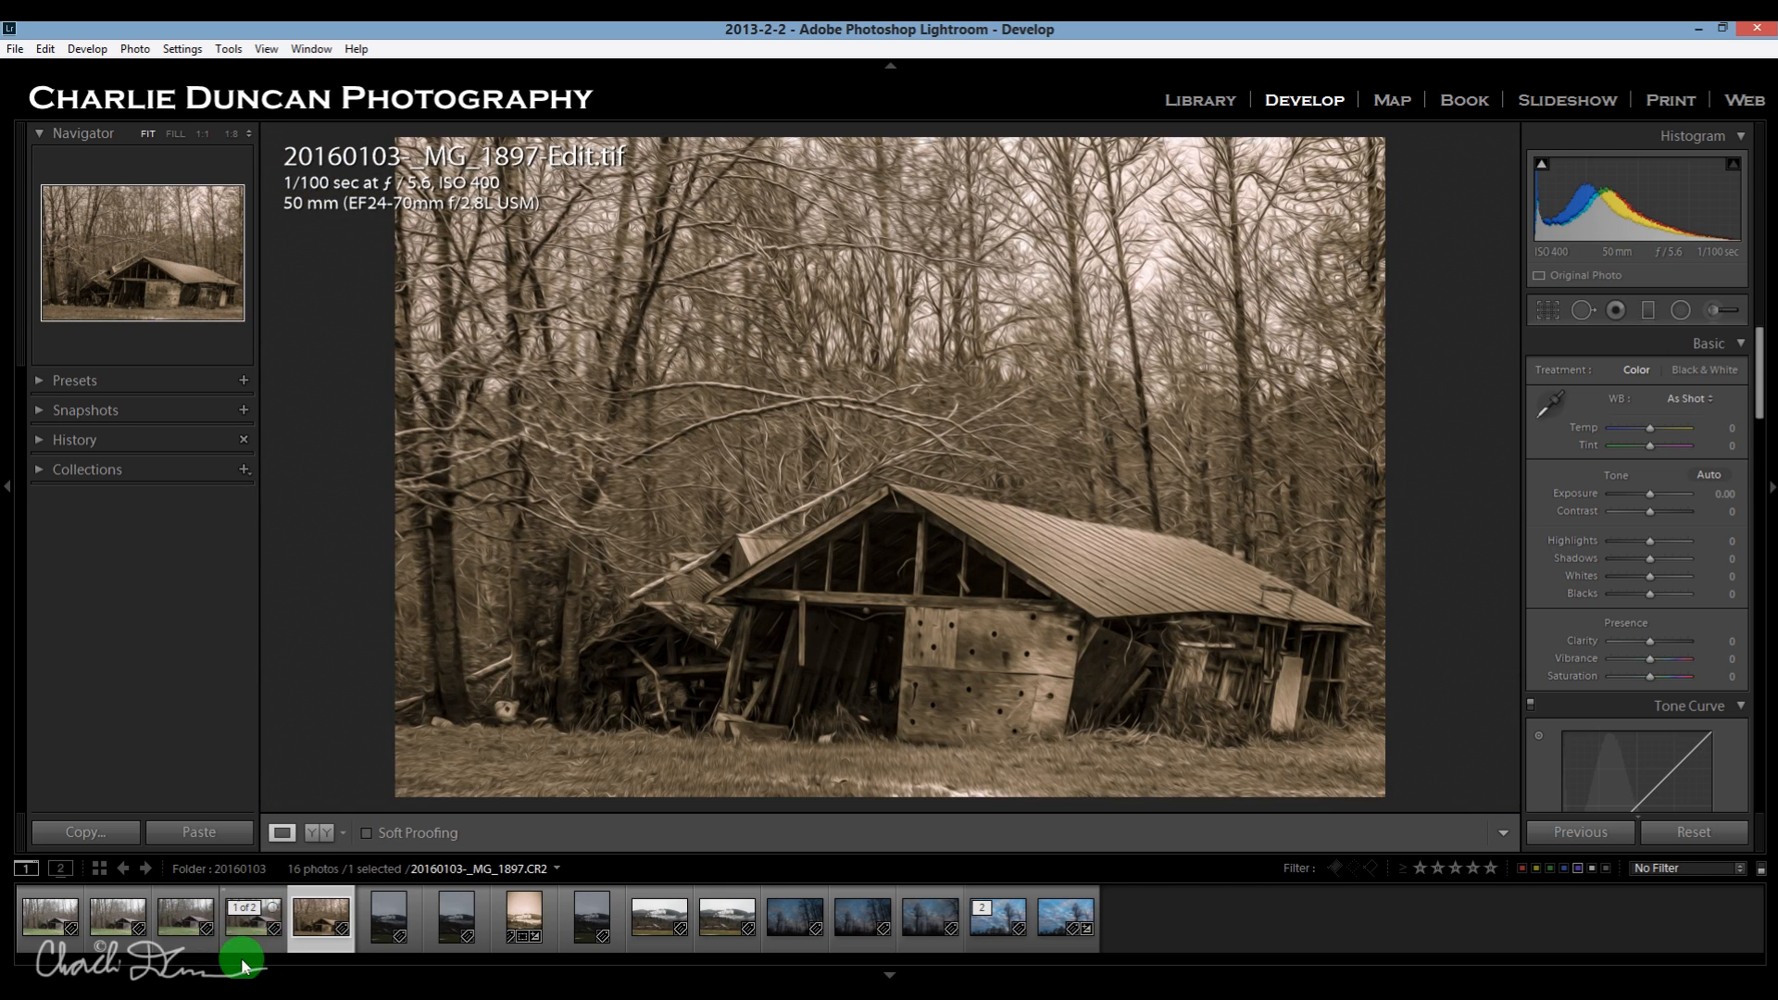
Crop the original barn photo 20160103-_MG_1897.CR2 more tightly around the barn, keeping the original aspect and trimming the foreground grass and the trees at the left.
{"action": "left_click", "coordinate": [249, 922]}
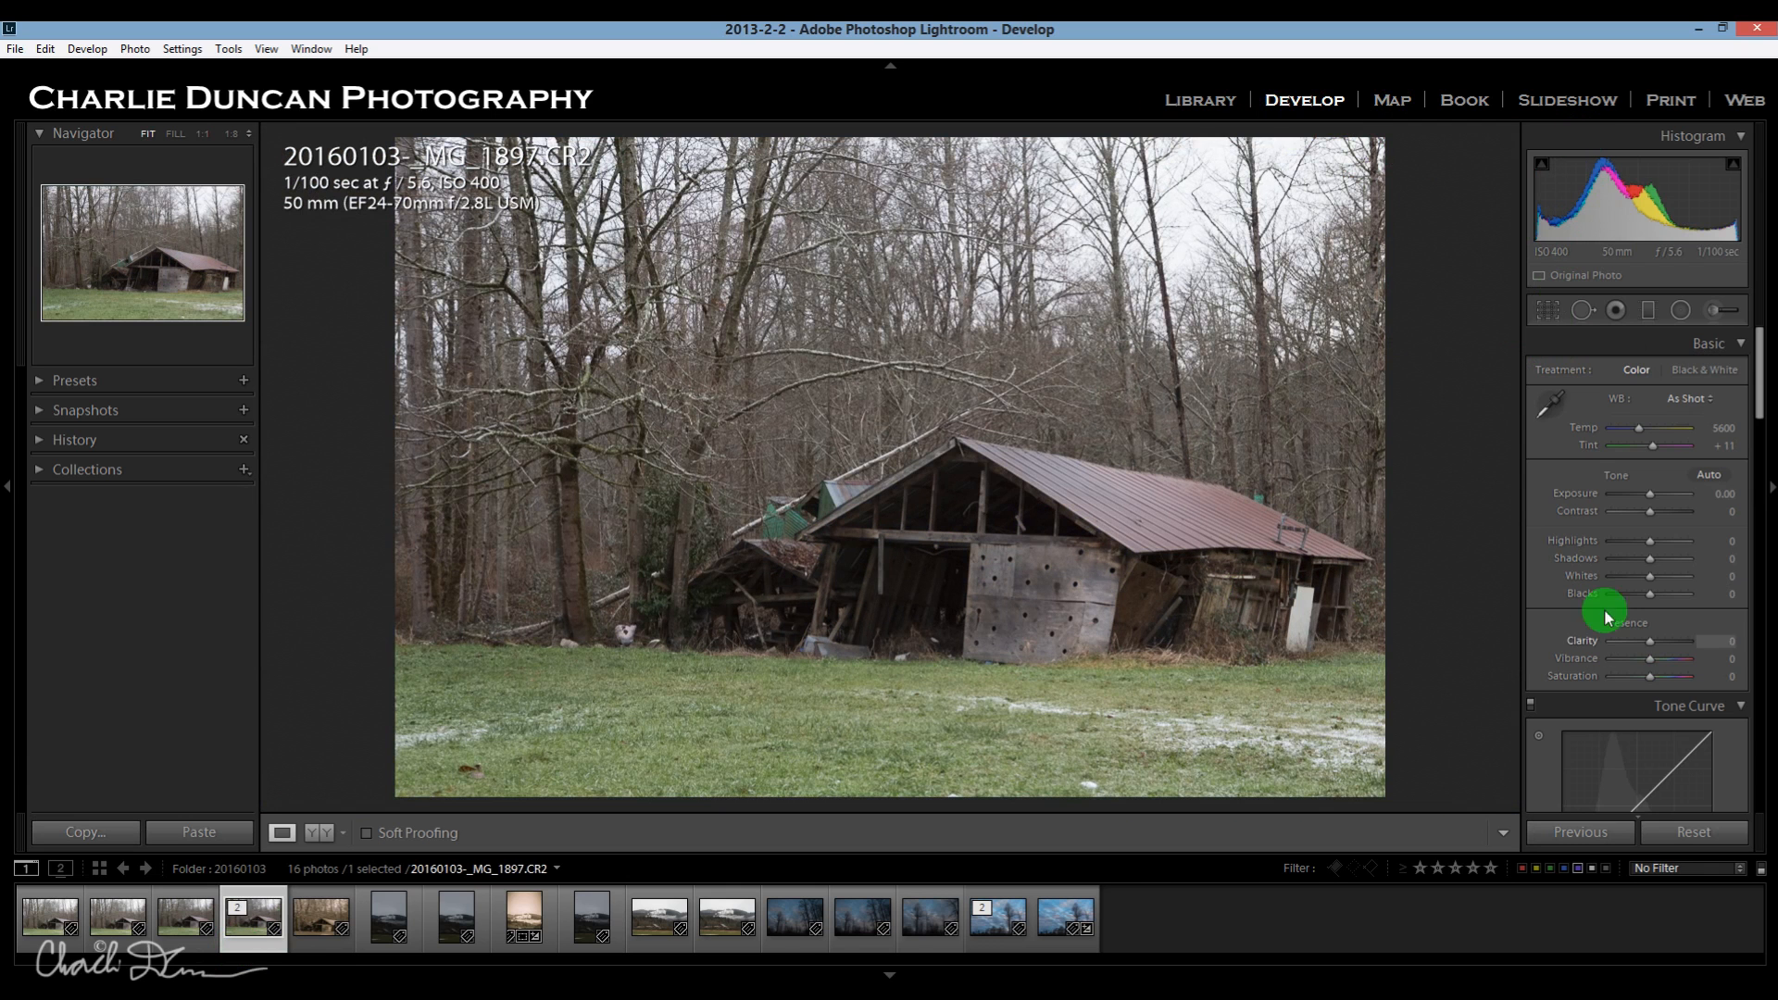
{"action": "left_click", "coordinate": [1545, 313]}
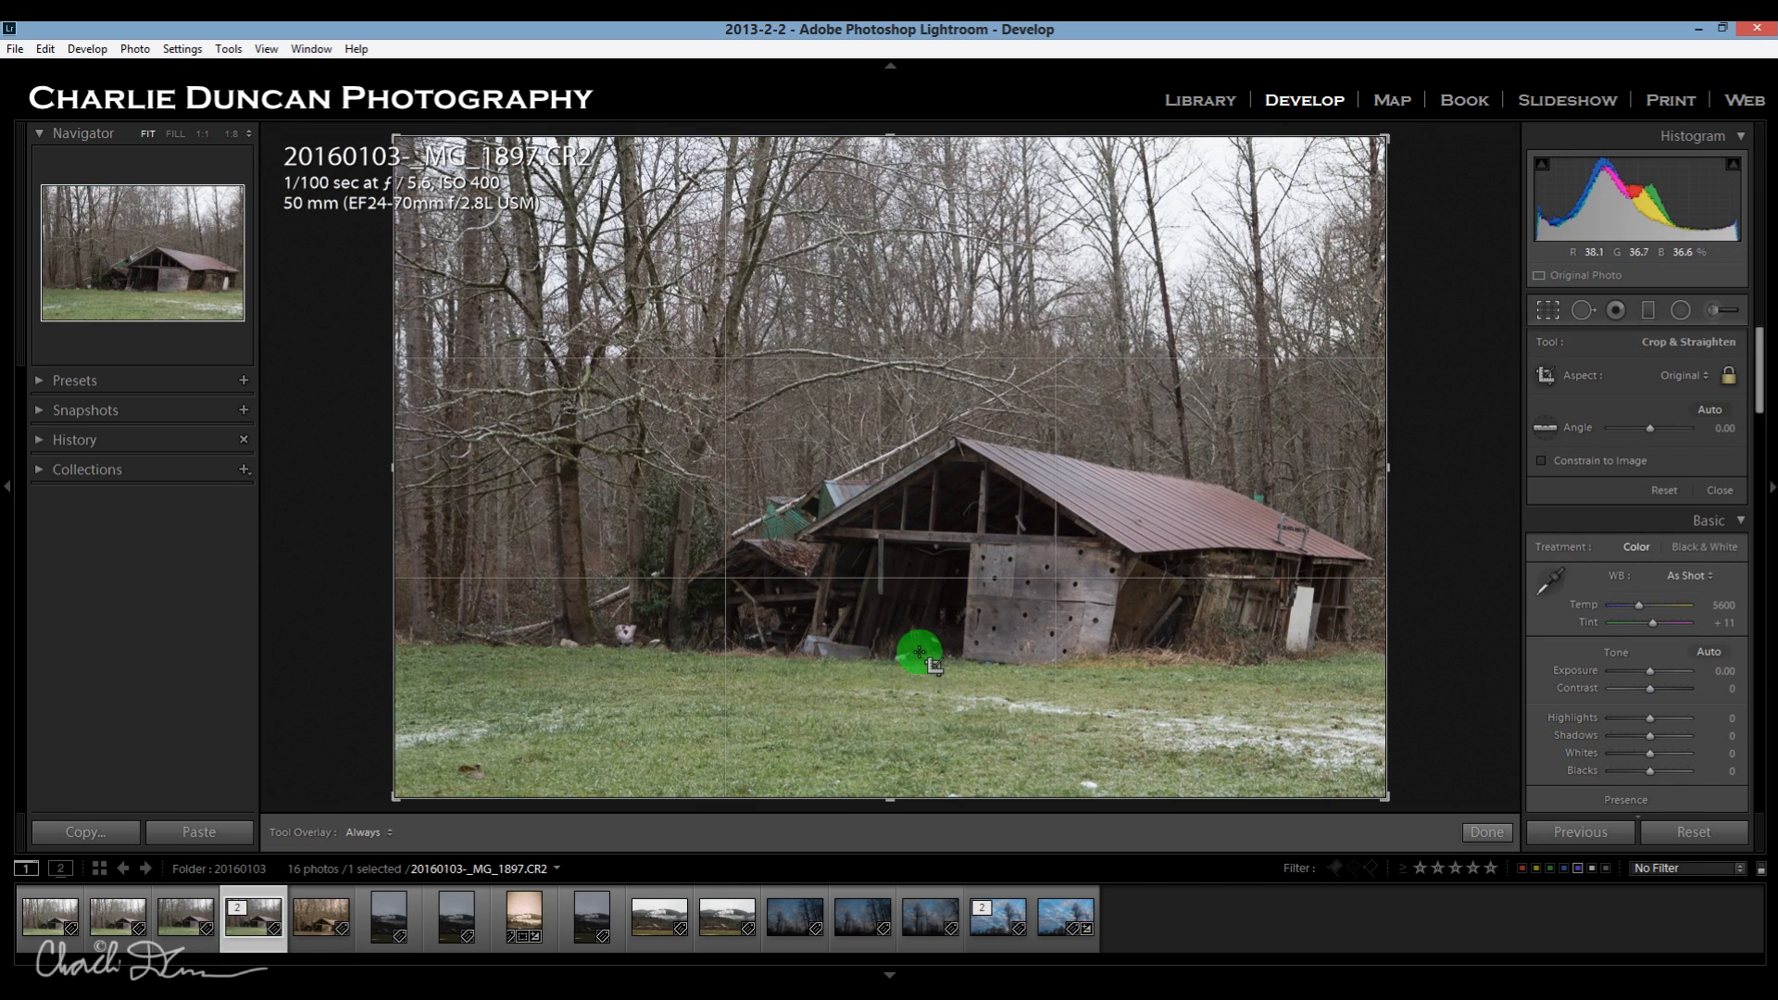
{"action": "left_click_drag", "start_coordinate": [893, 804], "coordinate": [813, 681]}
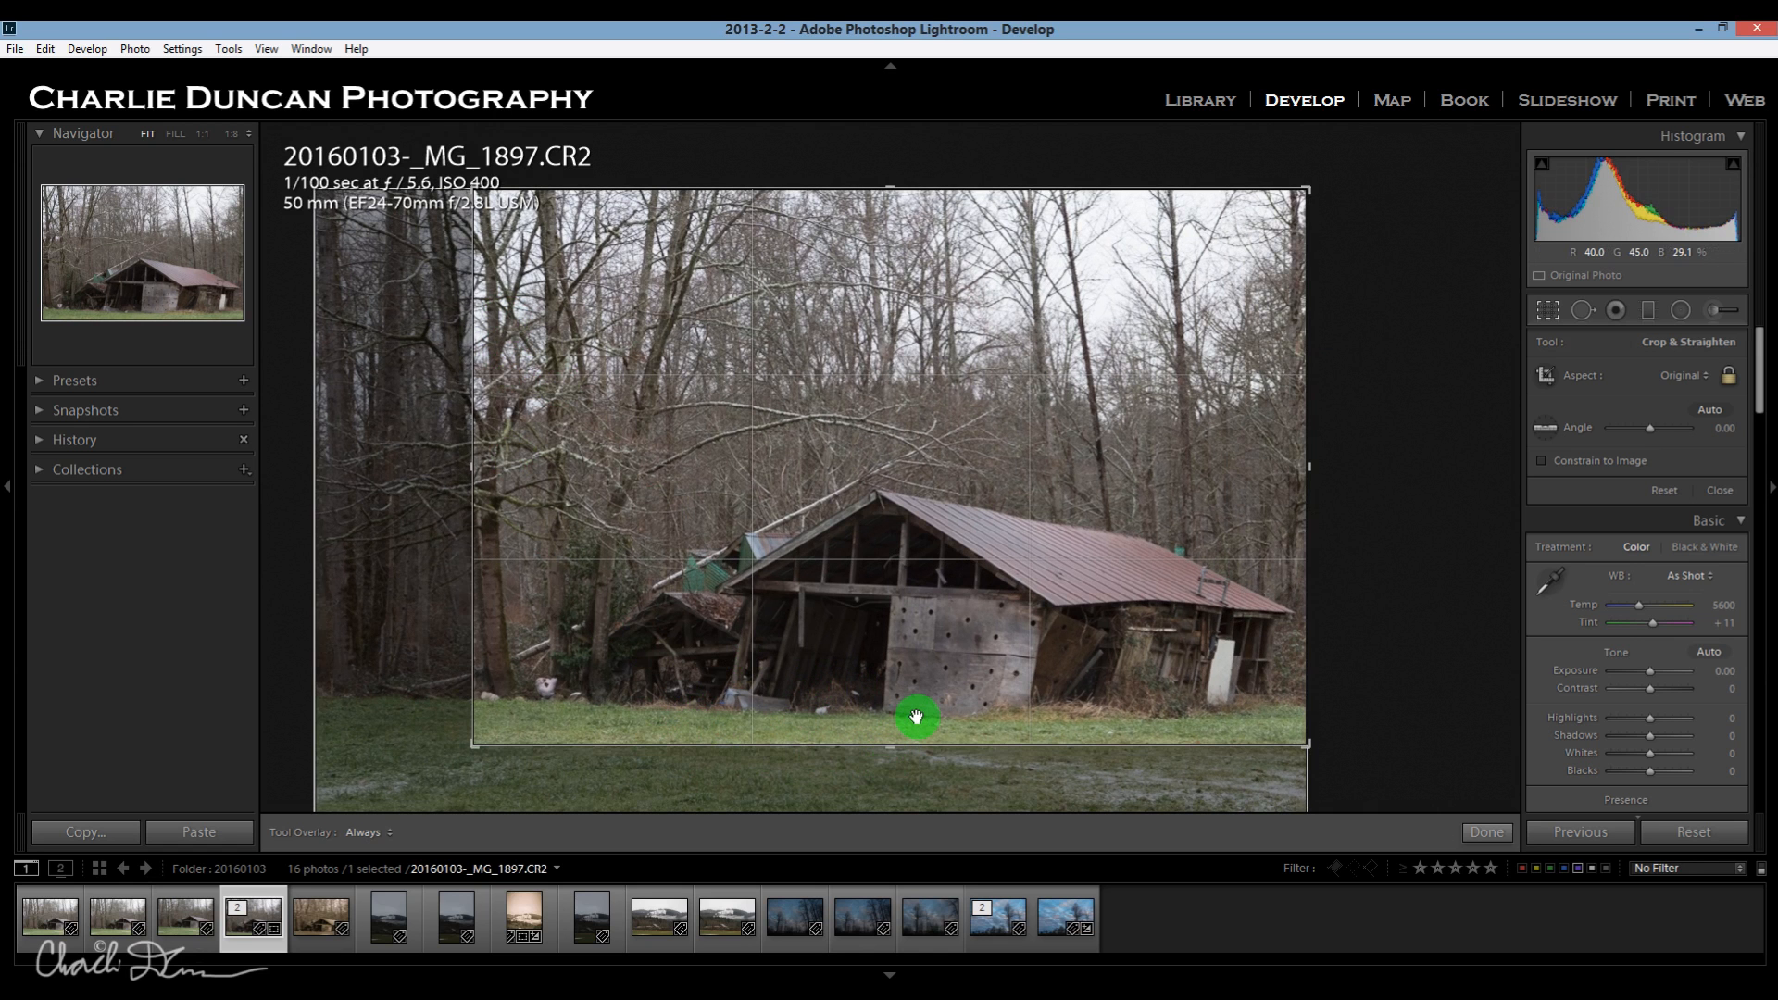
{"action": "key", "text": "Return"}
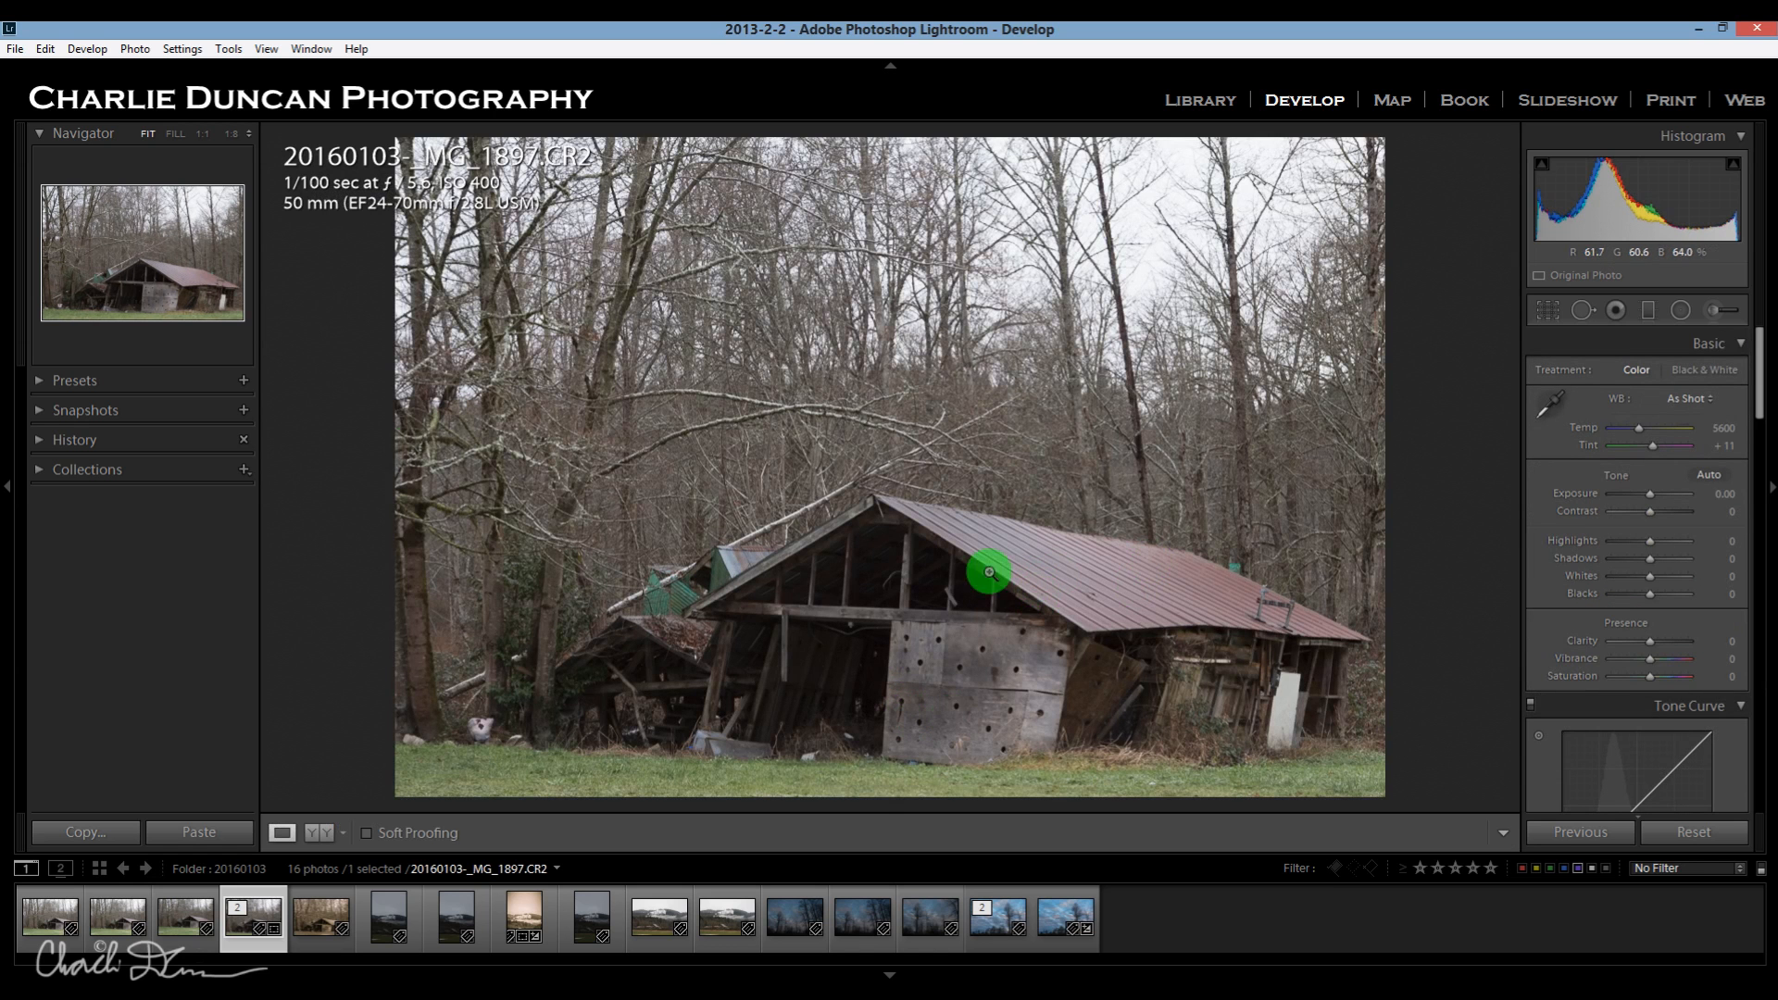
{"action": "left_click", "coordinate": [1549, 311]}
{"action": "left_click_drag", "start_coordinate": [488, 754], "coordinate": [455, 758]}
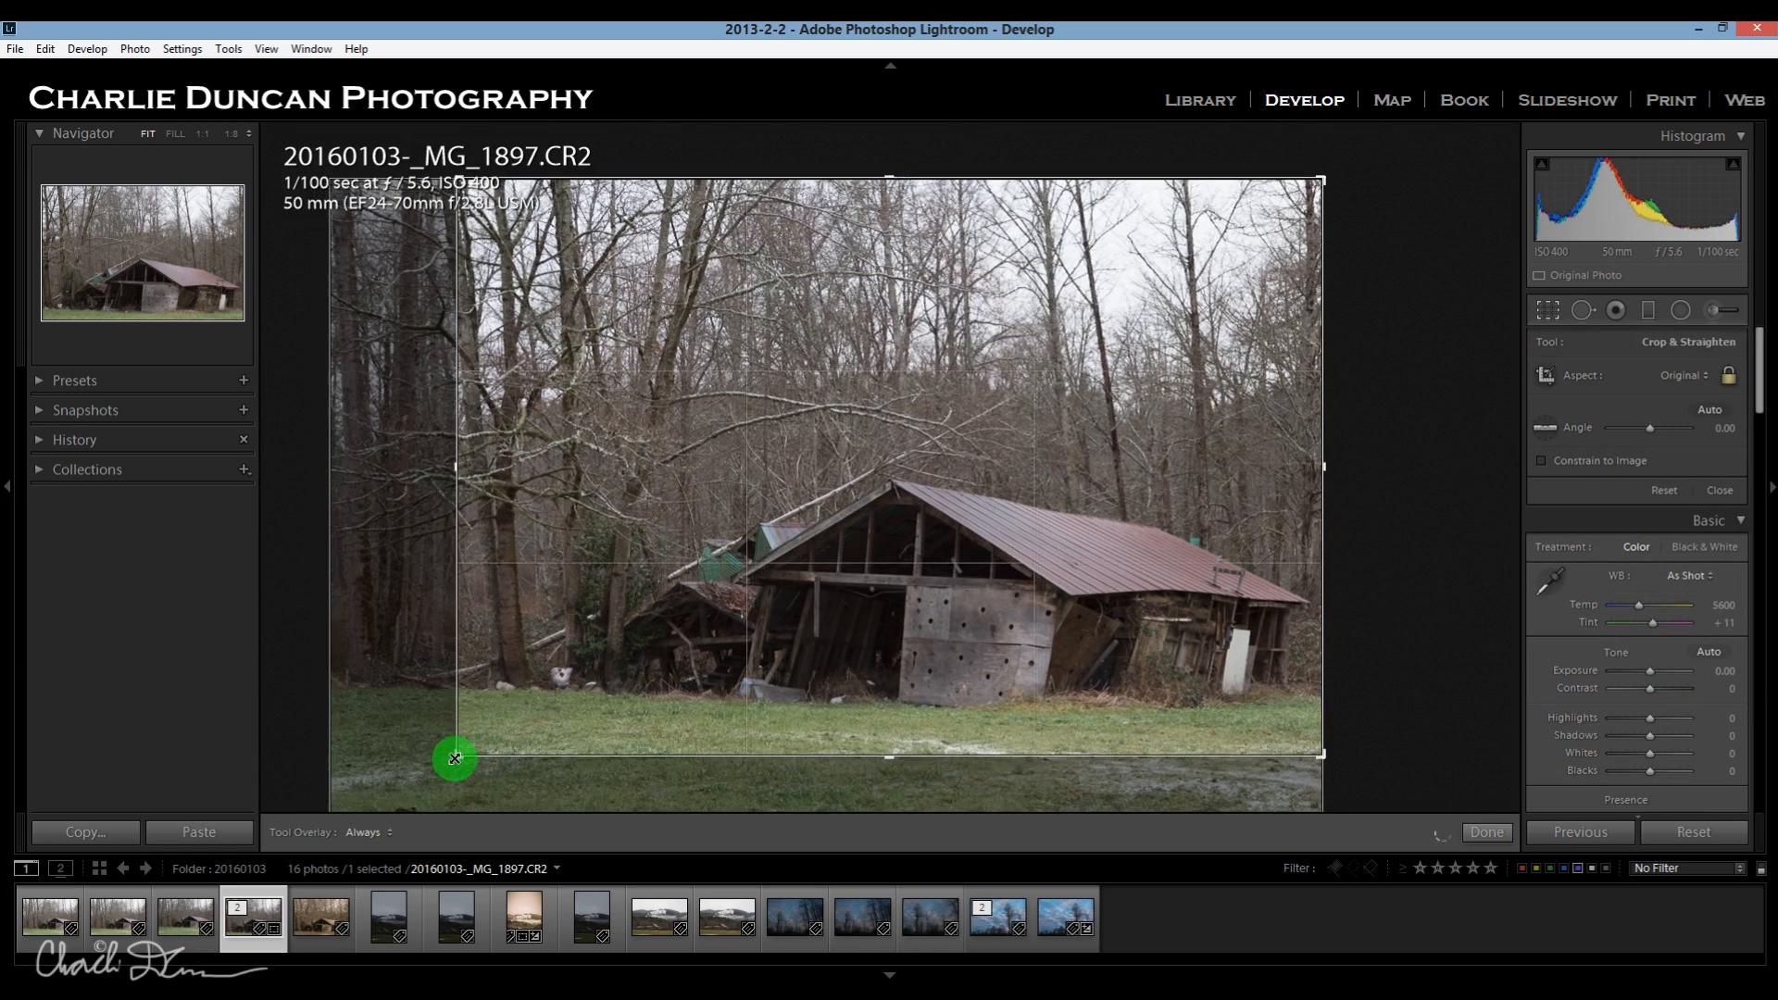
{"action": "key", "text": "Return"}
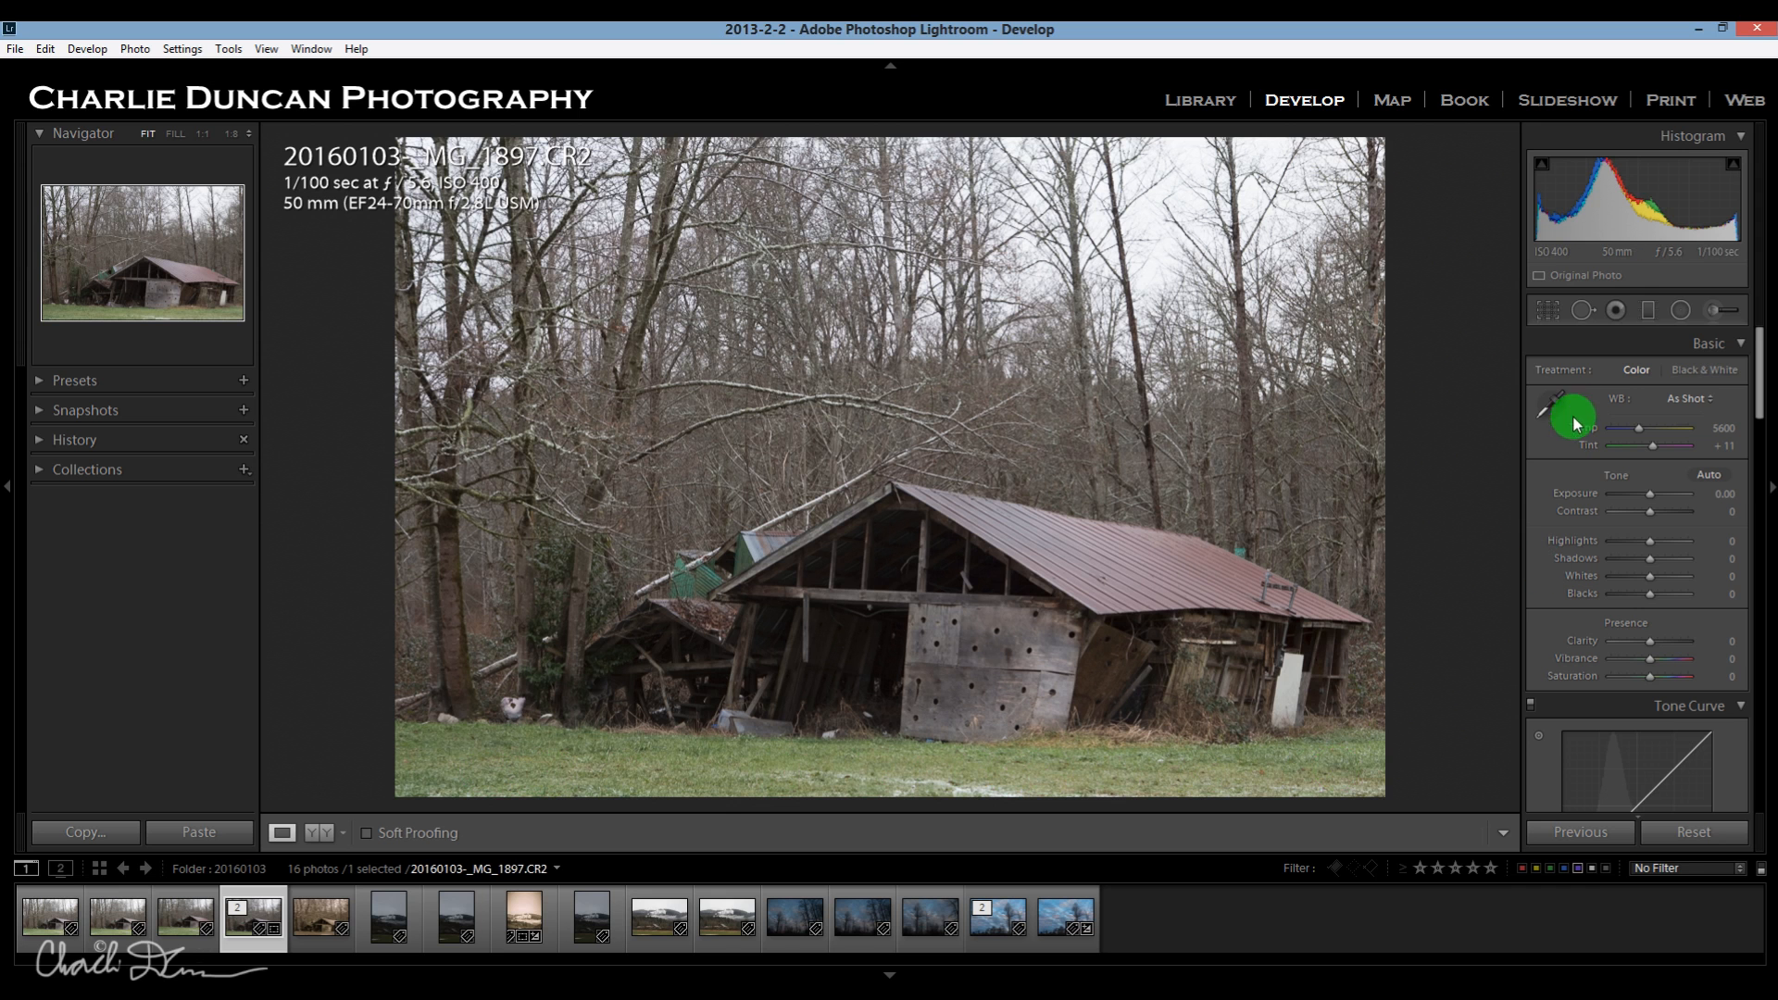
Add a graduated filter over the foreground grass, with its Contrast, Clarity and Sharpness reset to 0 and Exposure at -0.97.
{"action": "left_click", "coordinate": [1650, 311]}
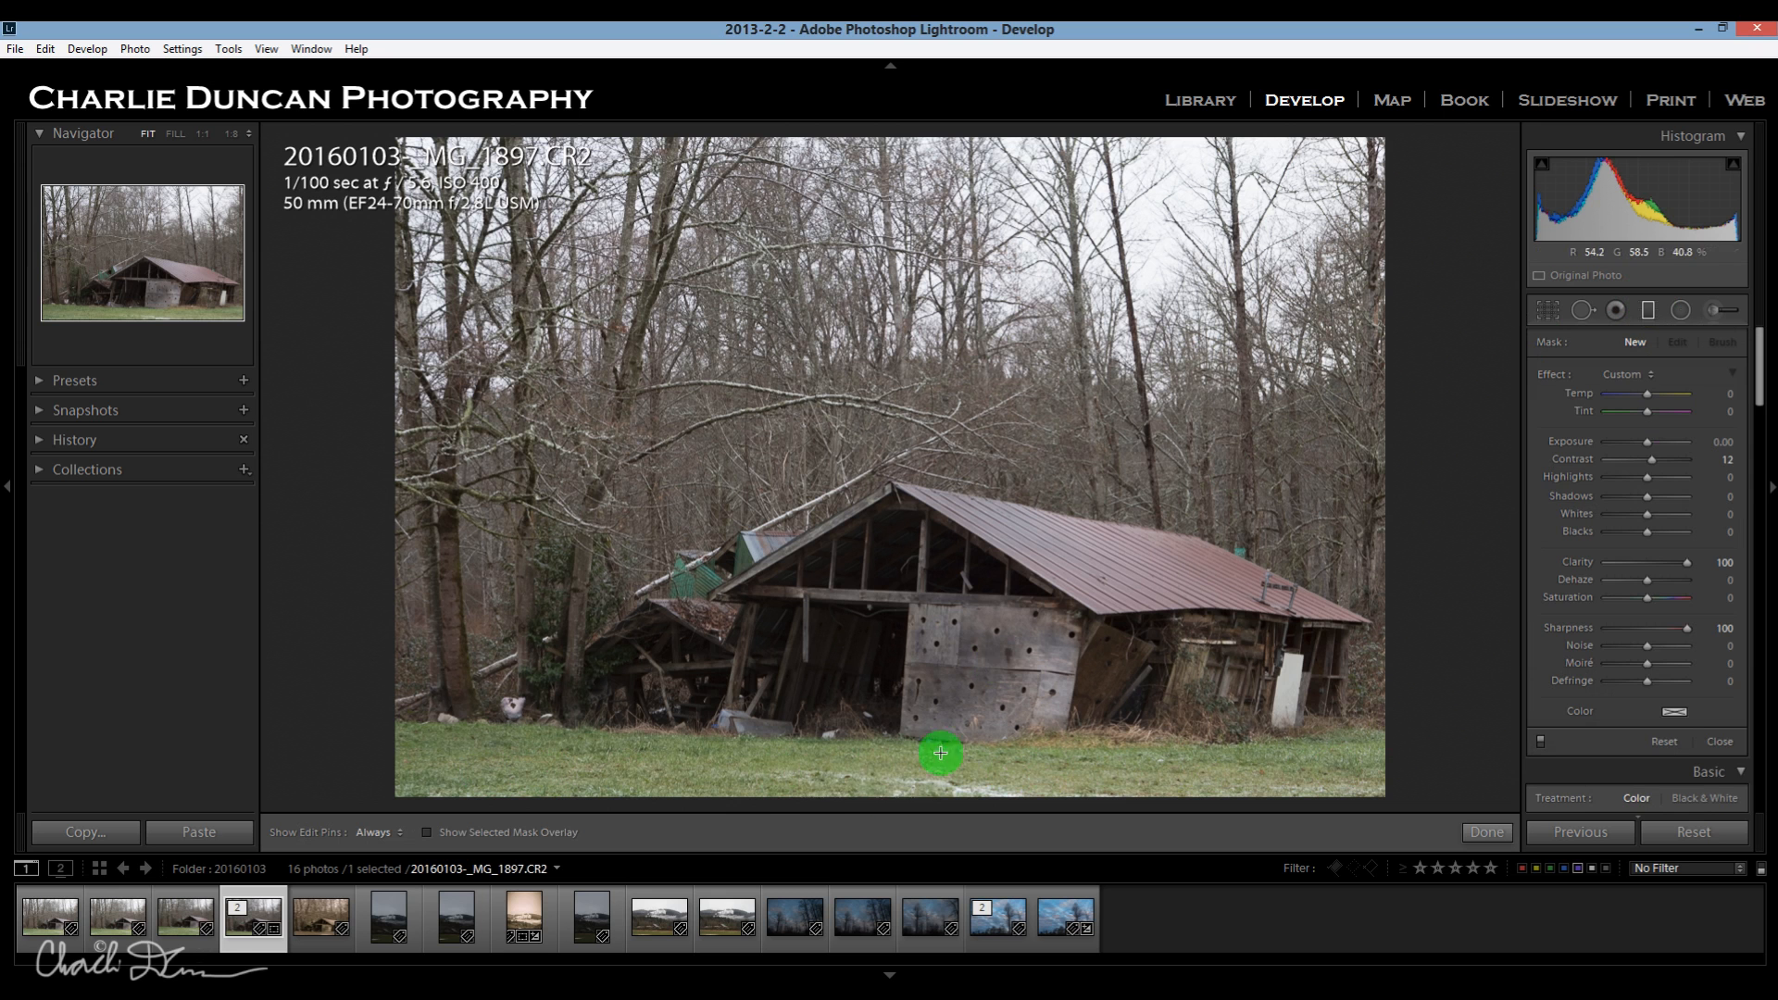
{"action": "left_click_drag", "start_coordinate": [840, 801], "coordinate": [841, 675]}
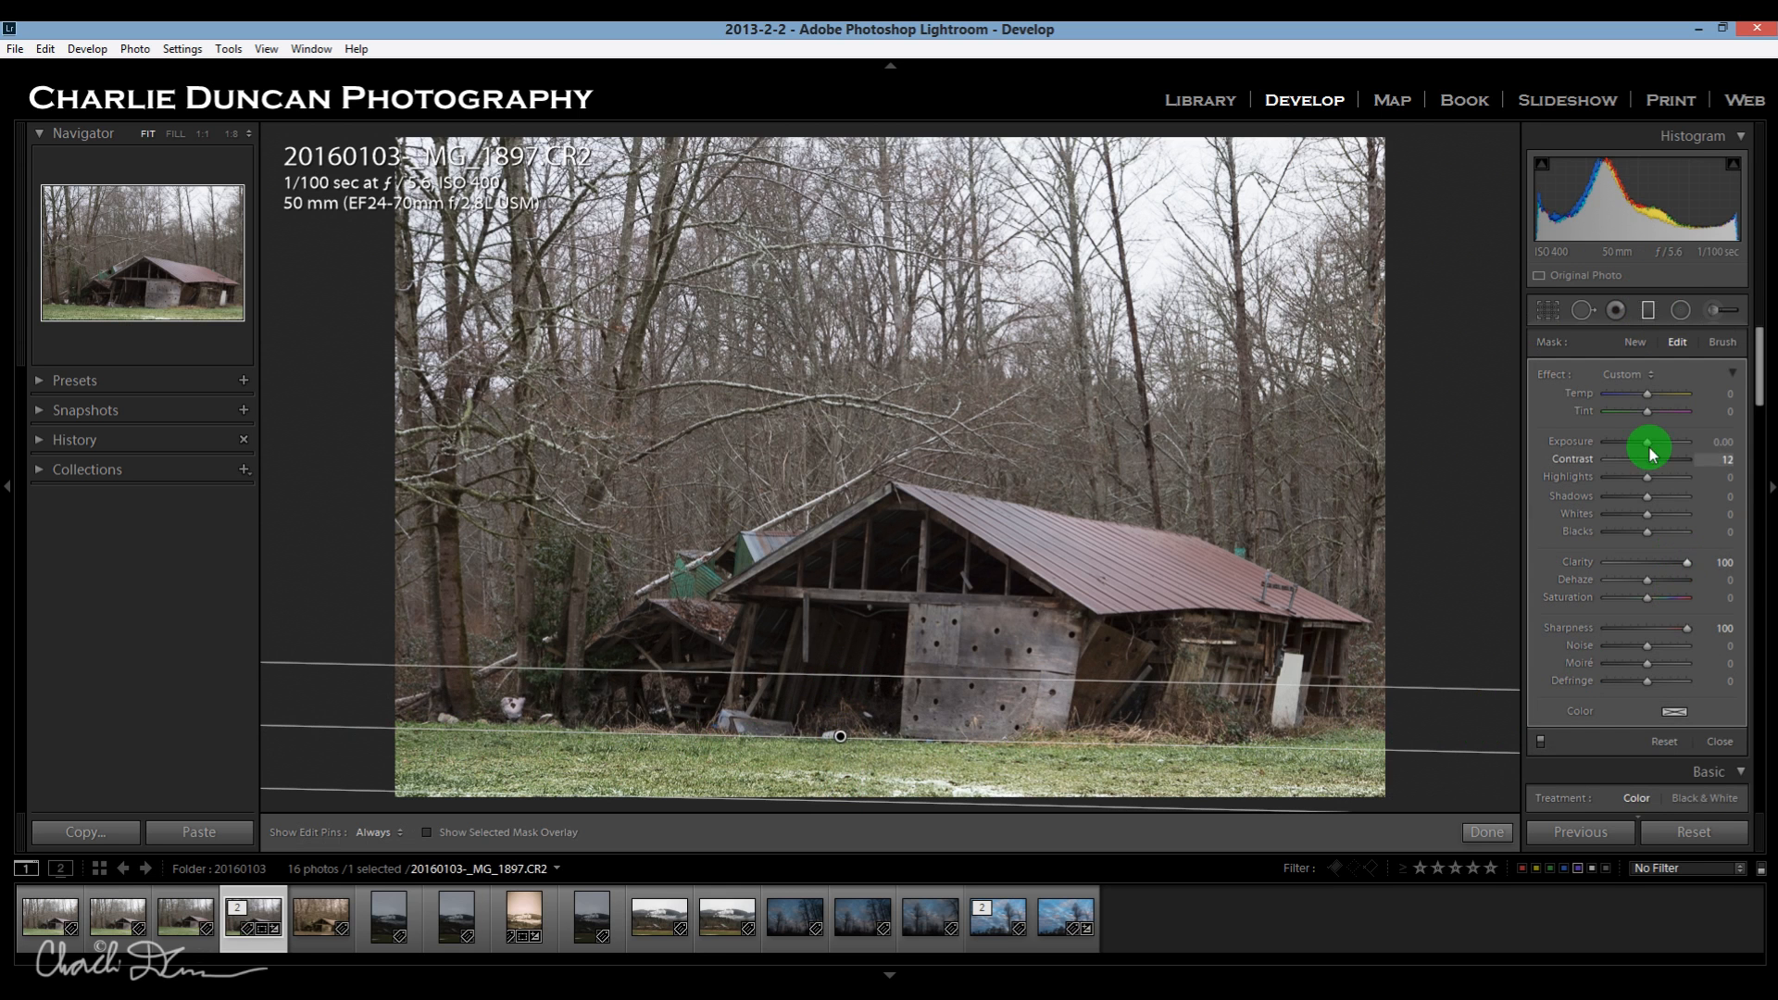
{"action": "double_click", "coordinate": [1686, 562]}
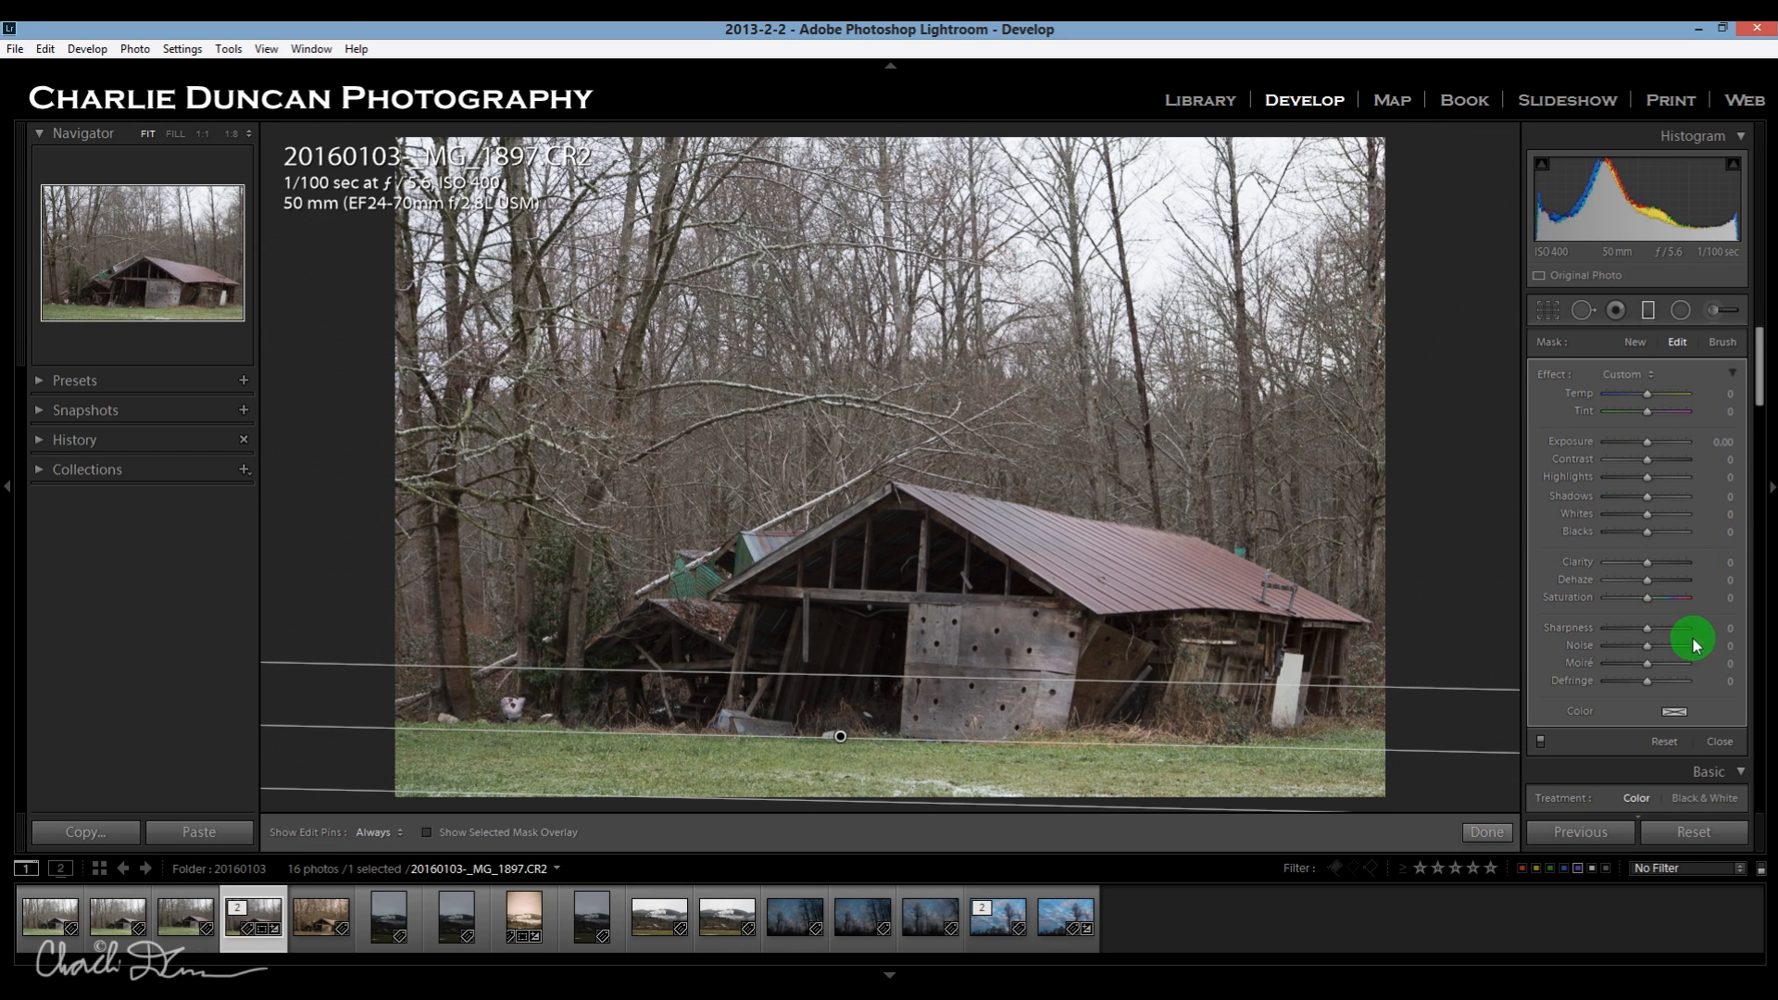
{"action": "left_click_drag", "start_coordinate": [1648, 446], "coordinate": [1637, 447]}
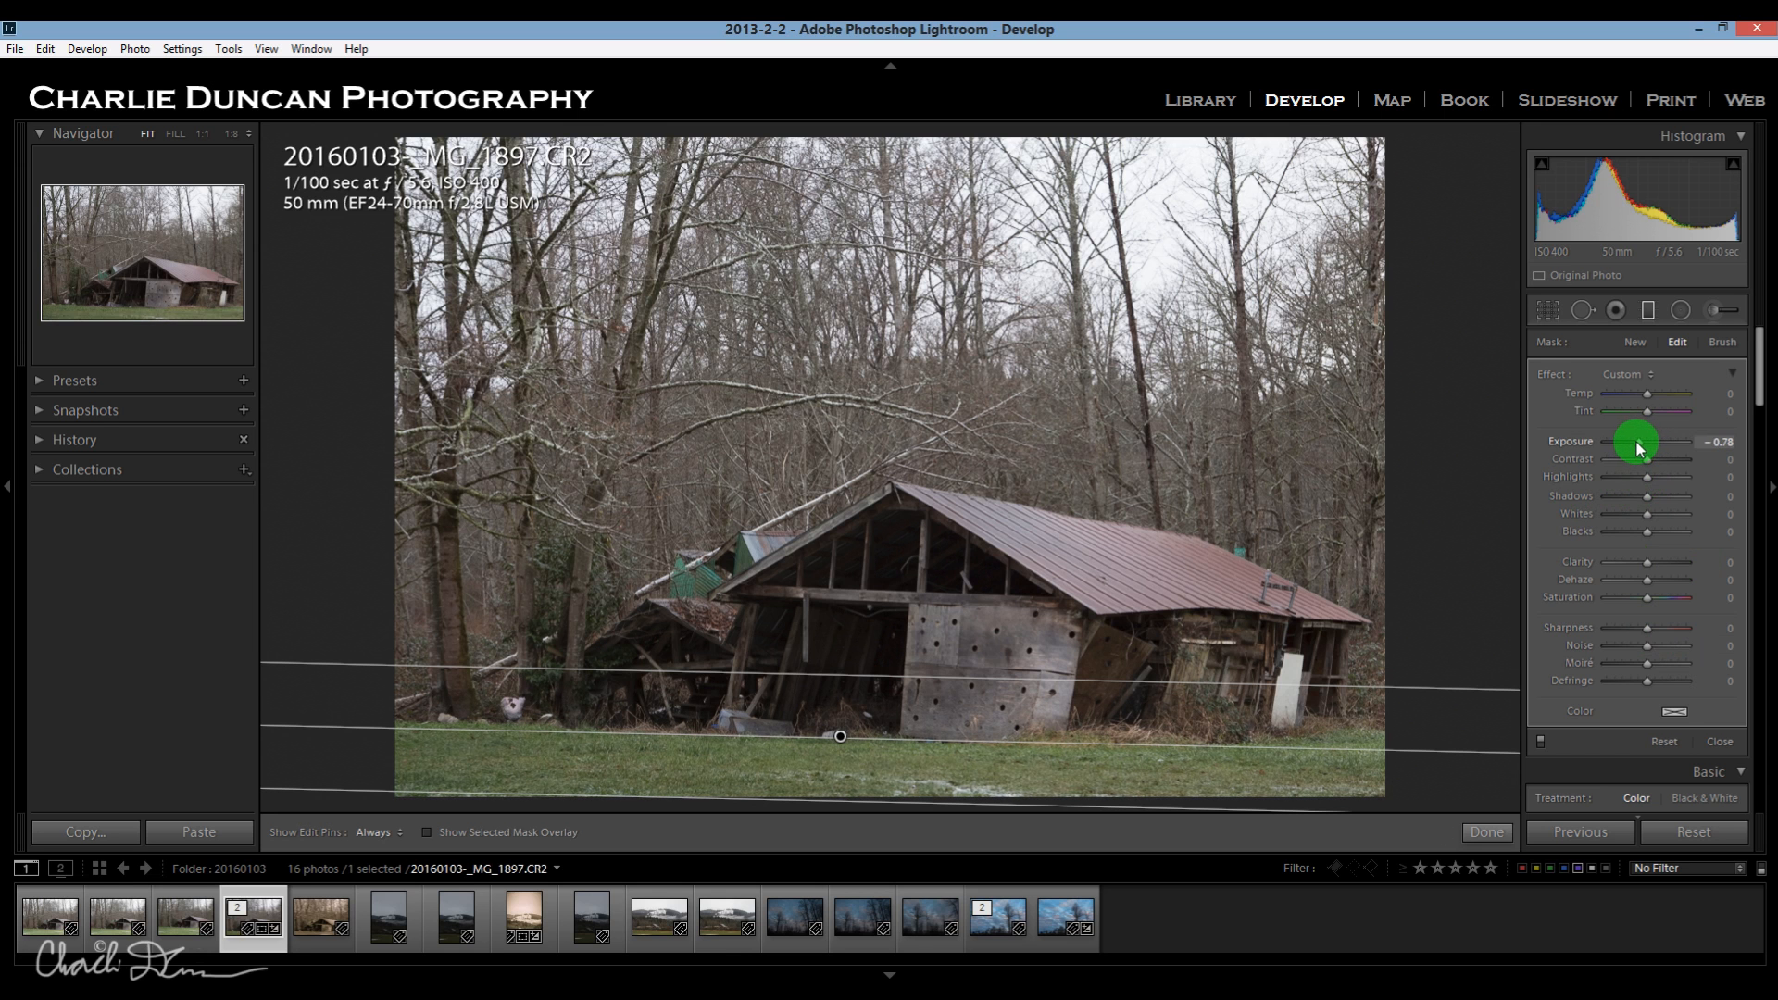
{"action": "left_click_drag", "start_coordinate": [1634, 447], "coordinate": [1636, 446]}
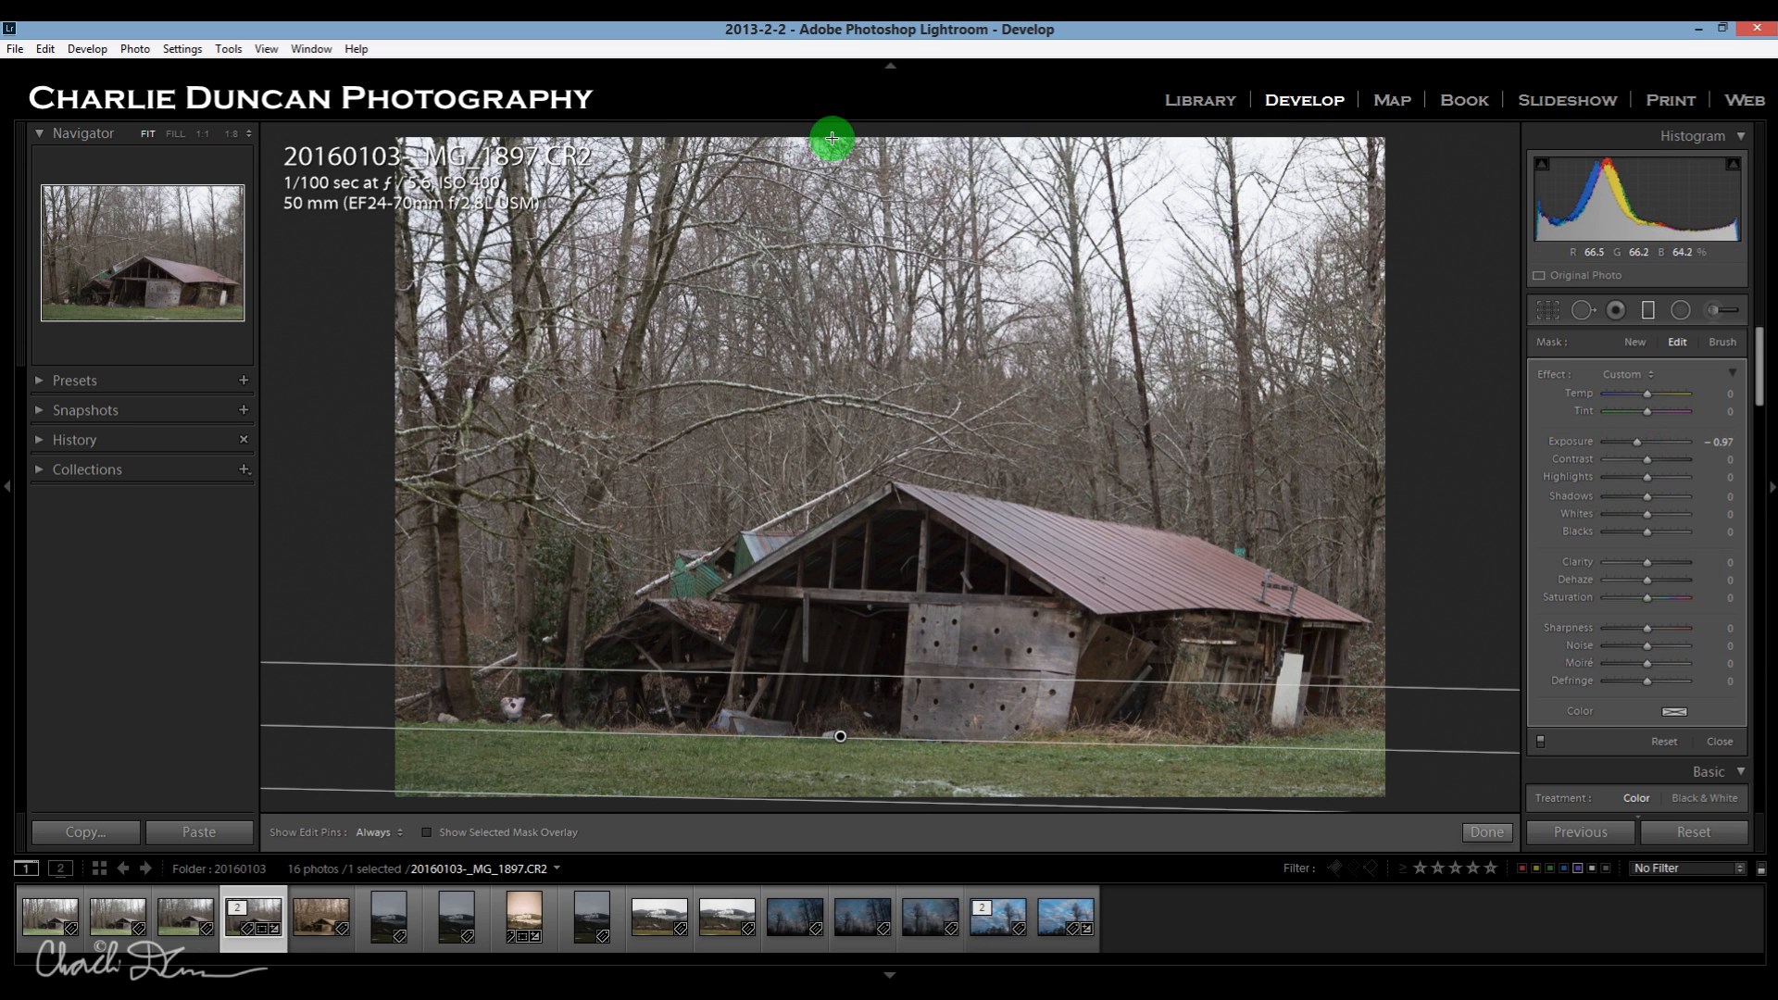
Add a second graduated filter from the sky down to the barn roof, with Exposure -0.51 and Highlights -100.
{"action": "left_click_drag", "start_coordinate": [841, 136], "coordinate": [834, 593]}
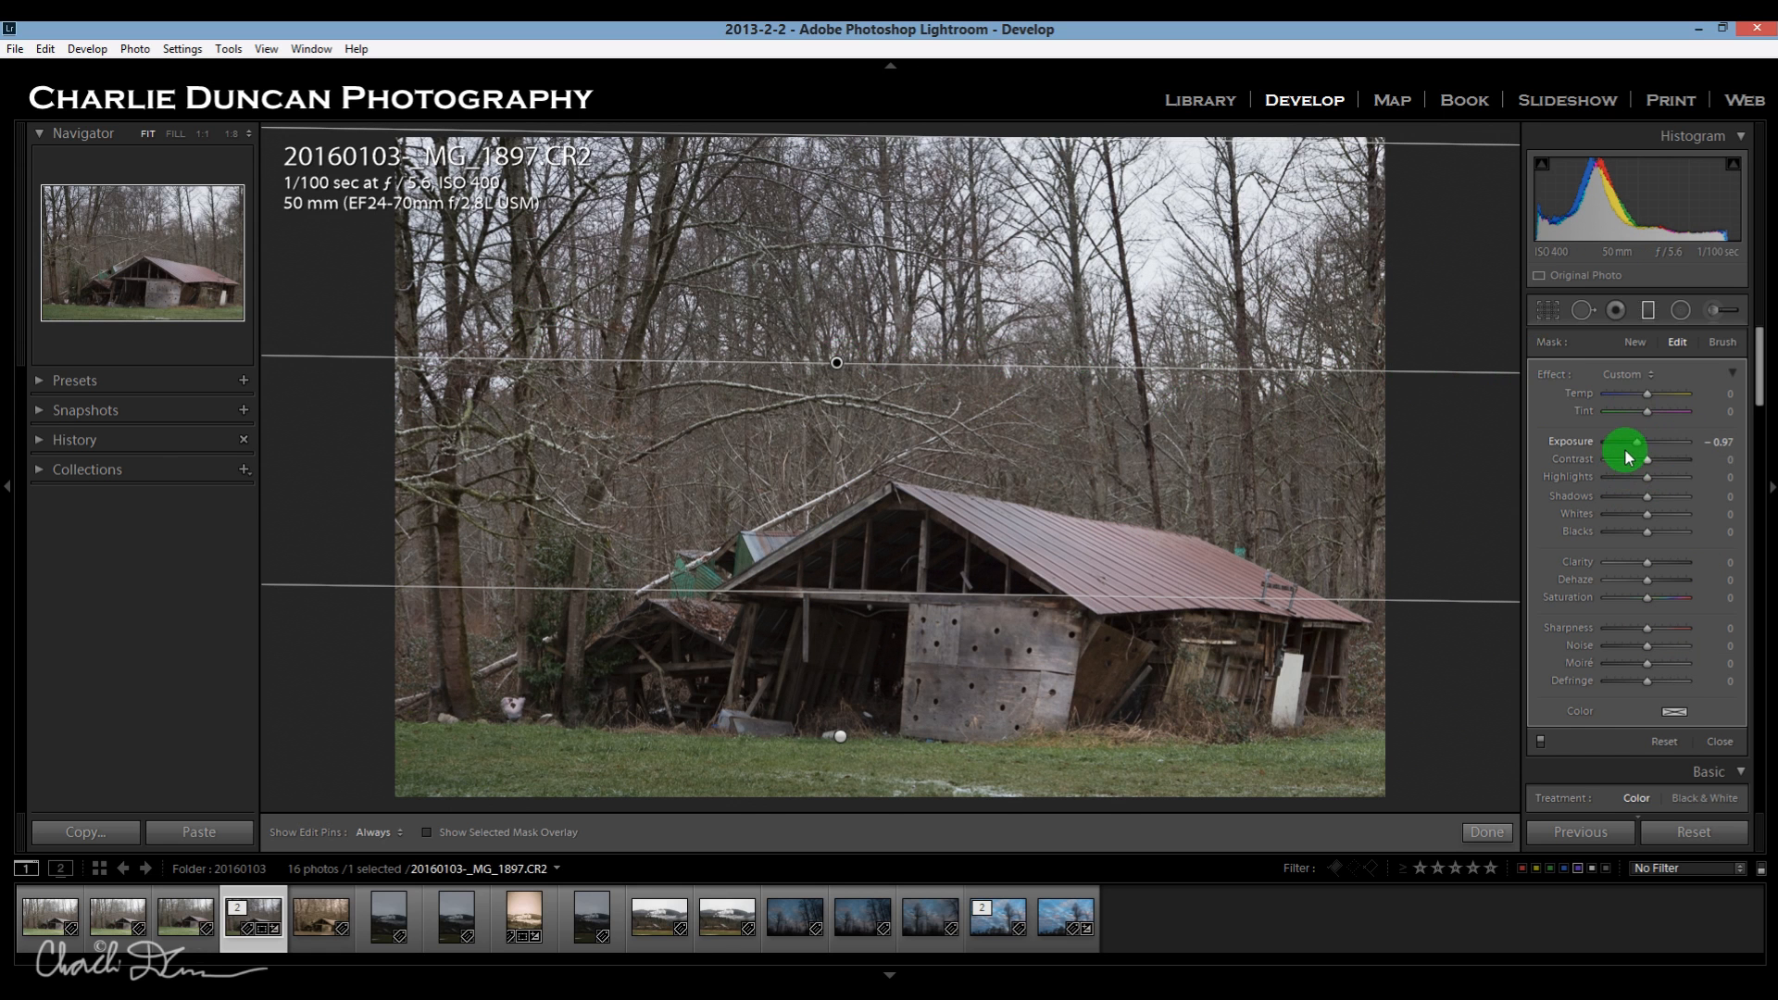
{"action": "left_click_drag", "start_coordinate": [1638, 448], "coordinate": [1643, 449]}
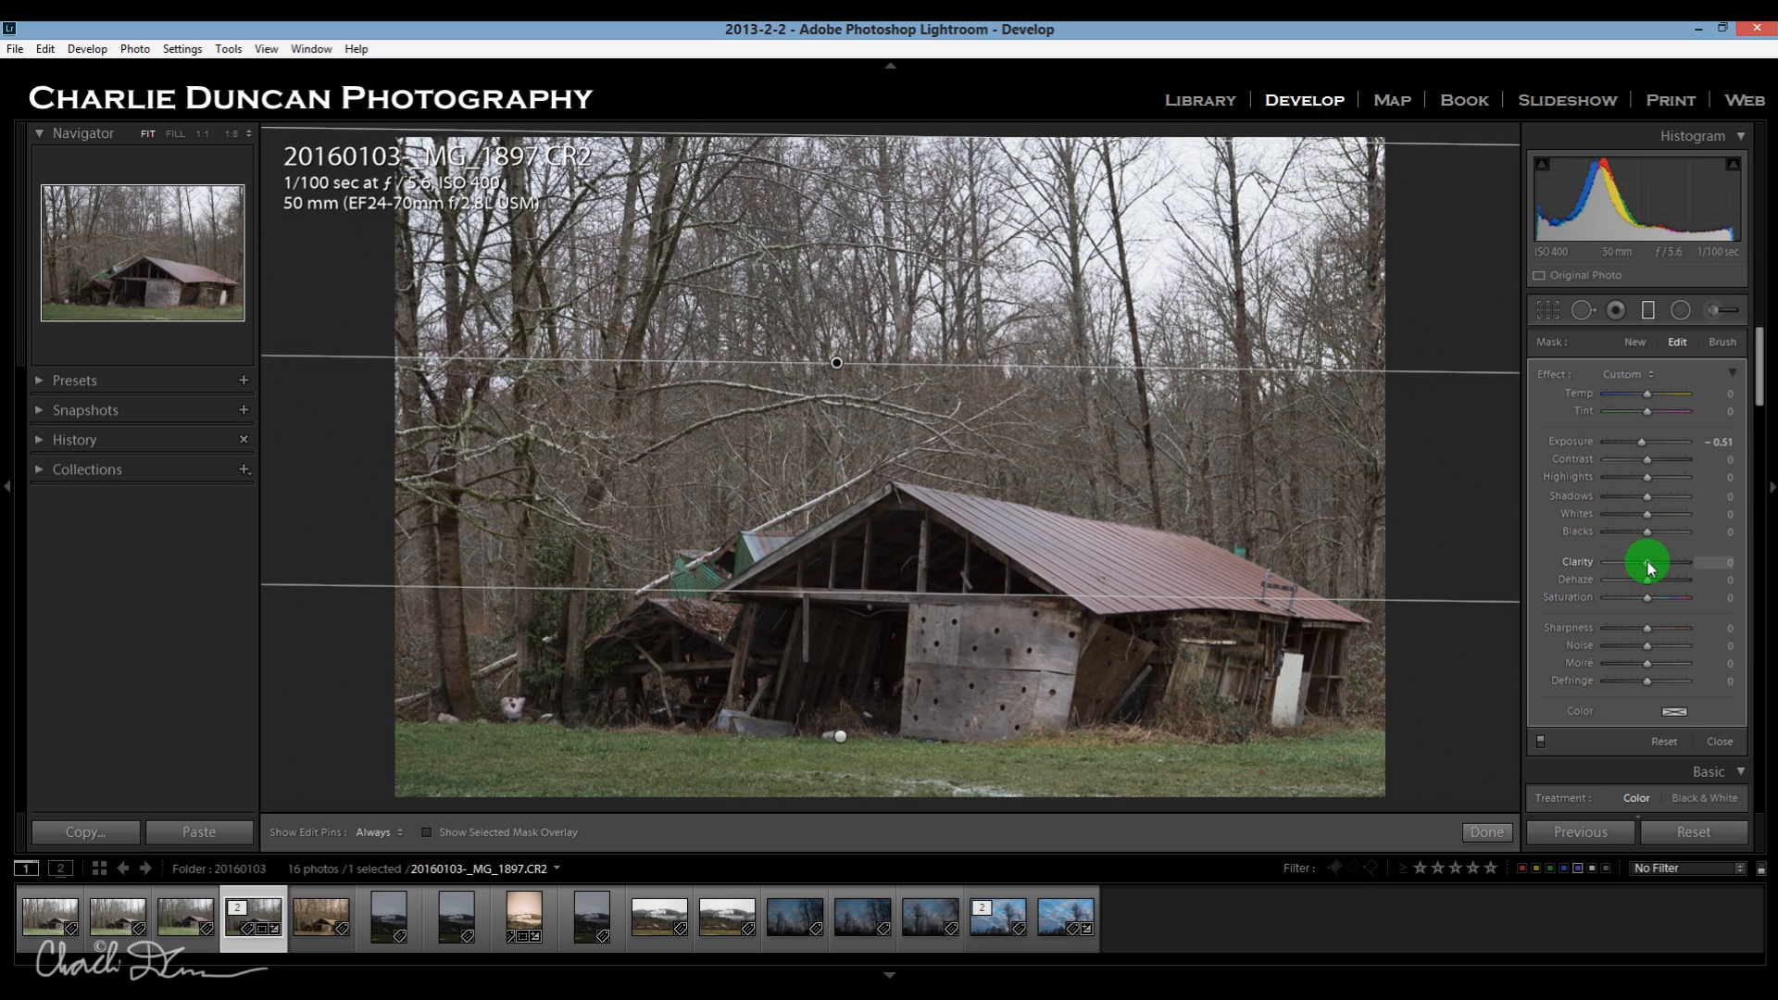
{"action": "left_click_drag", "start_coordinate": [1645, 479], "coordinate": [1593, 480]}
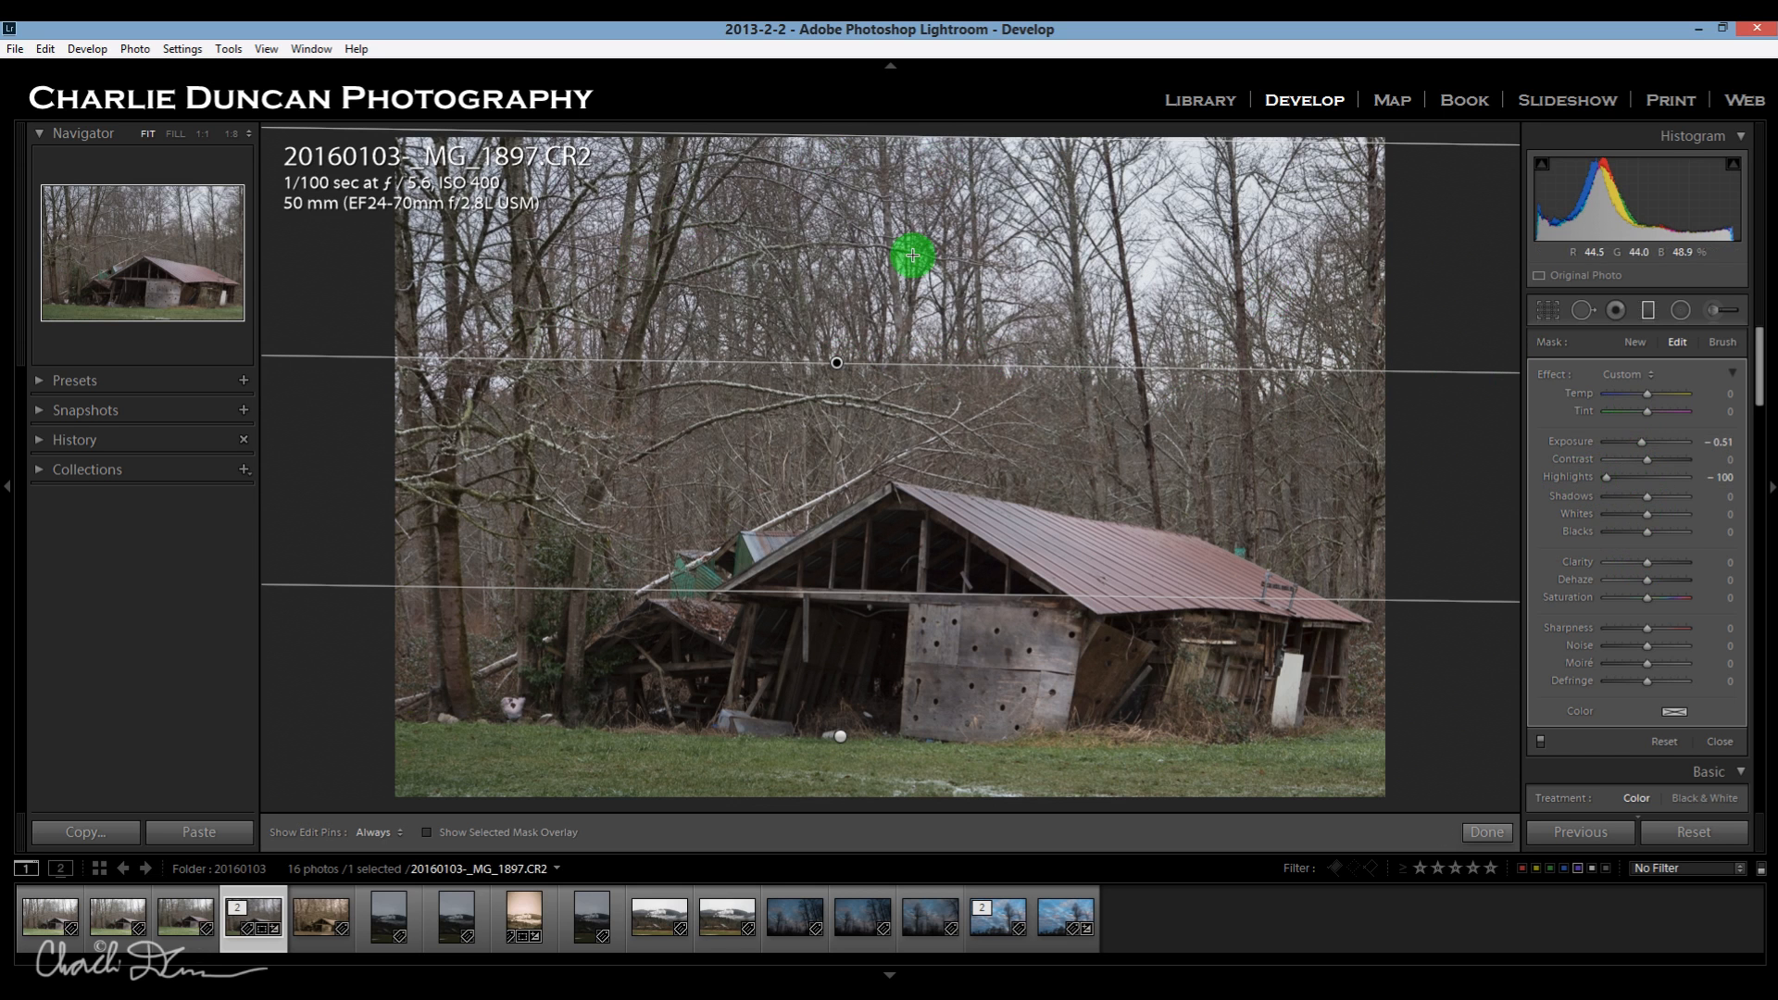
{"action": "left_click", "coordinate": [1487, 831]}
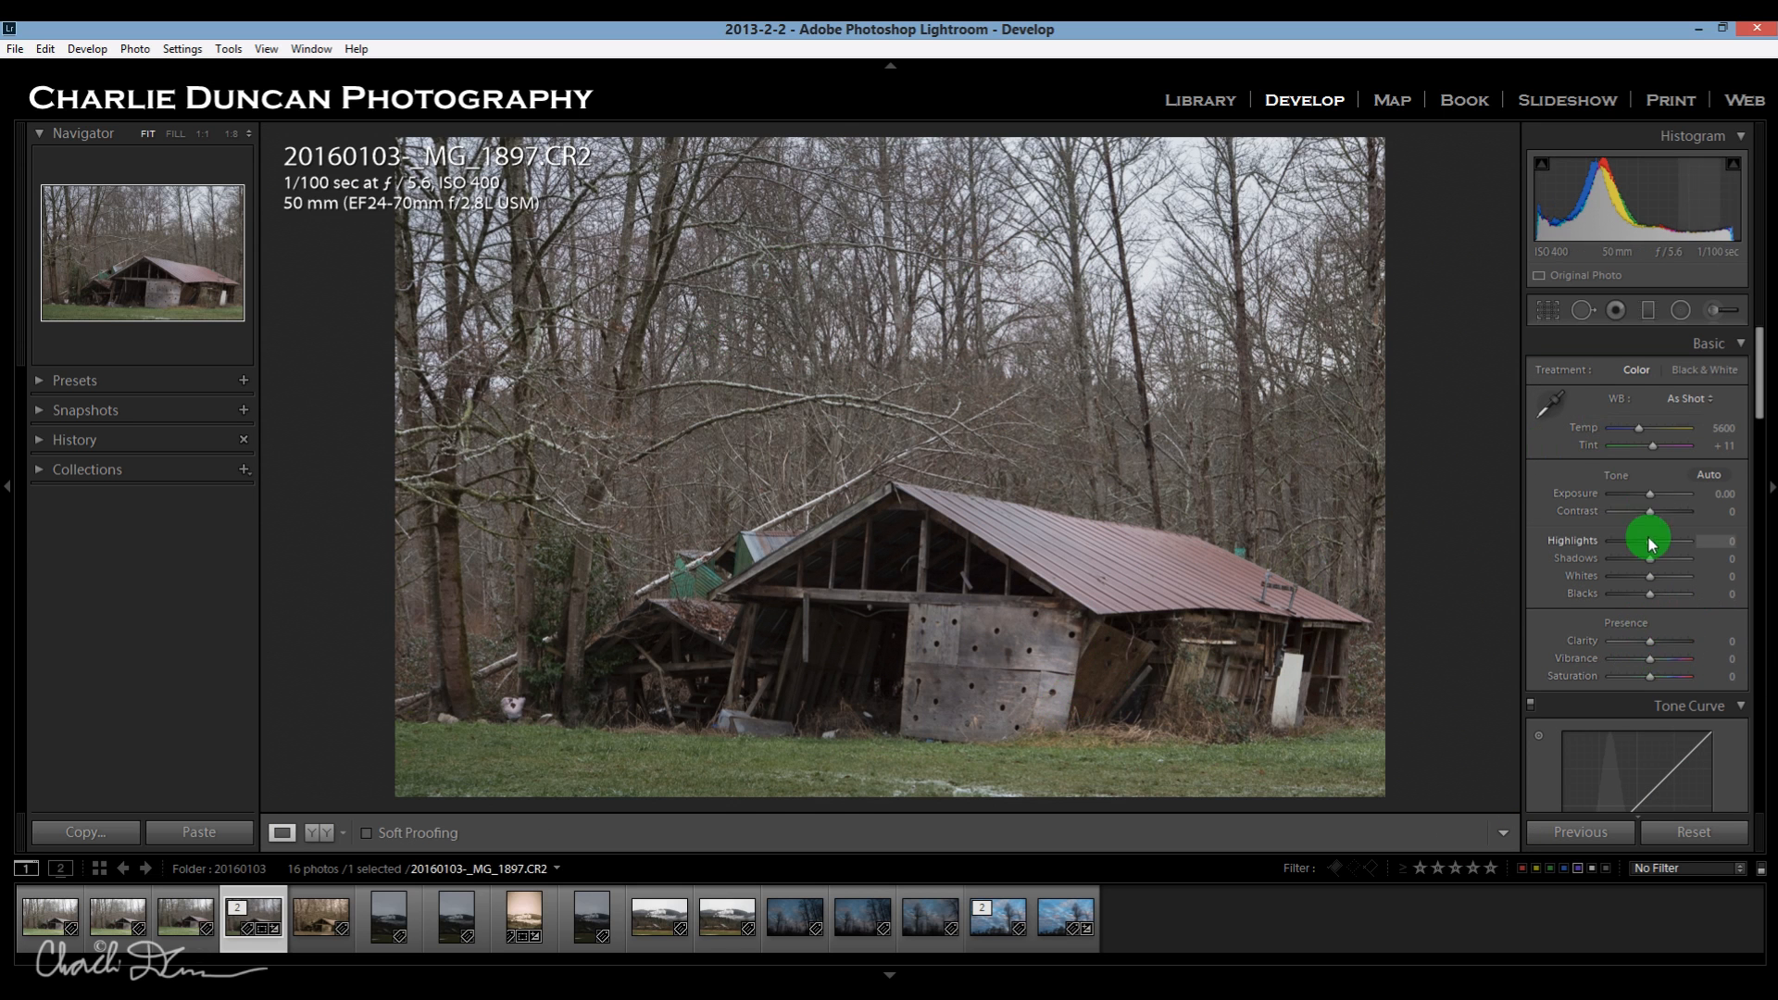
Set the photo's overall Clarity to +100 and Exposure to +0.36.
{"action": "left_click_drag", "start_coordinate": [1652, 641], "coordinate": [1691, 648]}
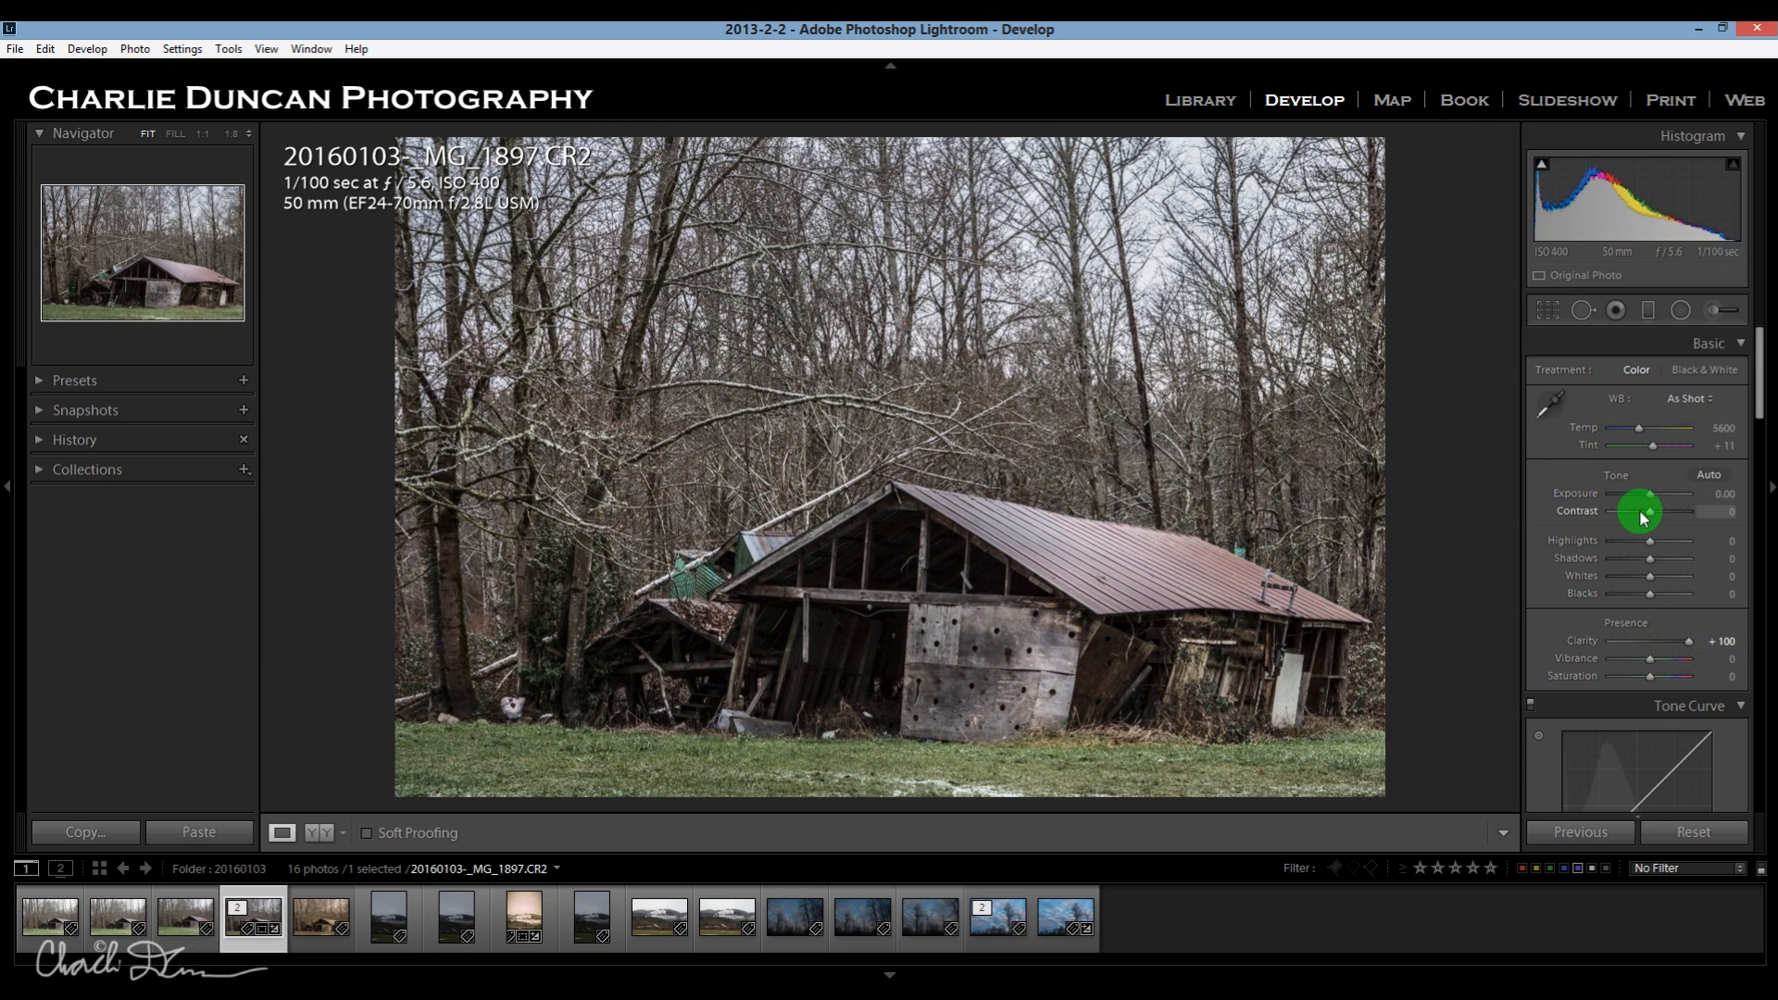
{"action": "left_click_drag", "start_coordinate": [1650, 494], "coordinate": [1656, 498]}
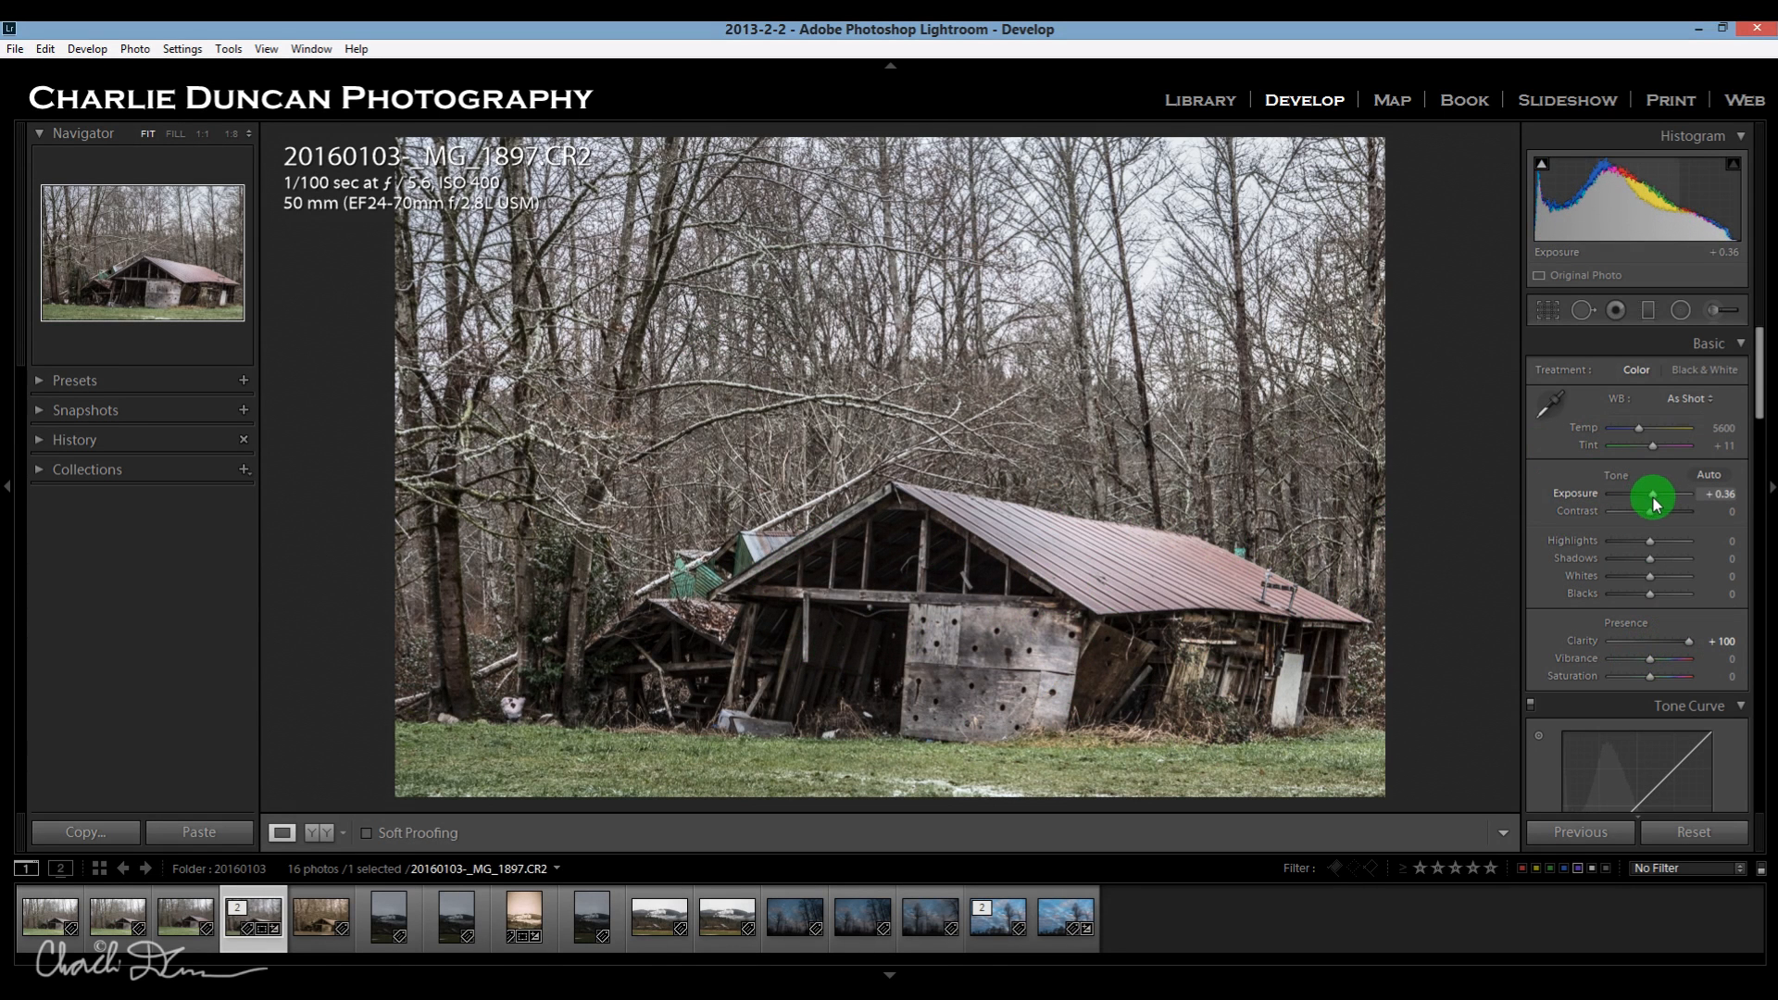
{"action": "scroll", "coordinate": [1579, 619], "scroll_direction": "down", "scroll_amount": 3}
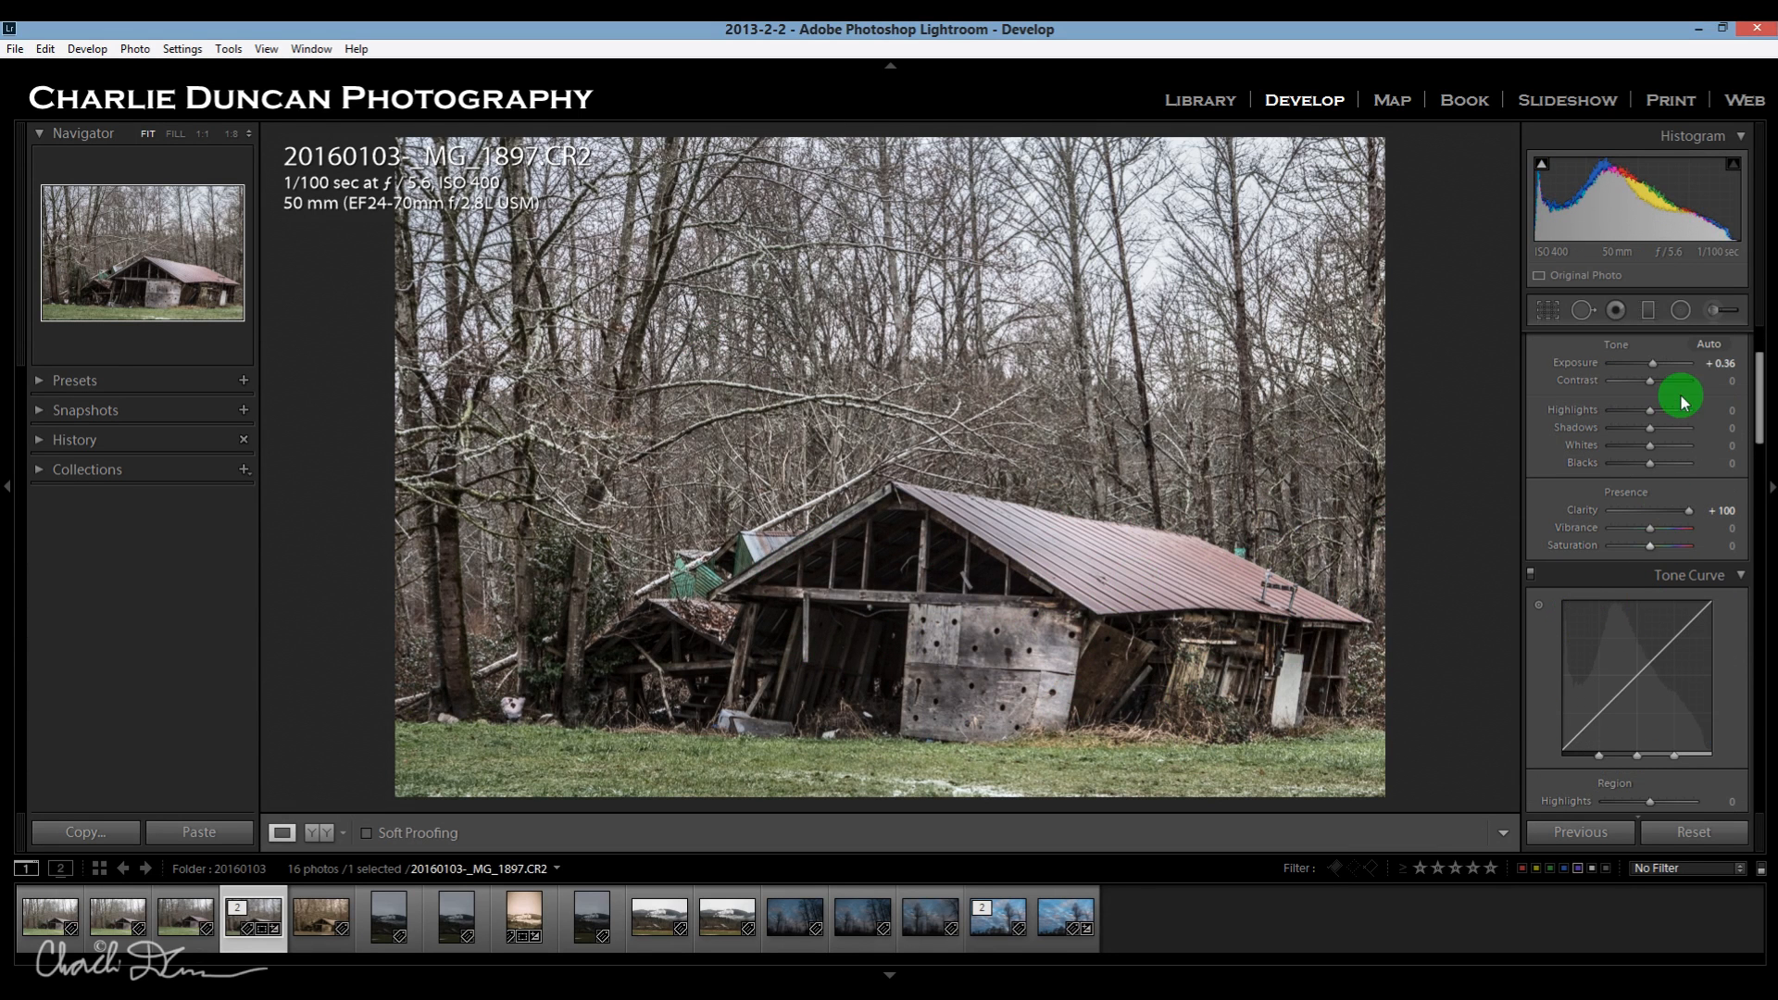
{"action": "scroll", "coordinate": [1683, 400], "scroll_direction": "up", "scroll_amount": 3}
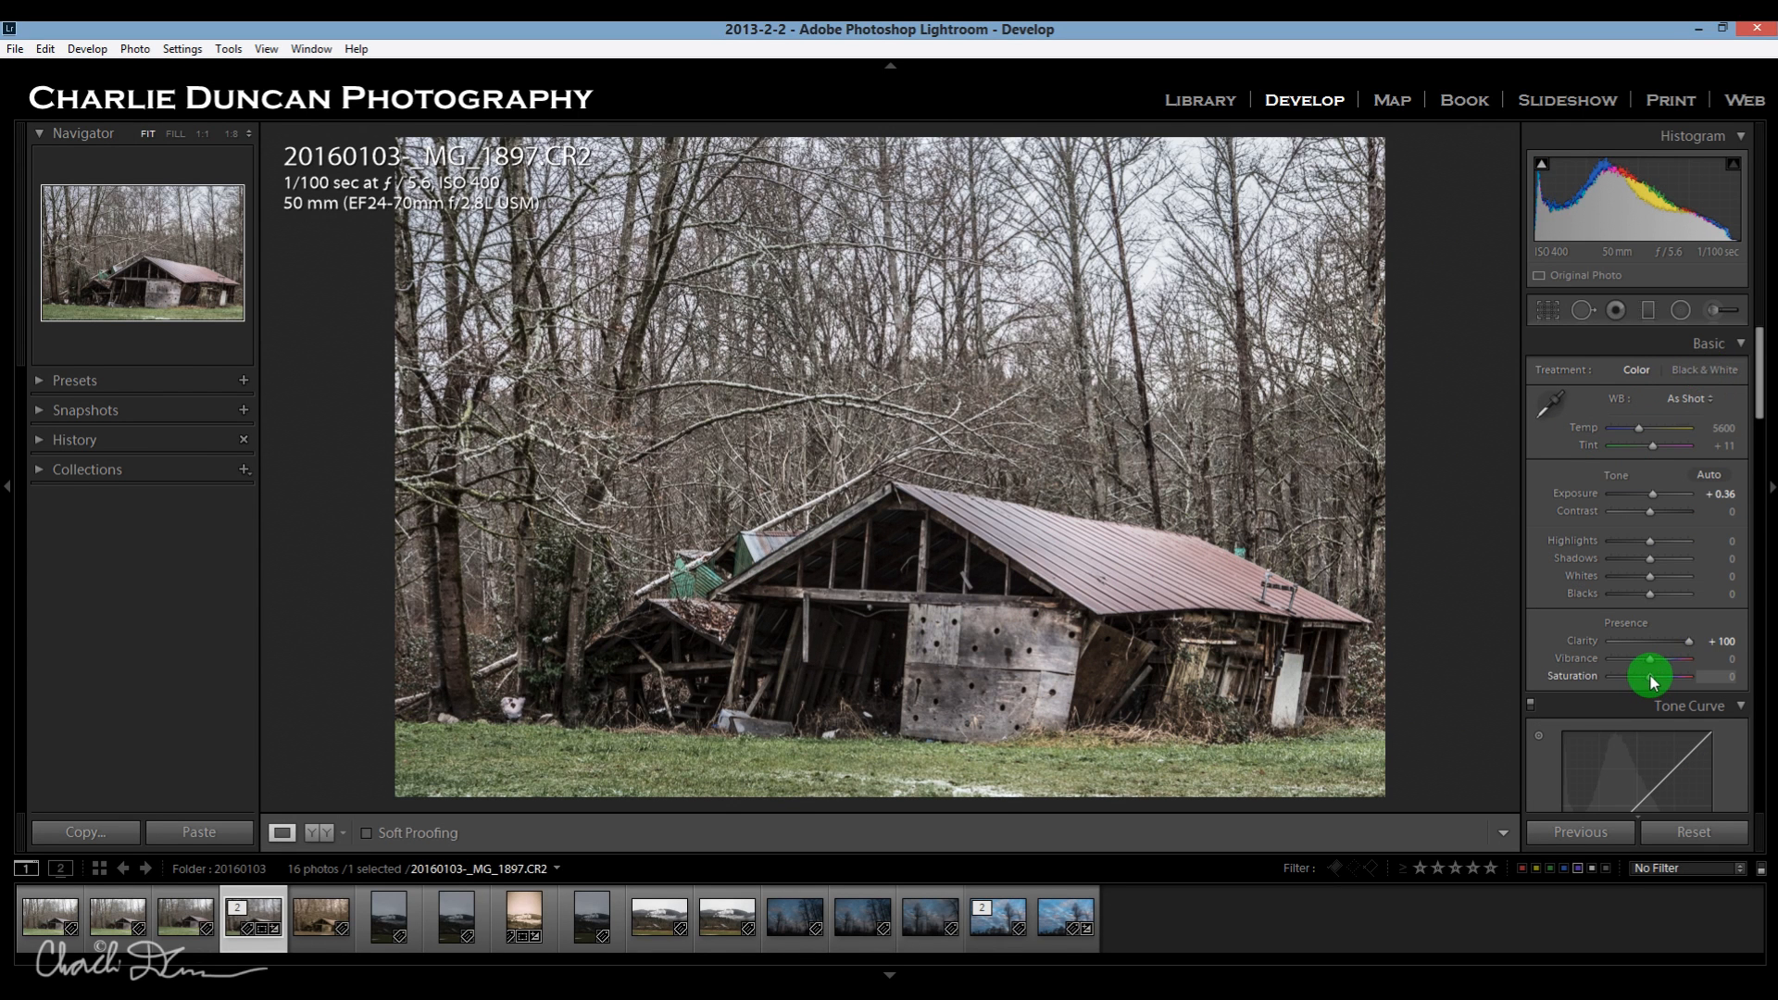
Desaturate the photo with Saturation -100, comparing it with the Black & White treatment and keeping the Color treatment.
{"action": "left_click_drag", "start_coordinate": [1654, 683], "coordinate": [1606, 684]}
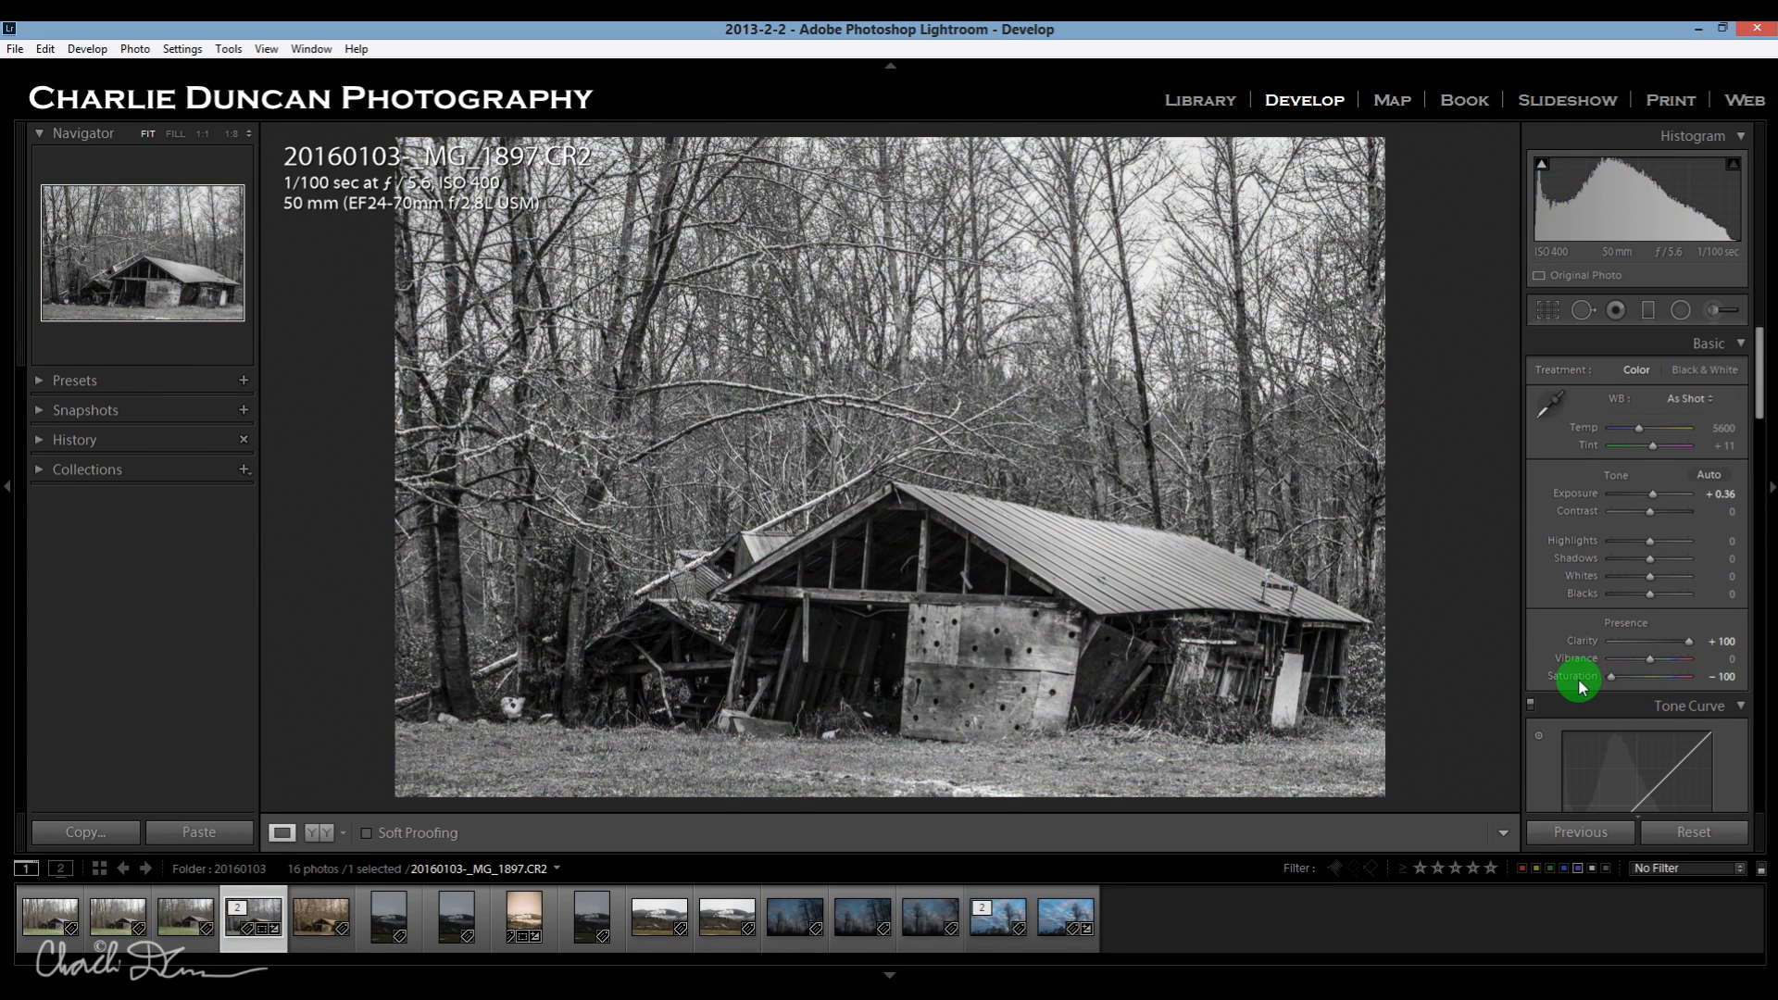
{"action": "left_click", "coordinate": [1709, 373]}
{"action": "left_click", "coordinate": [1637, 372]}
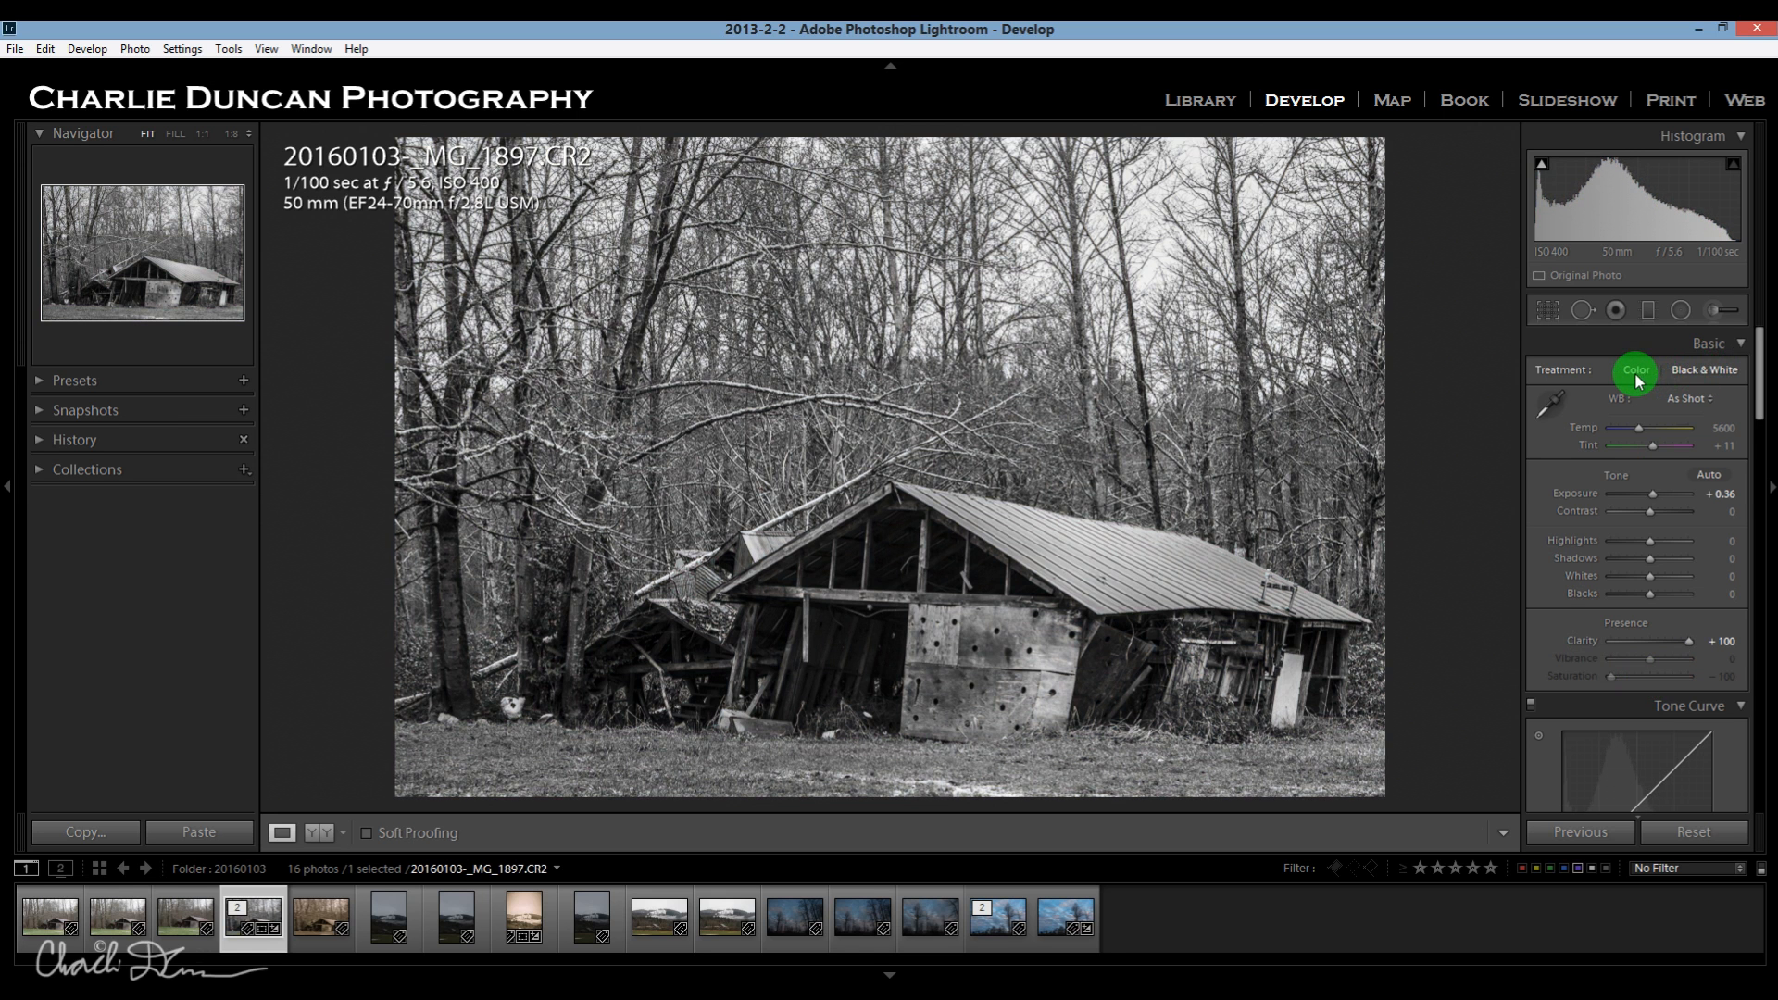
{"action": "left_click", "coordinate": [1704, 373]}
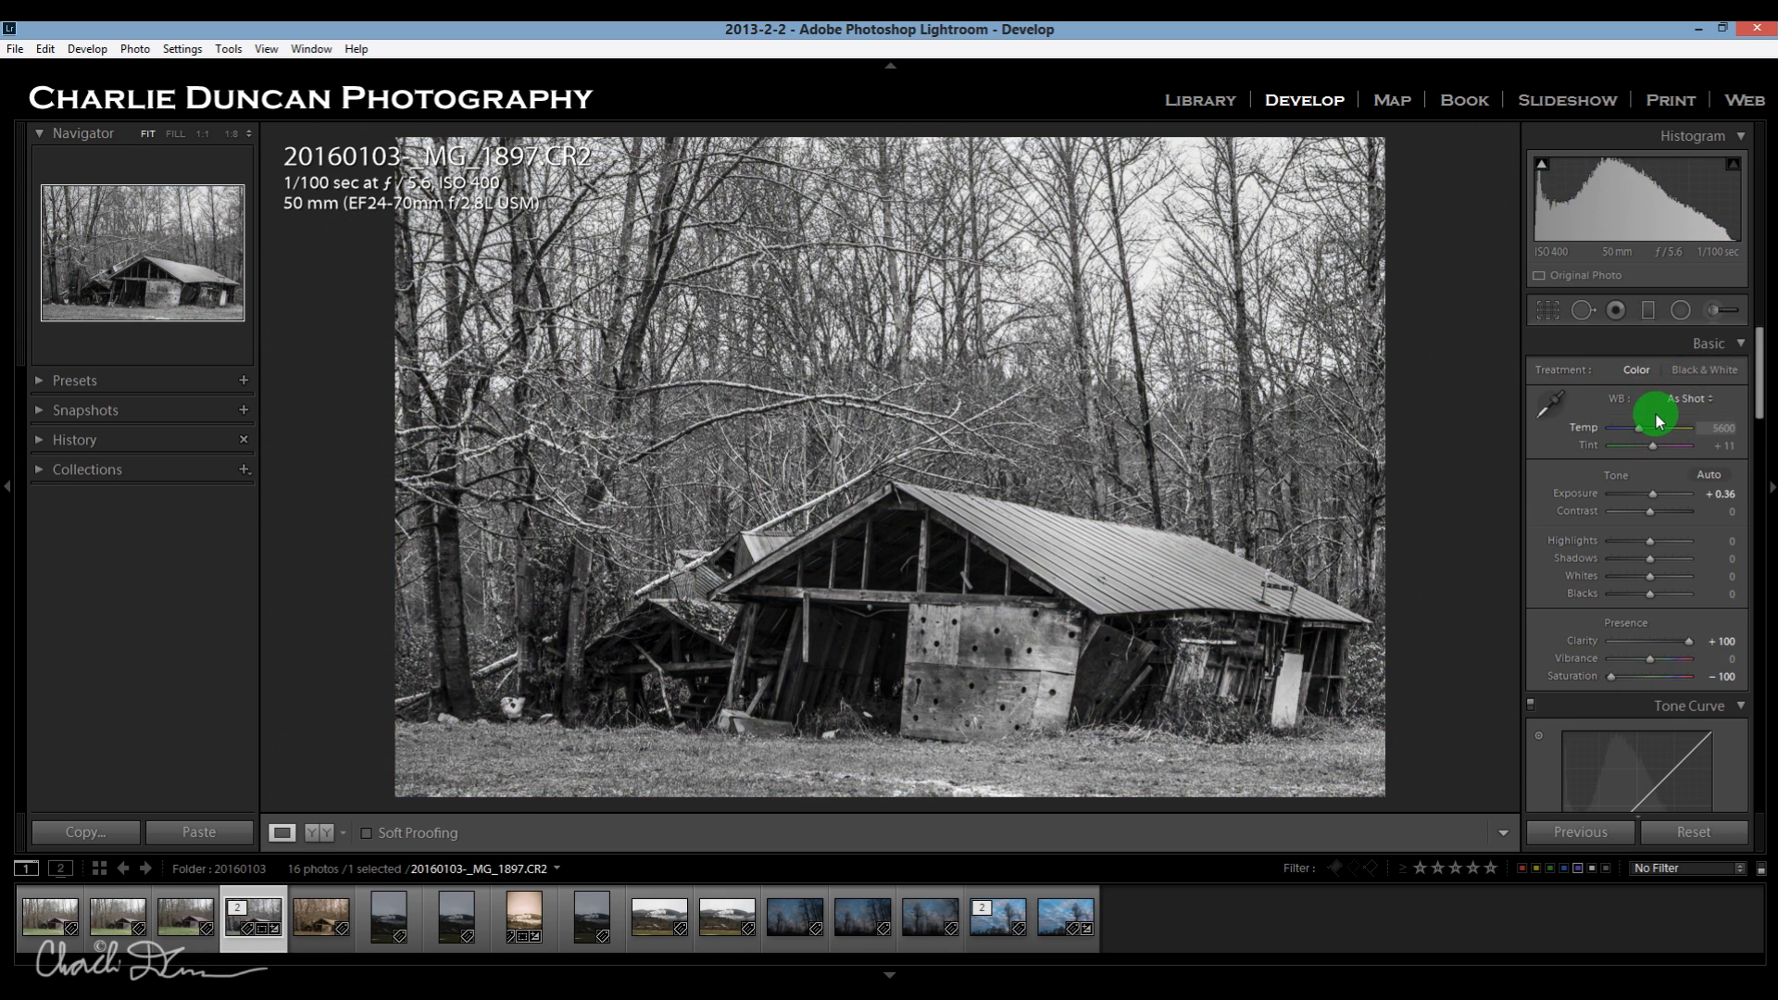
Bring up the sticky note with the toning values and place it beside the Split Toning settings.
{"action": "scroll", "coordinate": [1667, 468], "scroll_direction": "down", "scroll_amount": 8}
{"action": "scroll", "coordinate": [1667, 480], "scroll_direction": "down", "scroll_amount": 3}
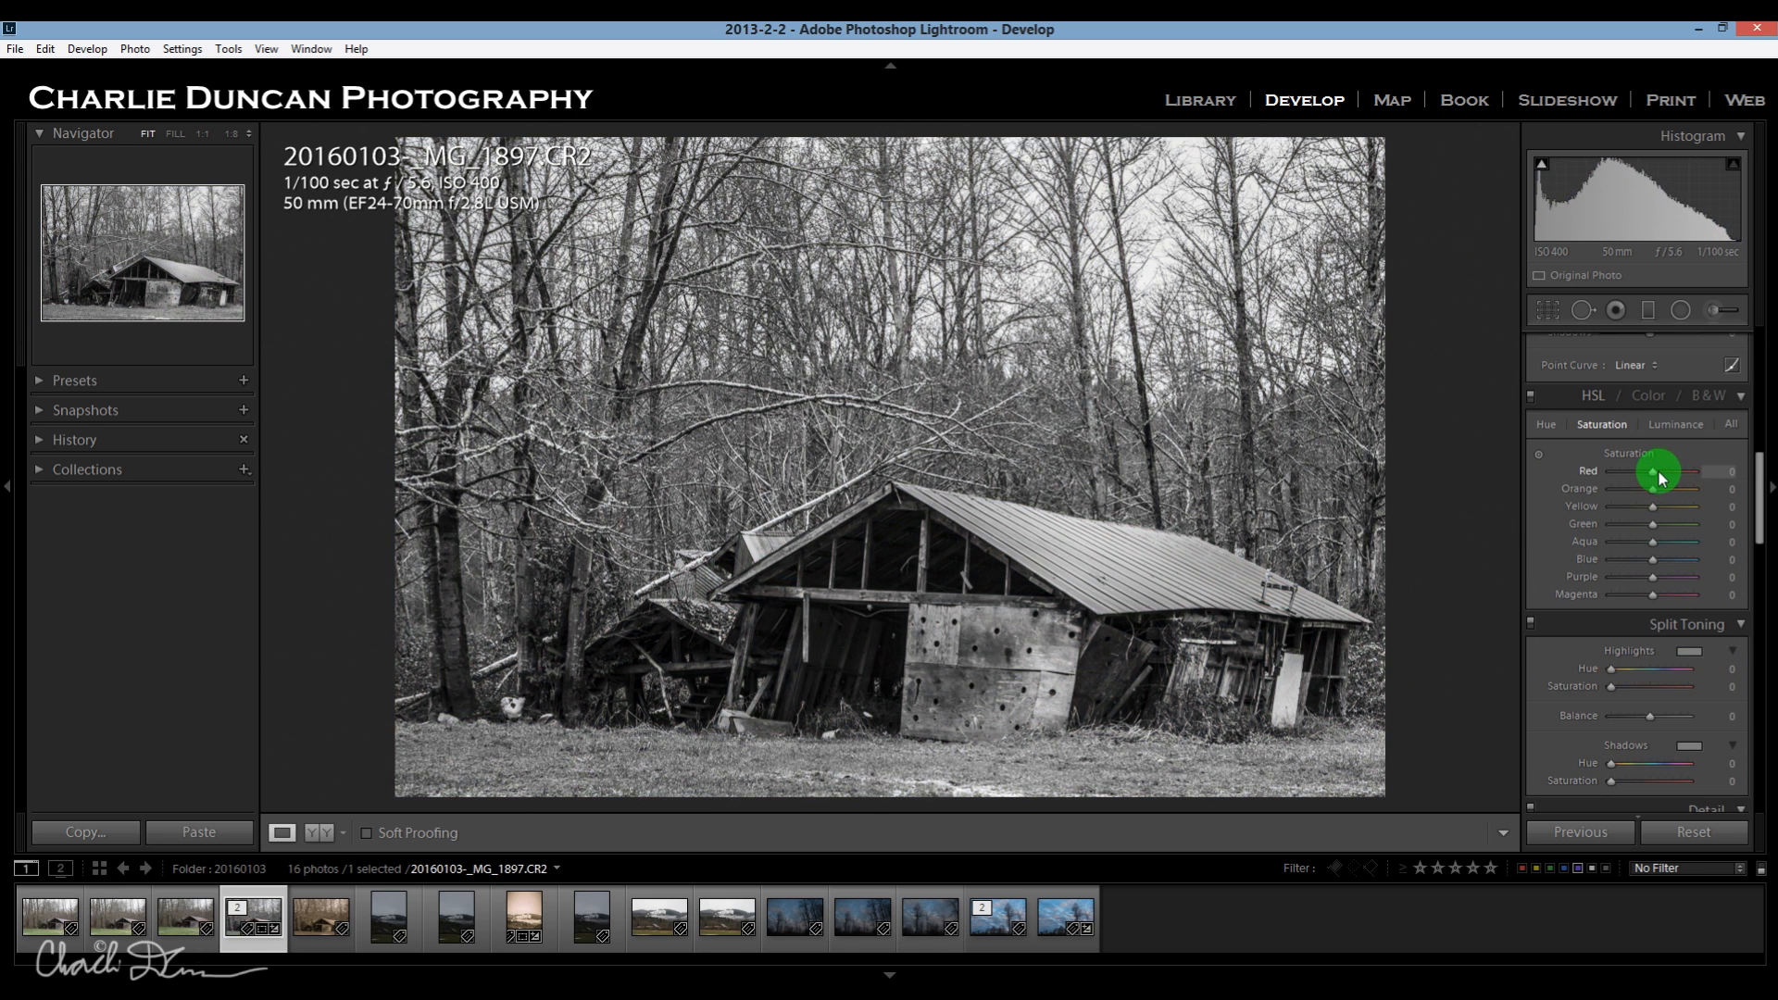
{"action": "scroll", "coordinate": [1672, 482], "scroll_direction": "up", "scroll_amount": 4}
{"action": "scroll", "coordinate": [1672, 482], "scroll_direction": "down", "scroll_amount": 7}
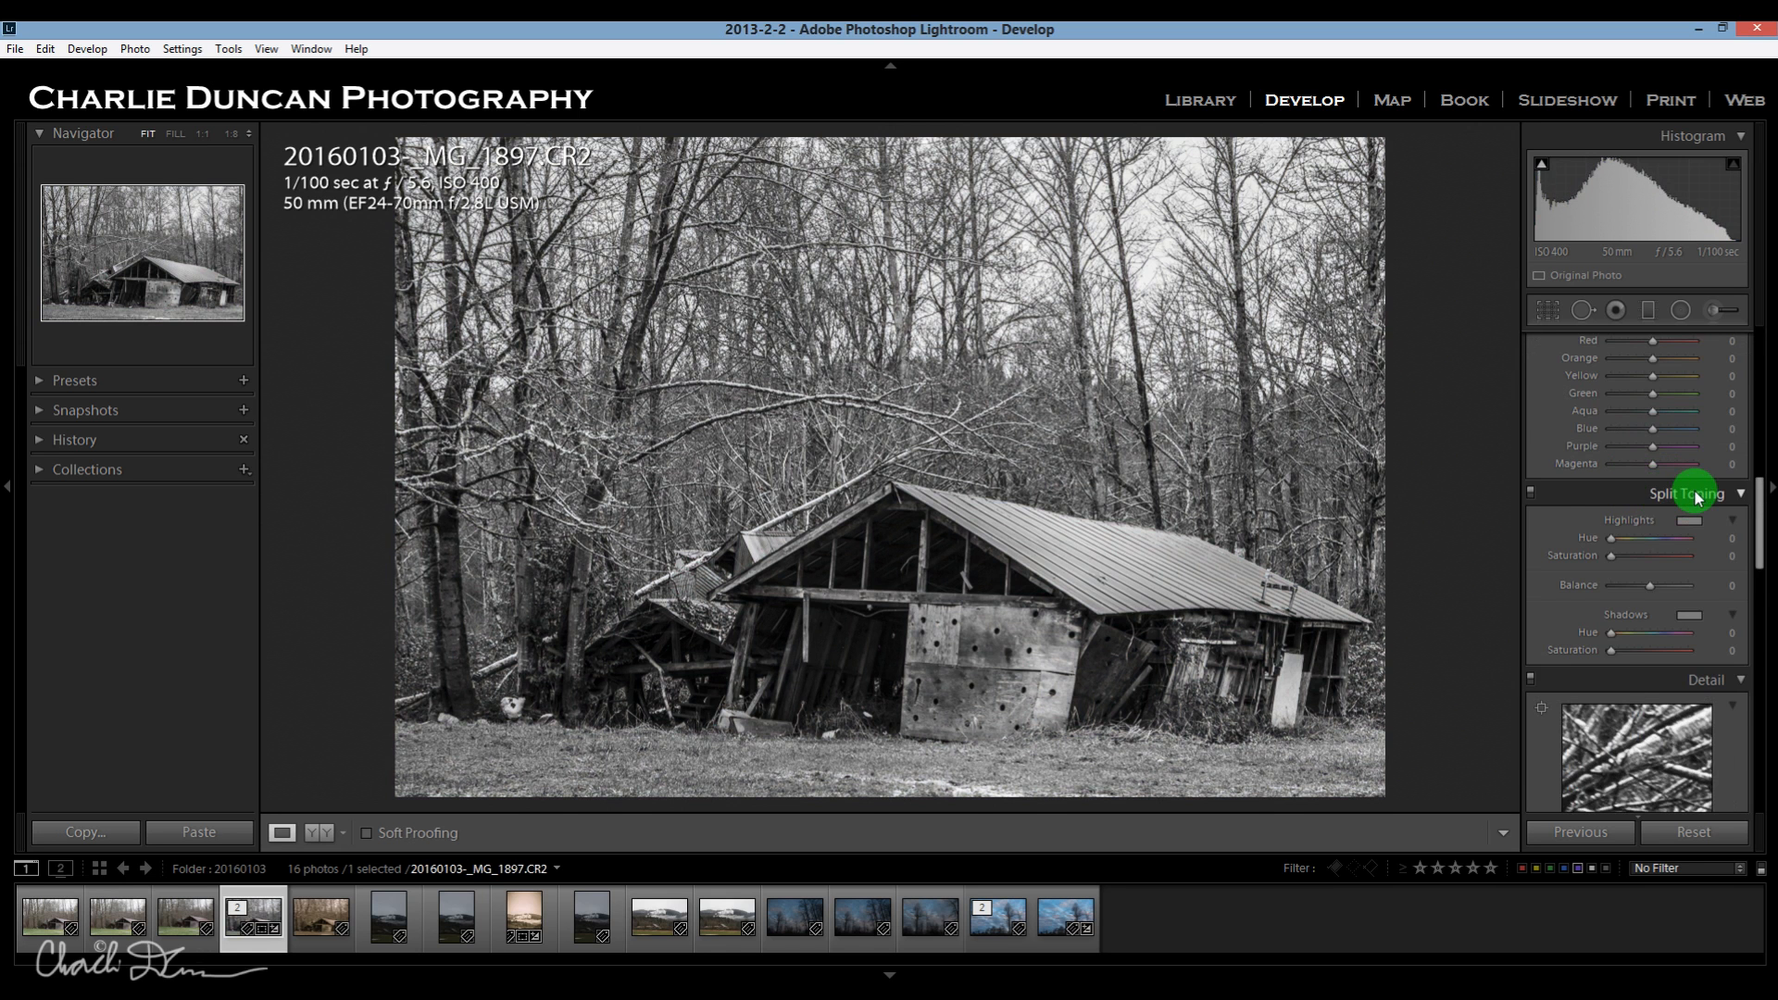
{"action": "scroll", "coordinate": [1695, 495], "scroll_direction": "down", "scroll_amount": 3}
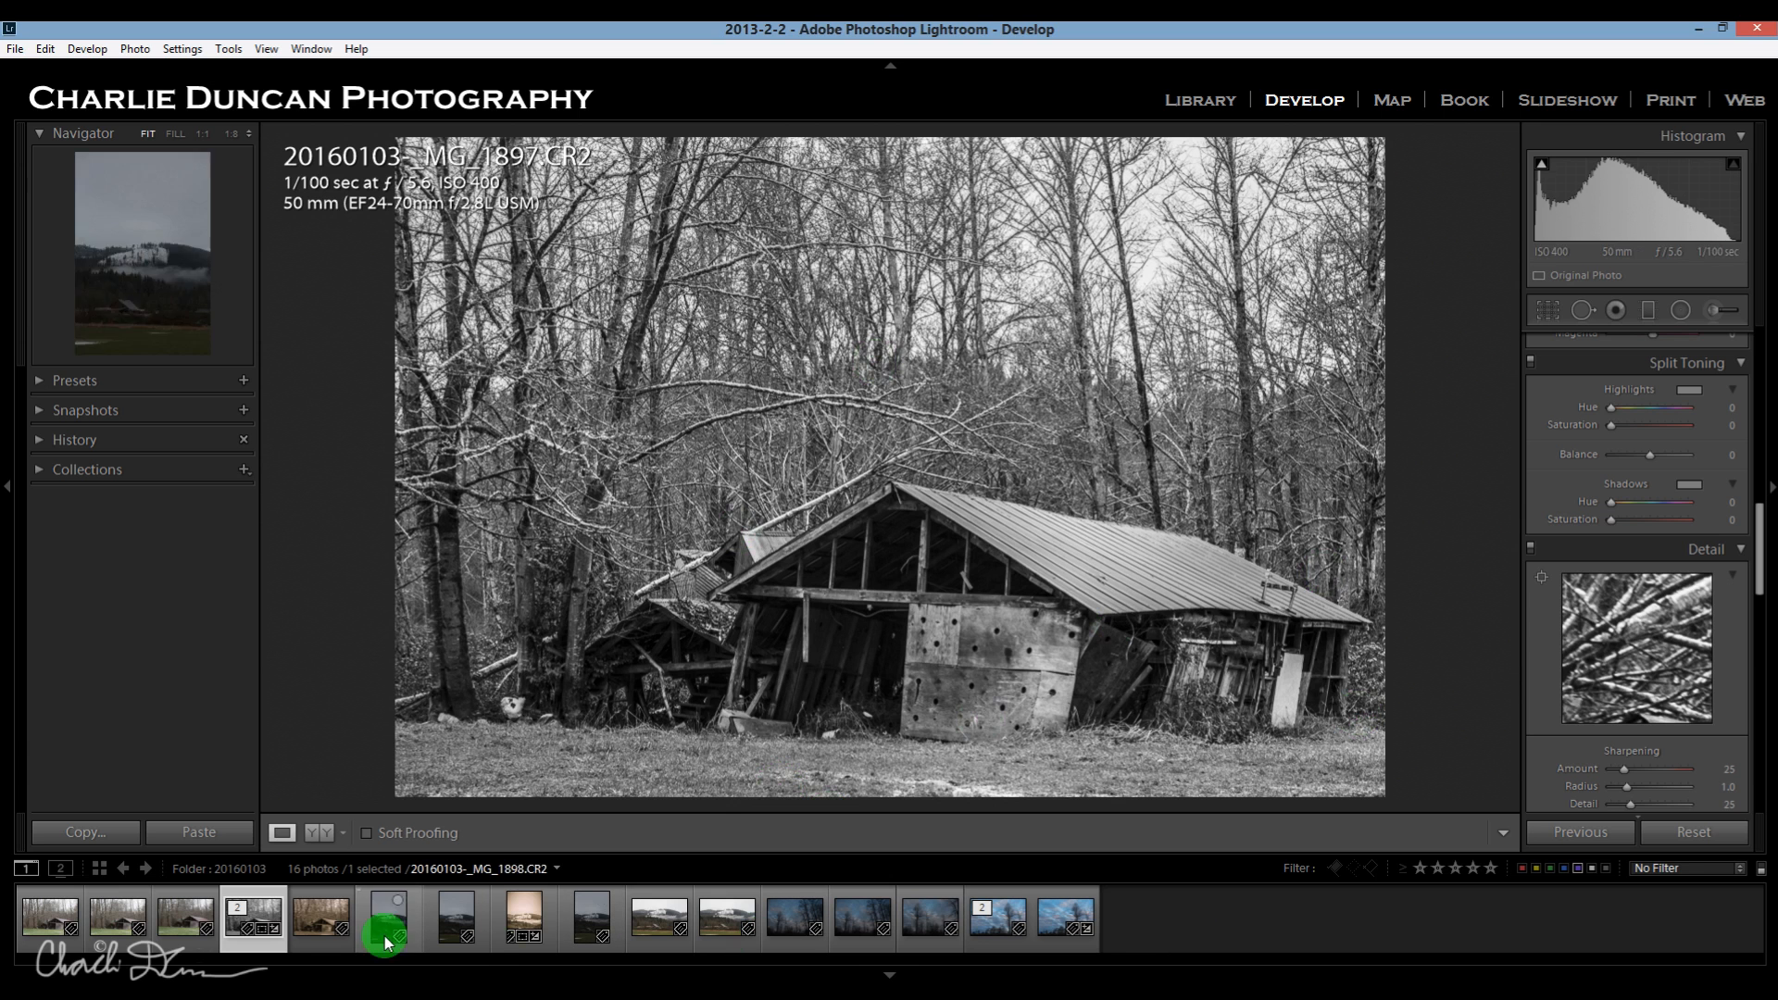
{"action": "left_click", "coordinate": [548, 993]}
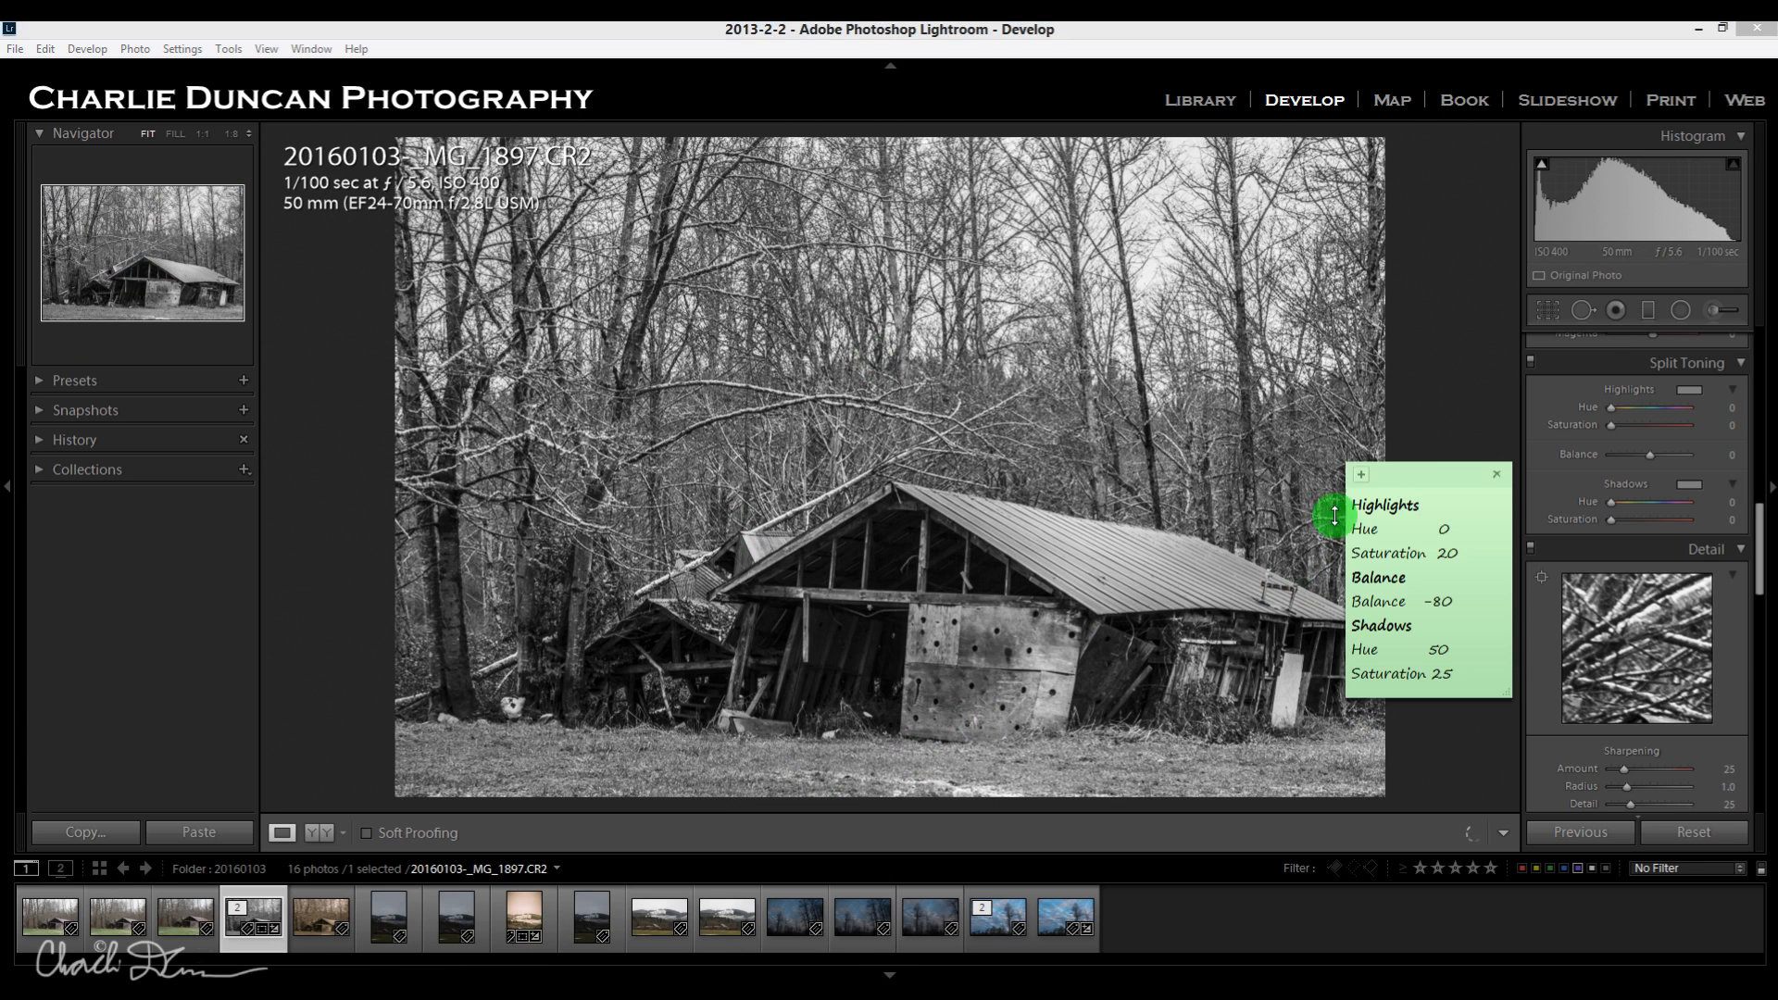
{"action": "left_click_drag", "start_coordinate": [1456, 476], "coordinate": [1439, 359]}
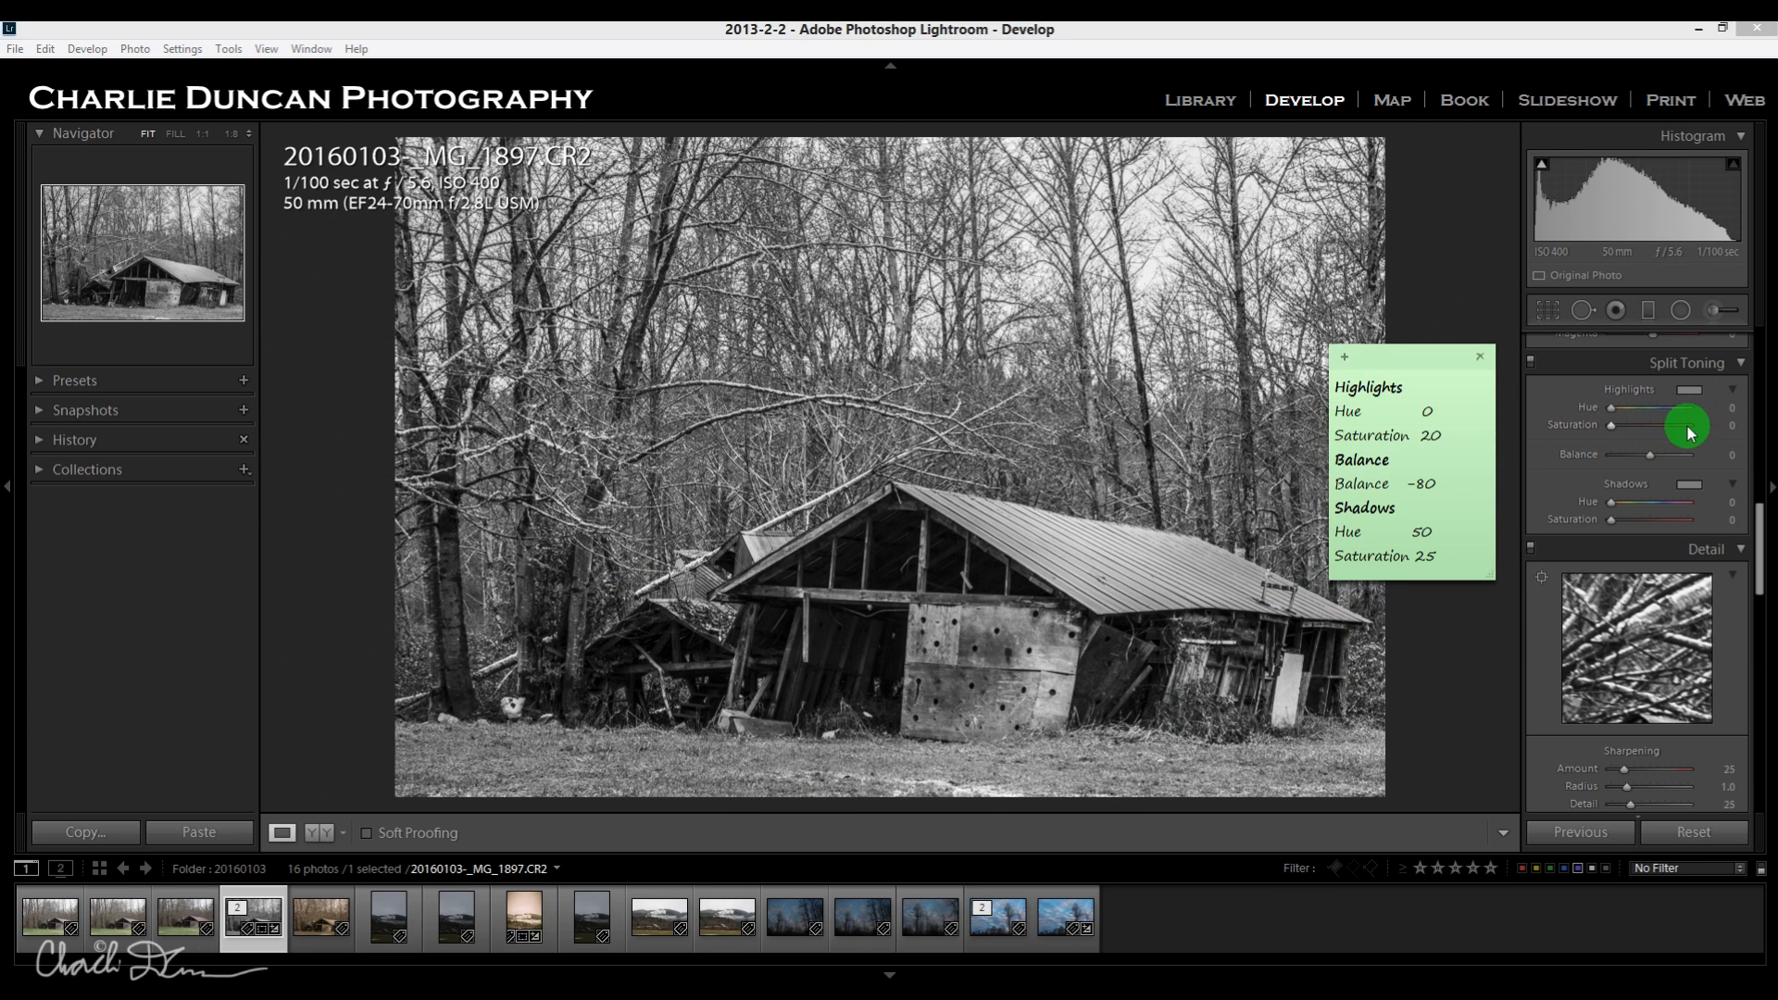
Set the Split Toning Highlights Saturation to 20.
{"action": "left_click", "coordinate": [1614, 433]}
{"action": "left_click_drag", "start_coordinate": [1613, 435], "coordinate": [1624, 437]}
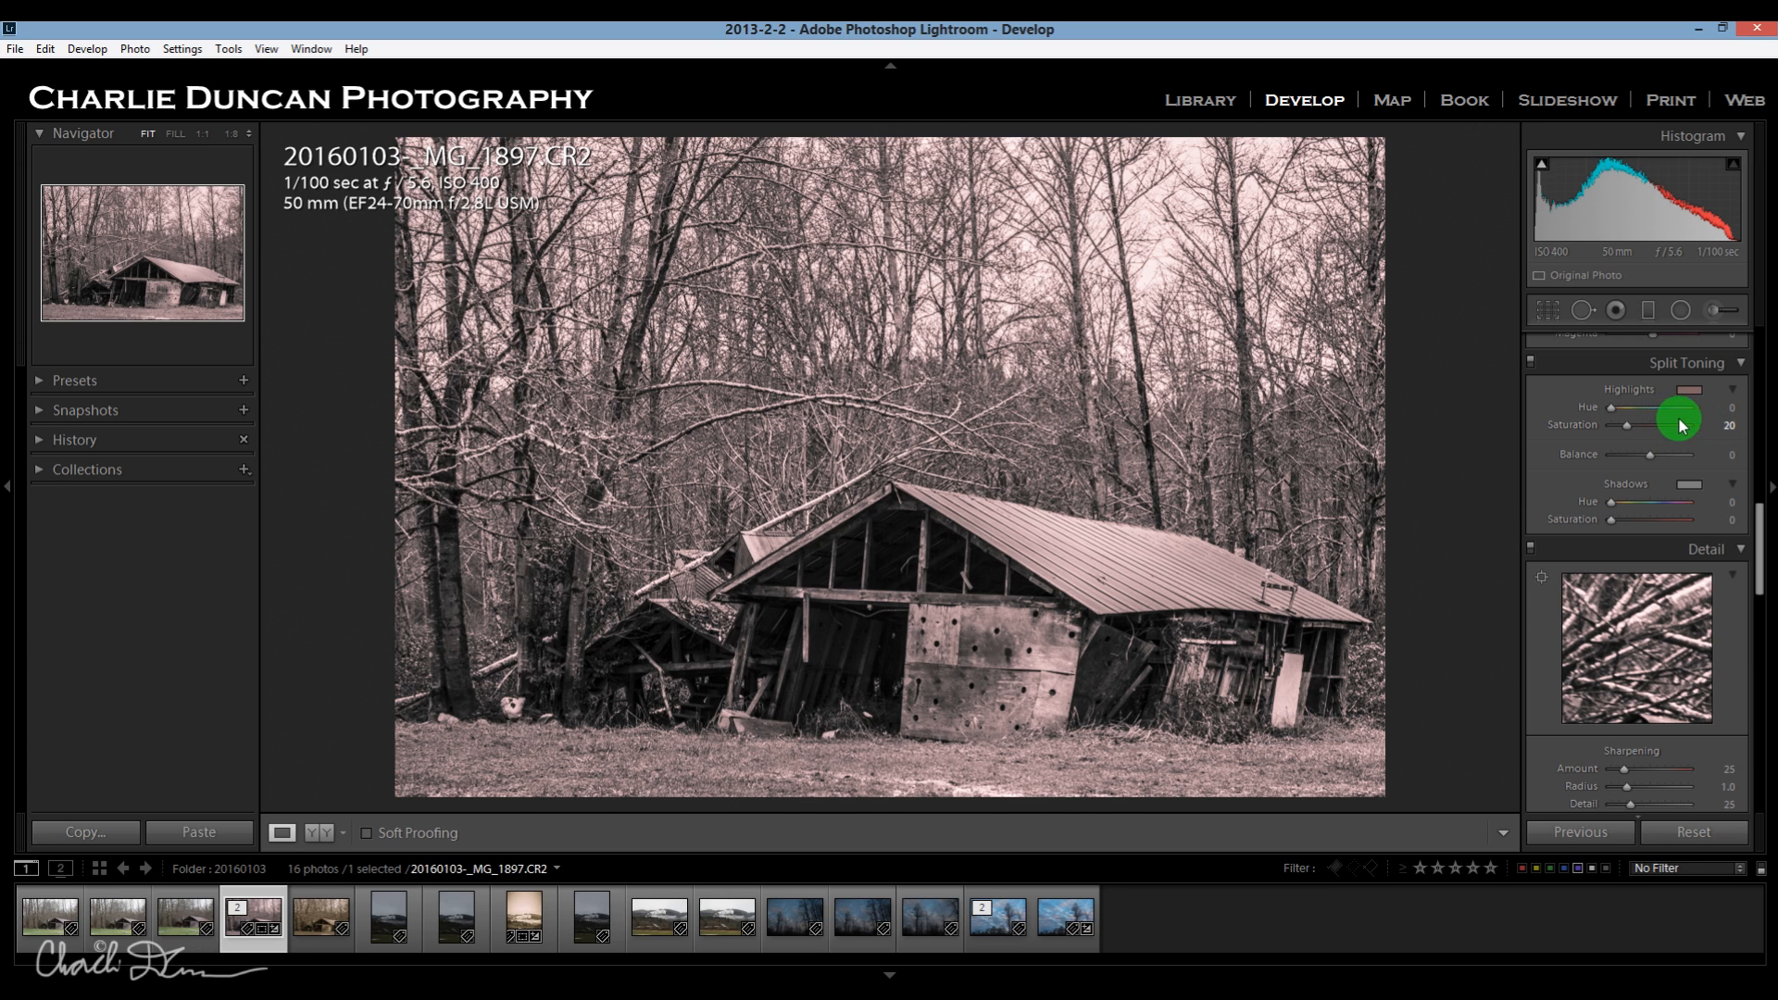
{"action": "type", "text": "10"}
{"action": "key", "text": "Return"}
{"action": "left_click_drag", "start_coordinate": [1698, 424], "coordinate": [1717, 428]}
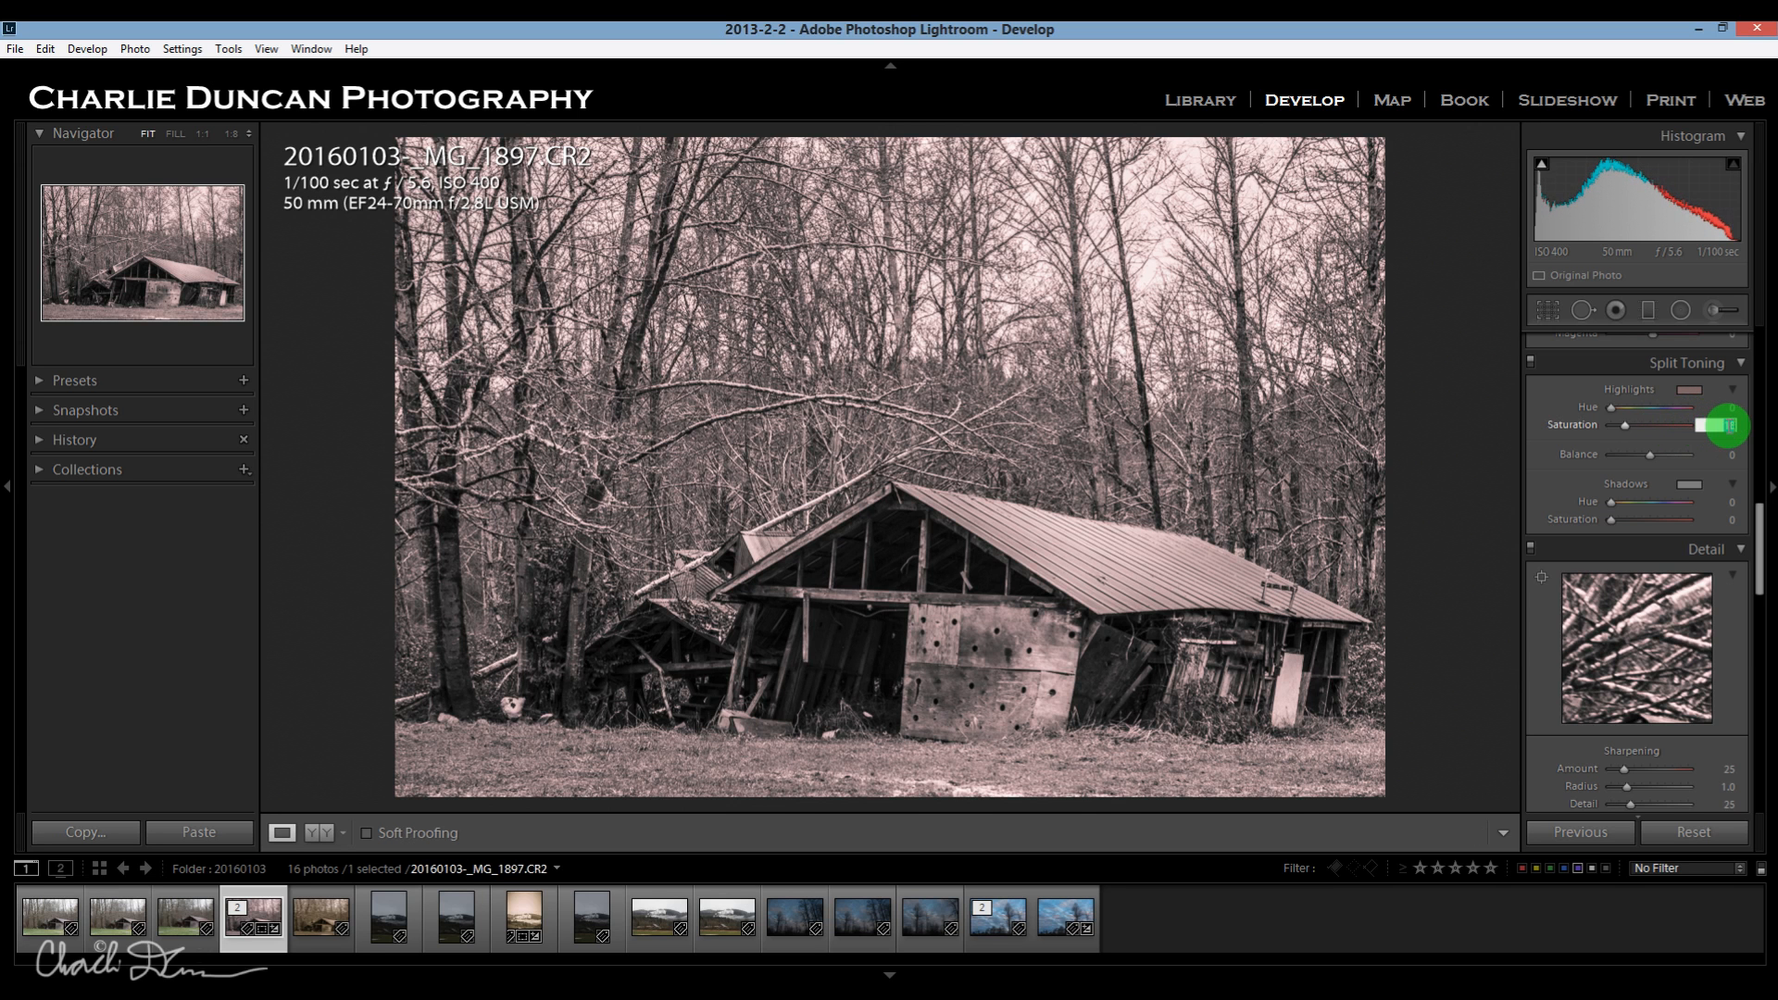
{"action": "type", "text": "20"}
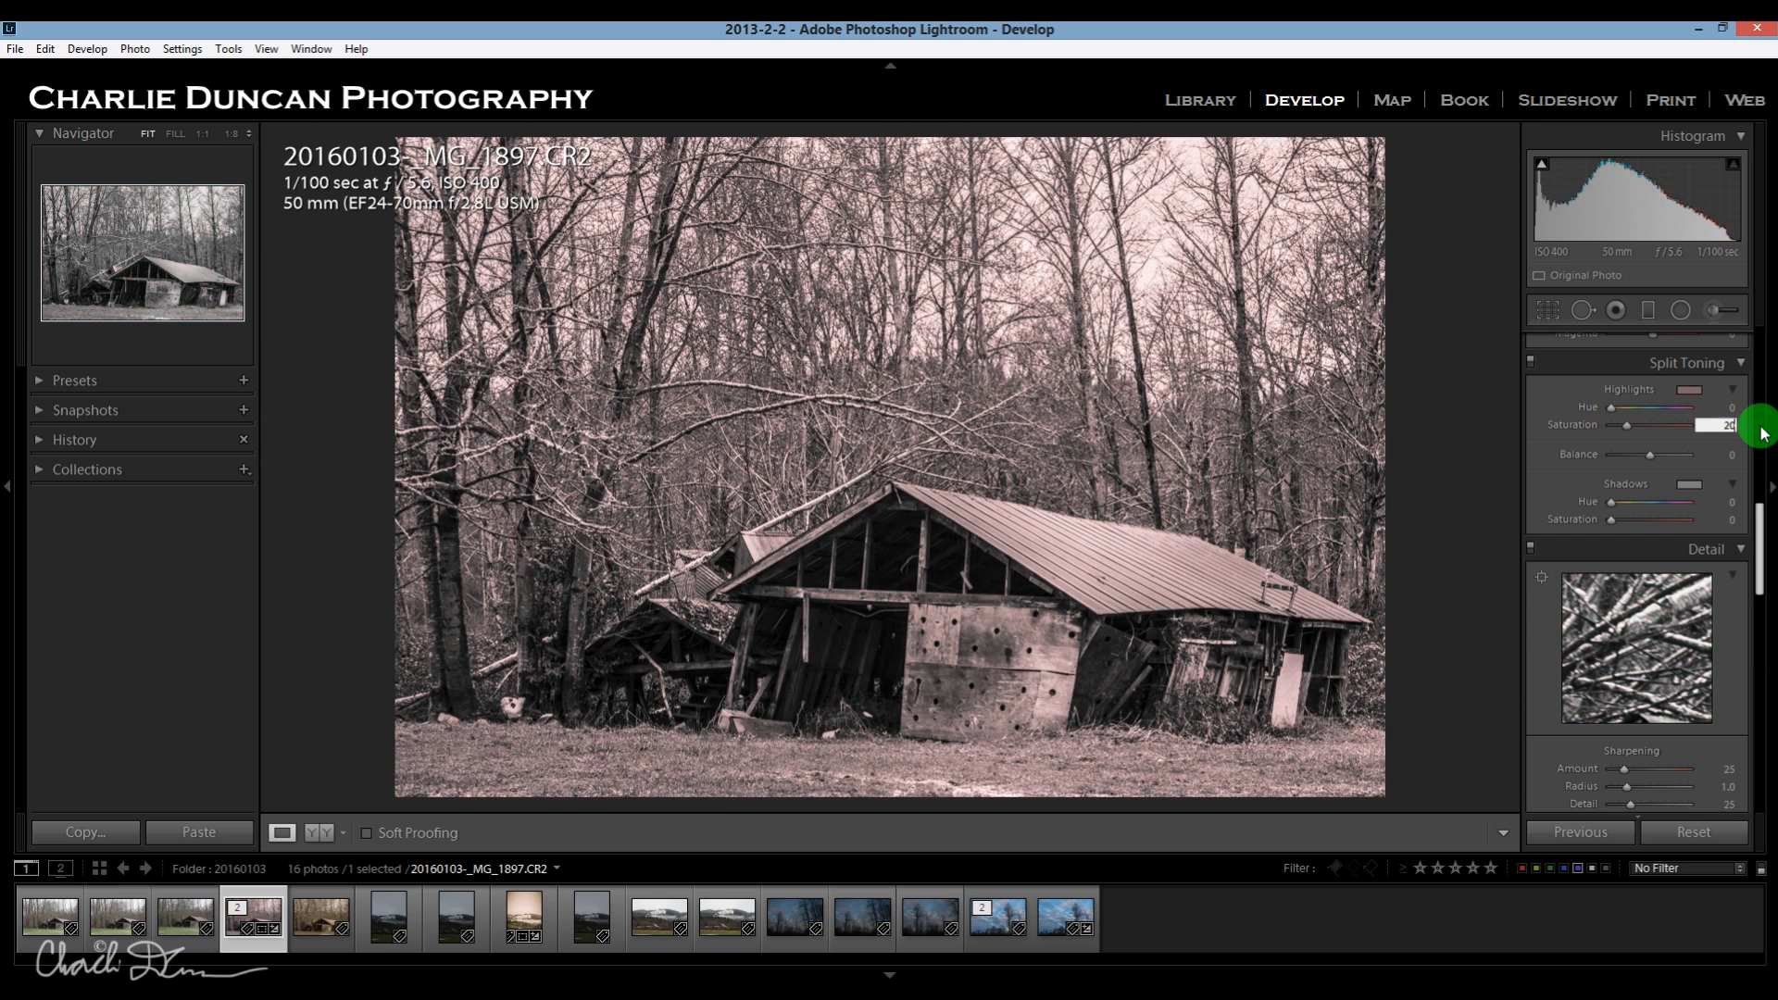
Check the toning note and set the Split Toning Balance to -80.
{"action": "key", "text": "alt+Tab"}
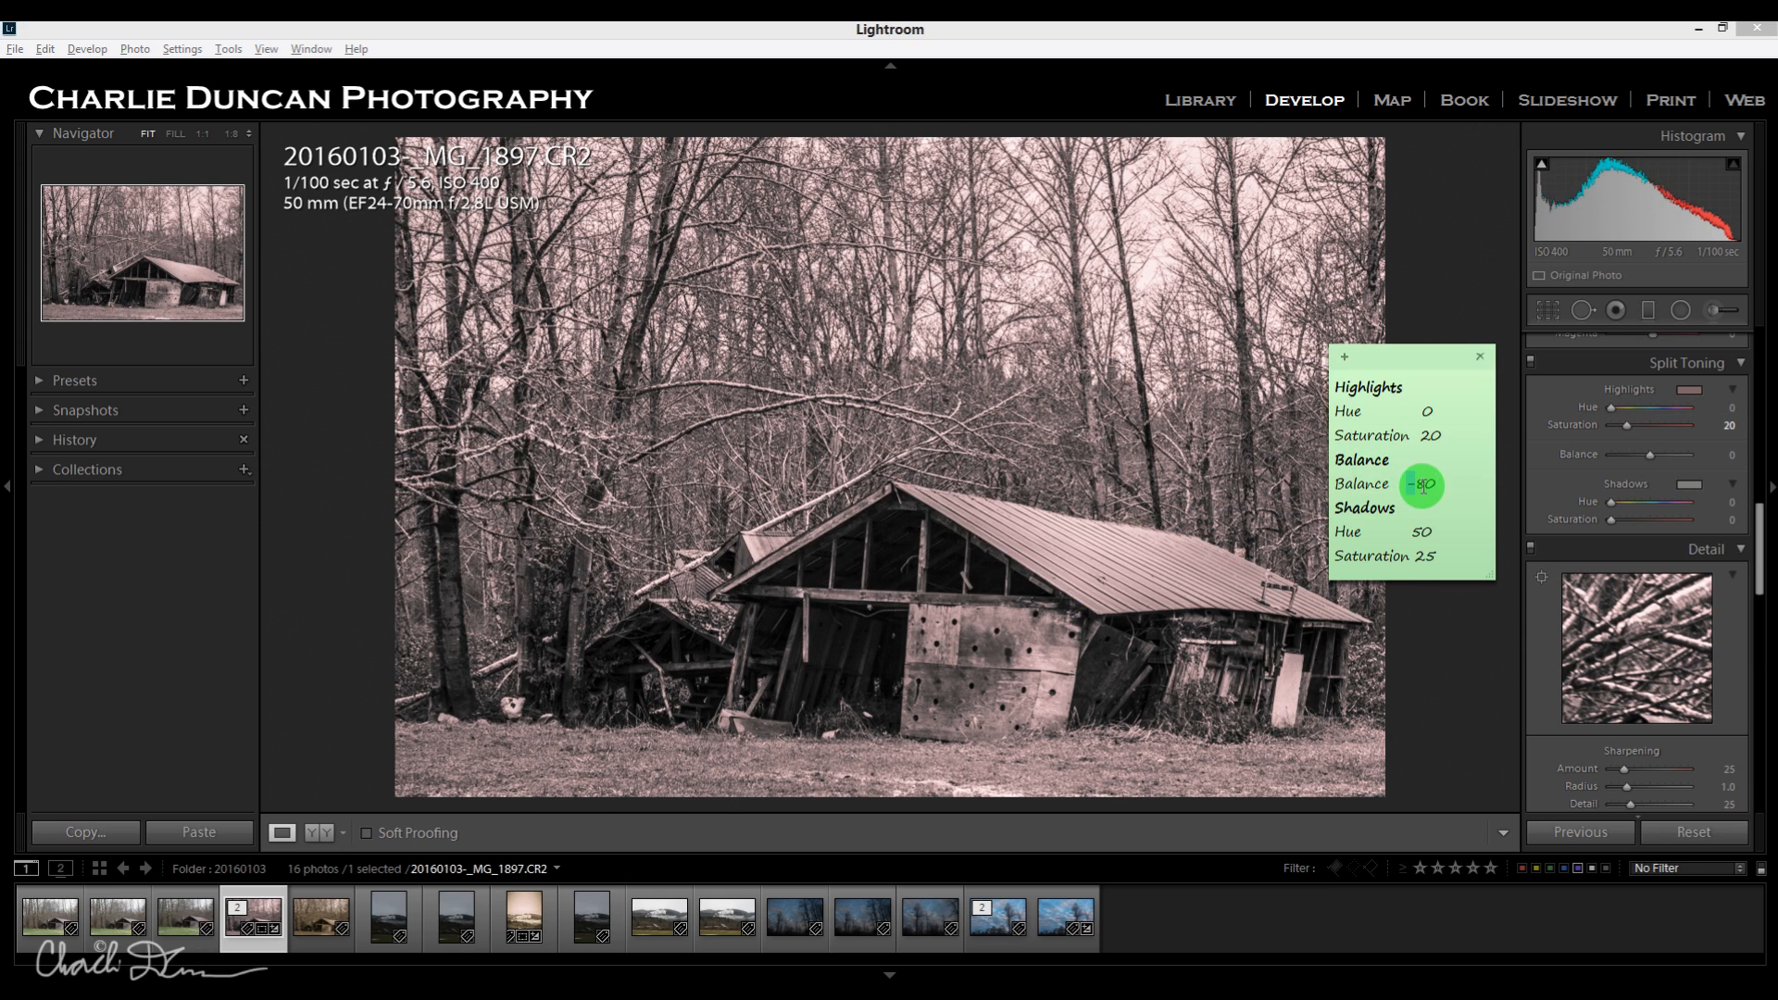
{"action": "left_click", "coordinate": [1679, 486]}
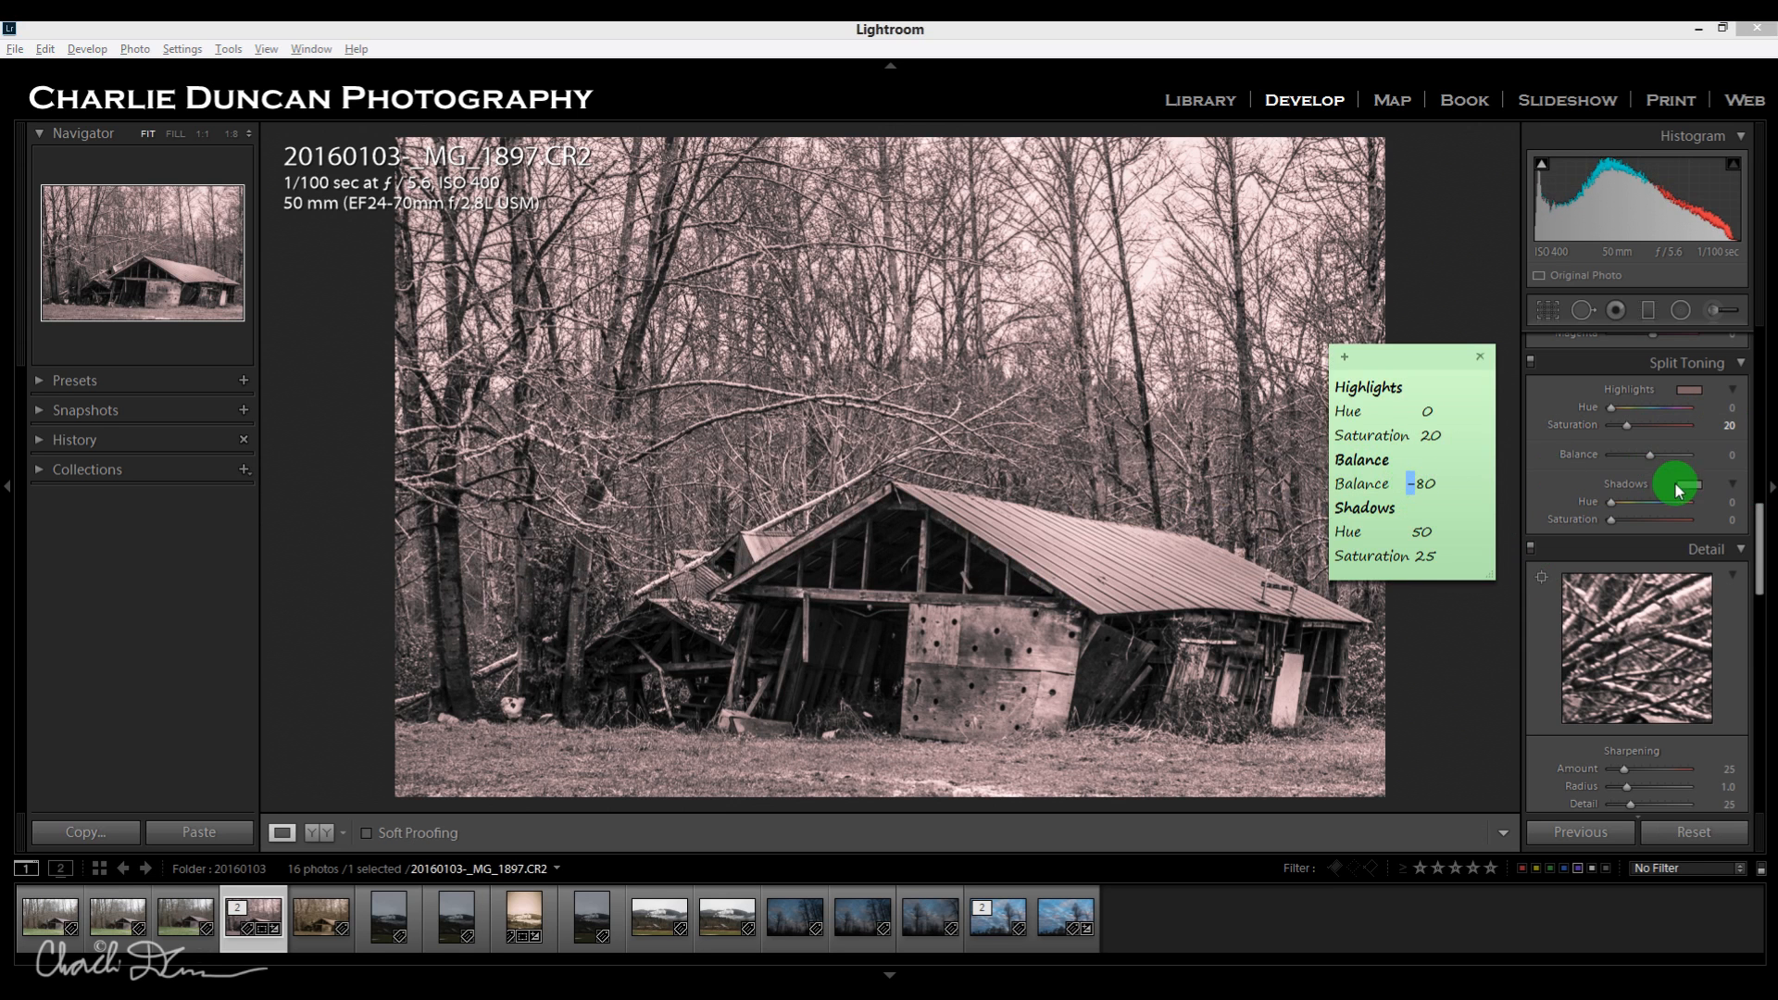
{"action": "left_click", "coordinate": [1725, 453]}
{"action": "left_click", "coordinate": [1724, 454]}
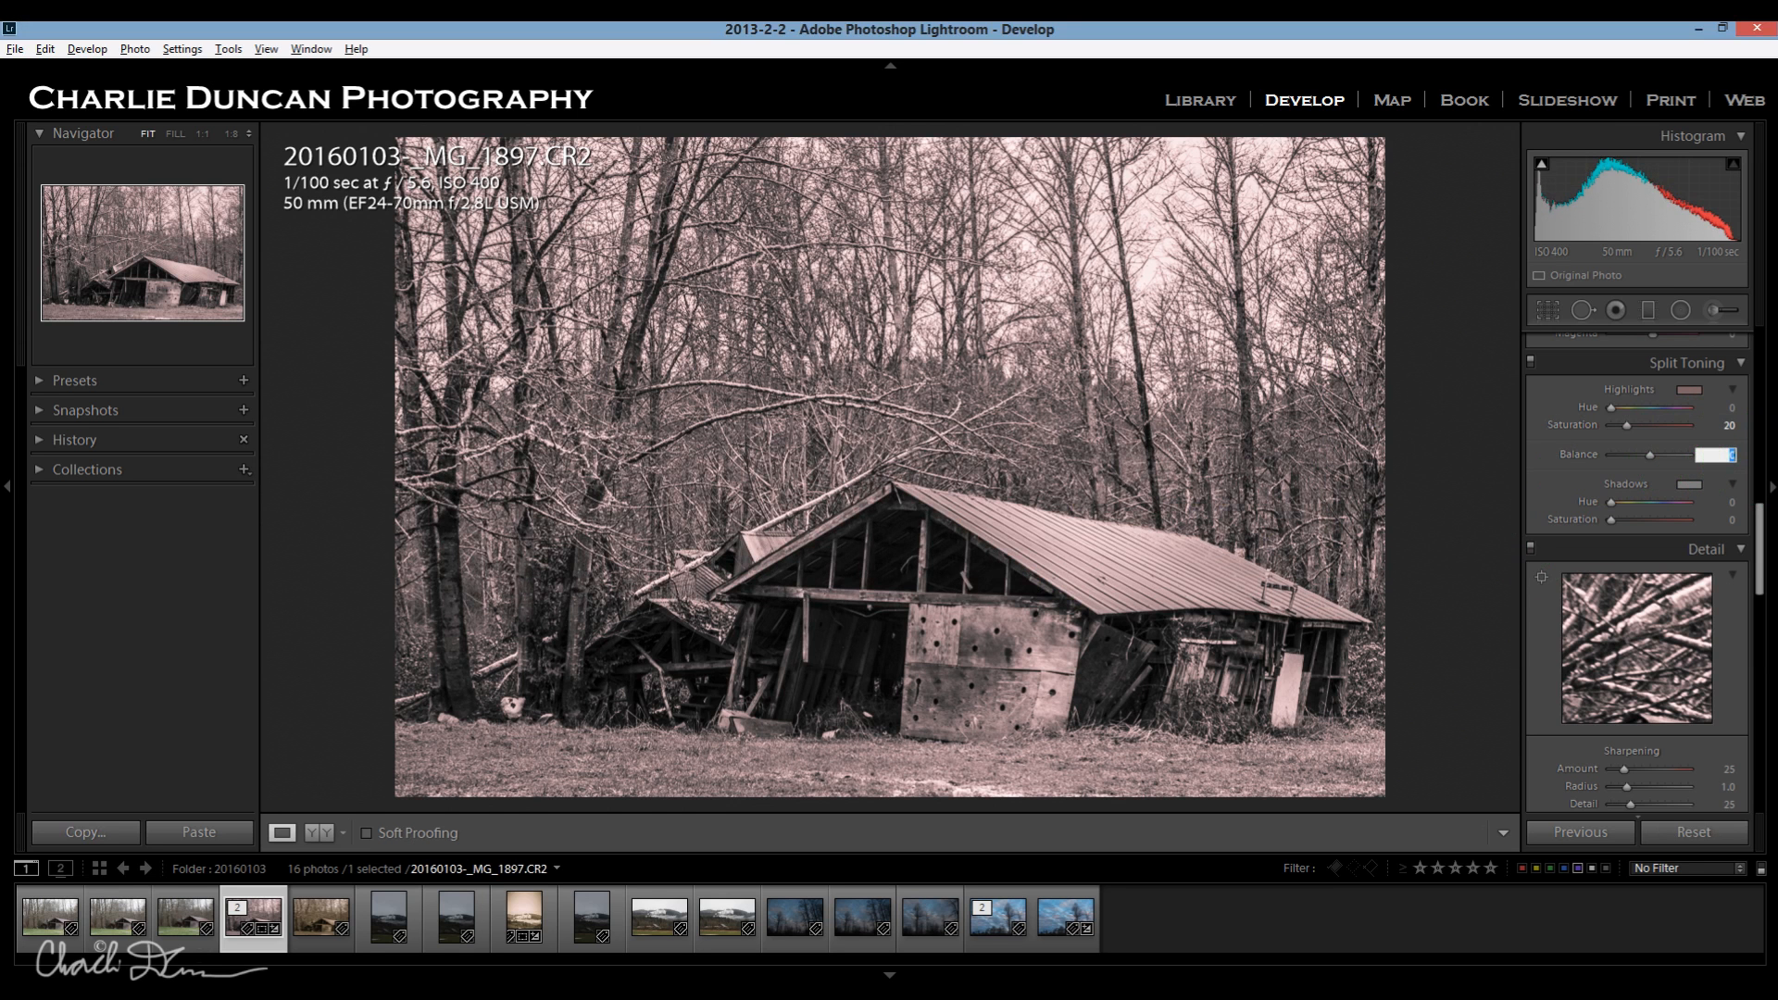
{"action": "type", "text": "-80"}
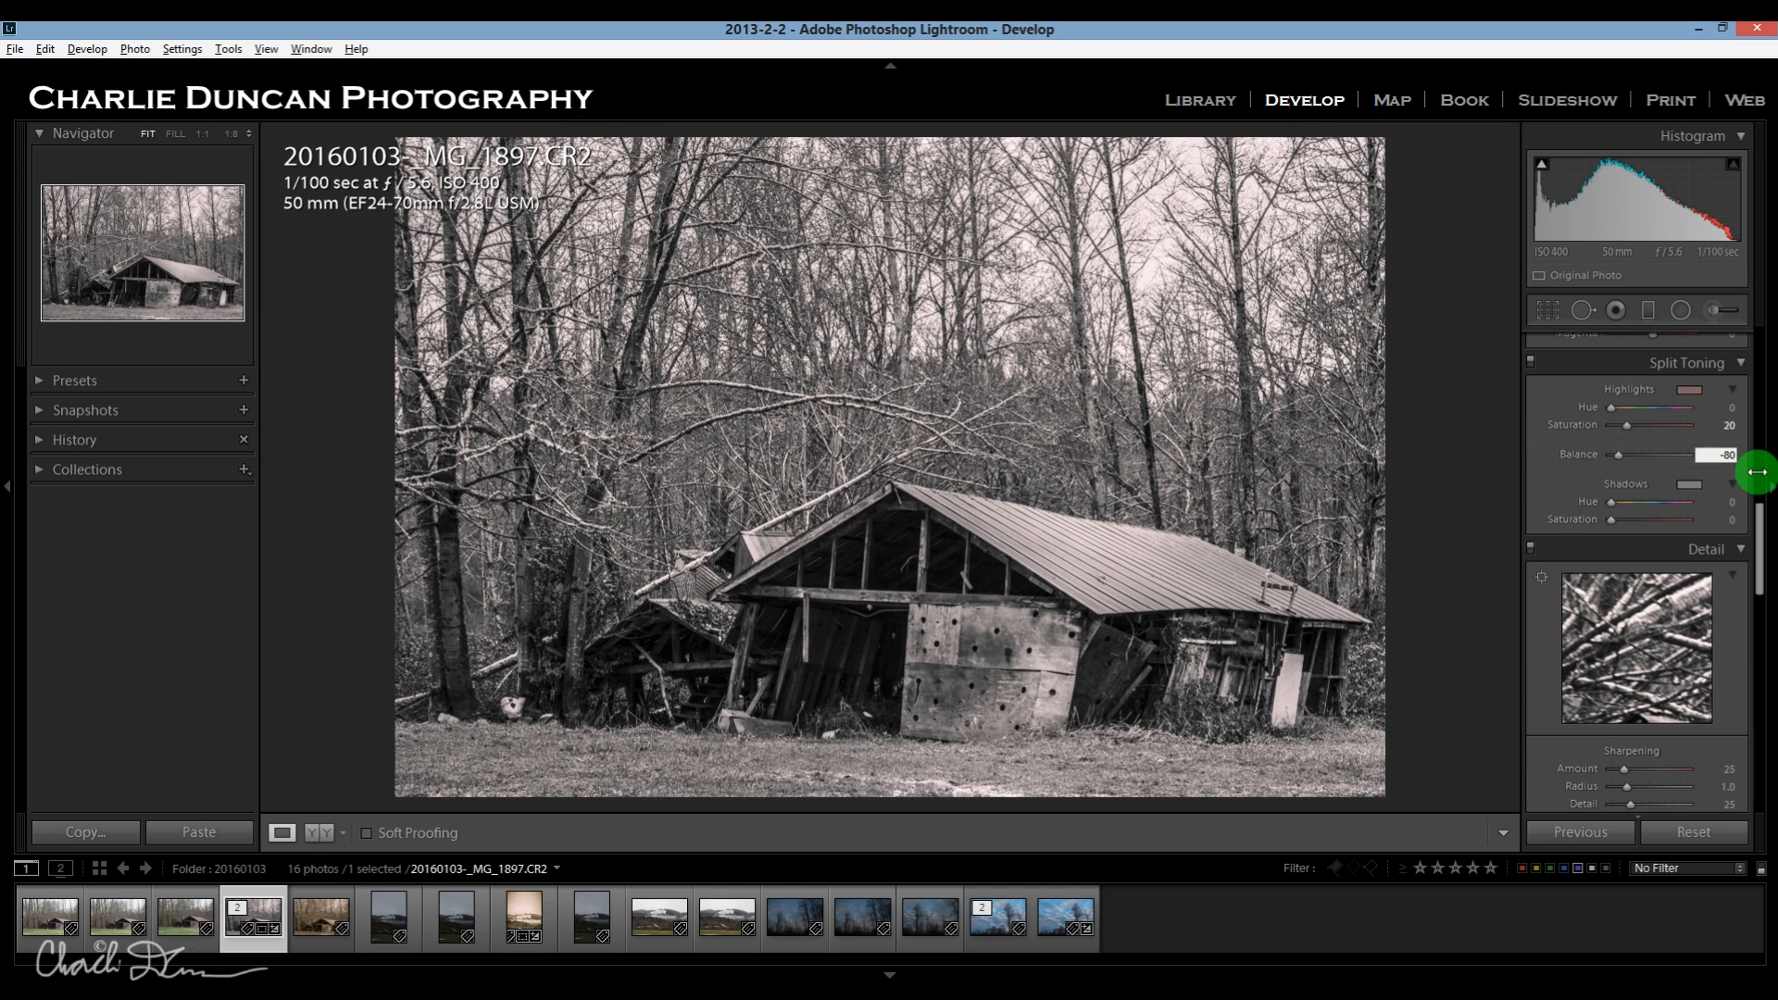
Set the Split Toning Shadows Hue to 50 and Shadows Saturation to 25, following the toning note.
{"action": "key", "text": "alt+Tab"}
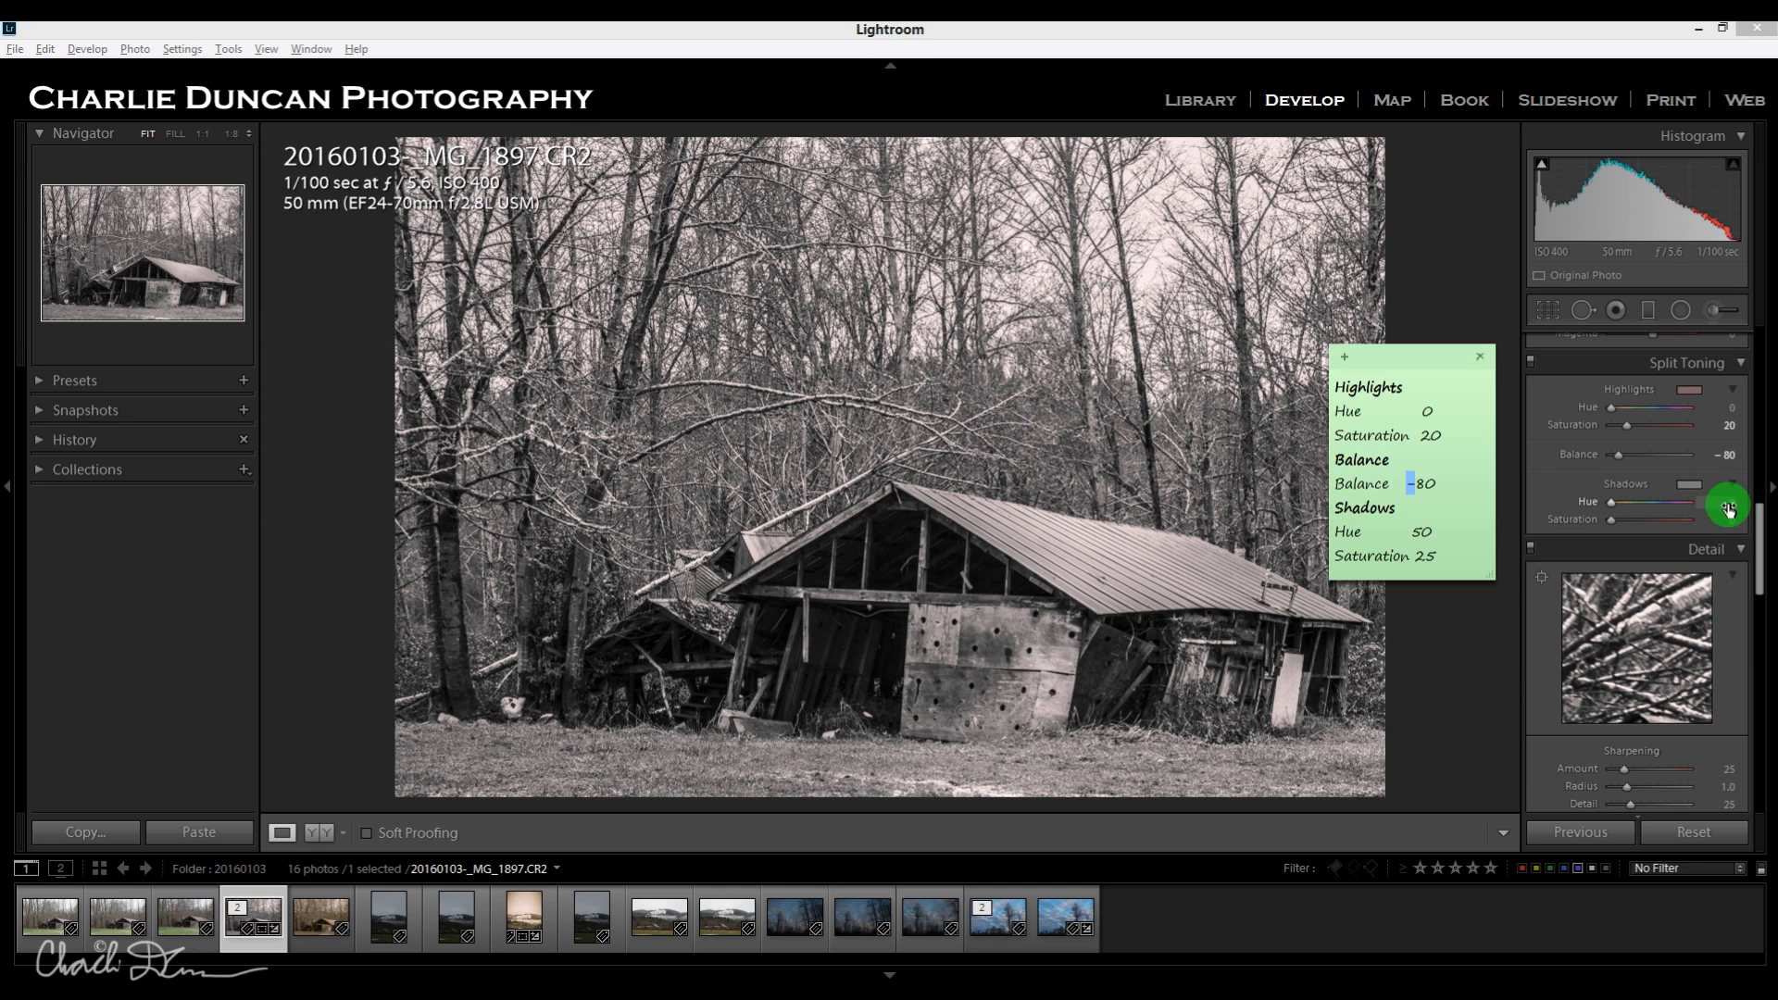
{"action": "left_click", "coordinate": [1728, 508]}
{"action": "key", "text": "alt+Tab"}
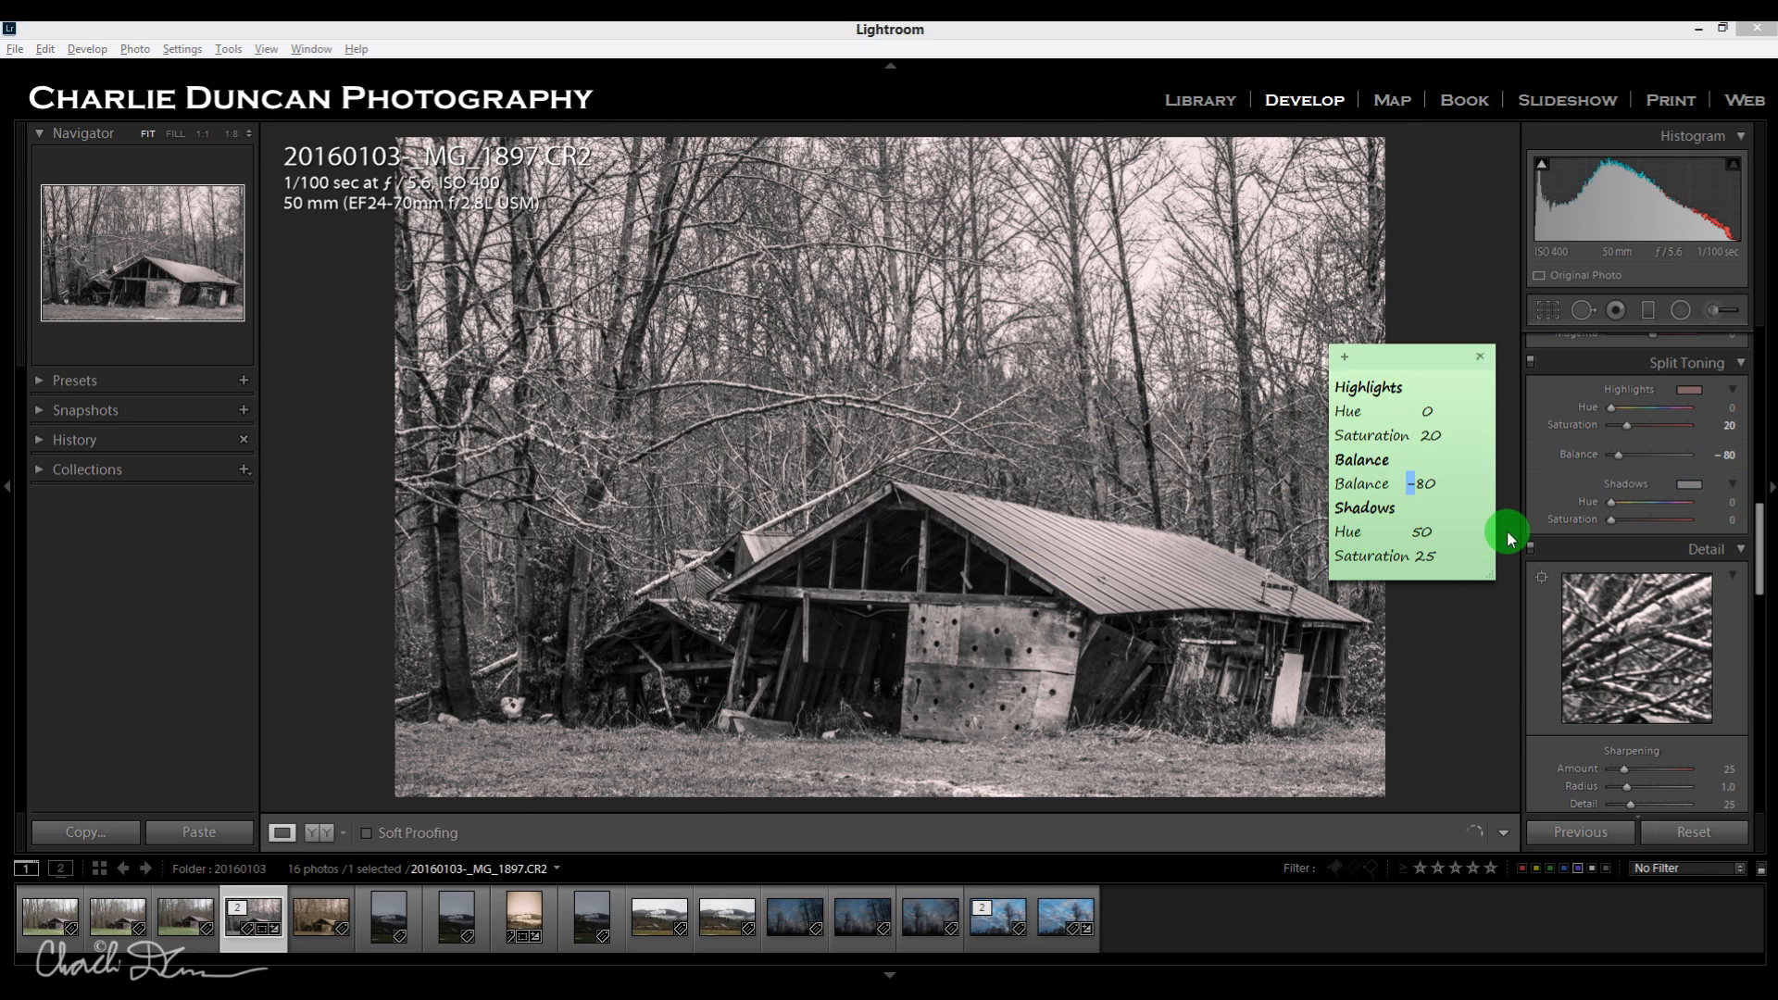
{"action": "left_click", "coordinate": [1716, 504]}
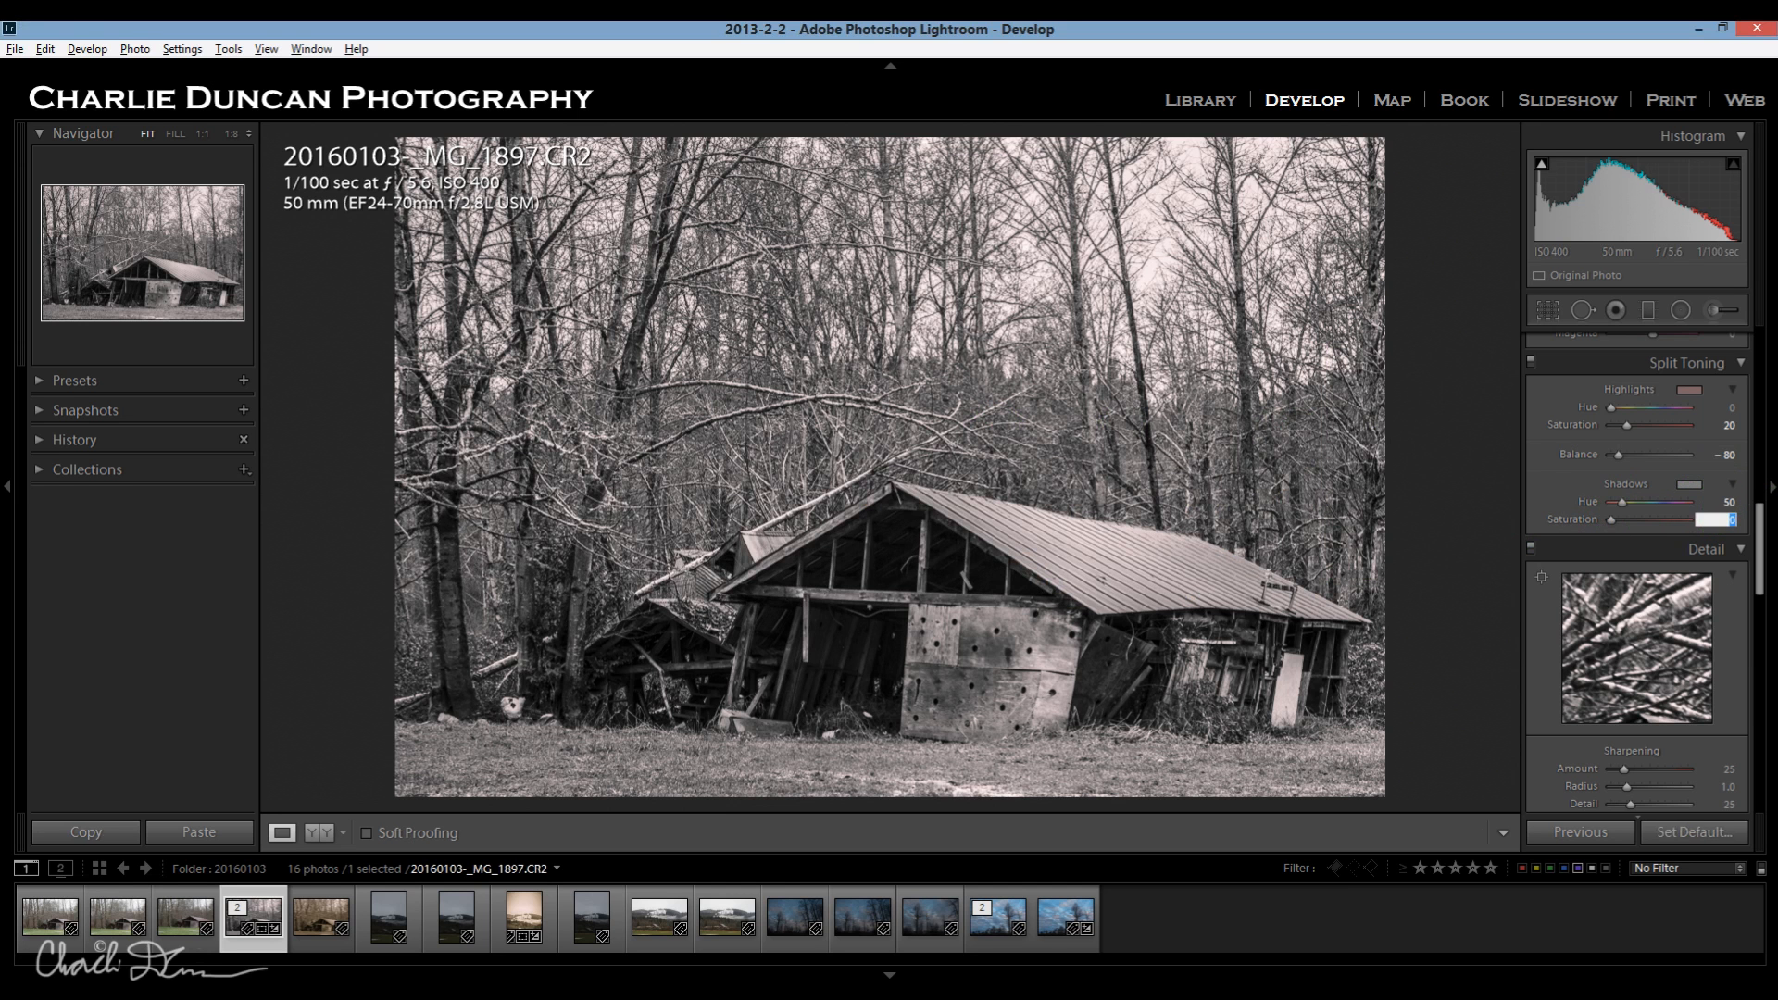
{"action": "key", "text": "alt+Tab"}
{"action": "key", "text": "alt+Tab"}
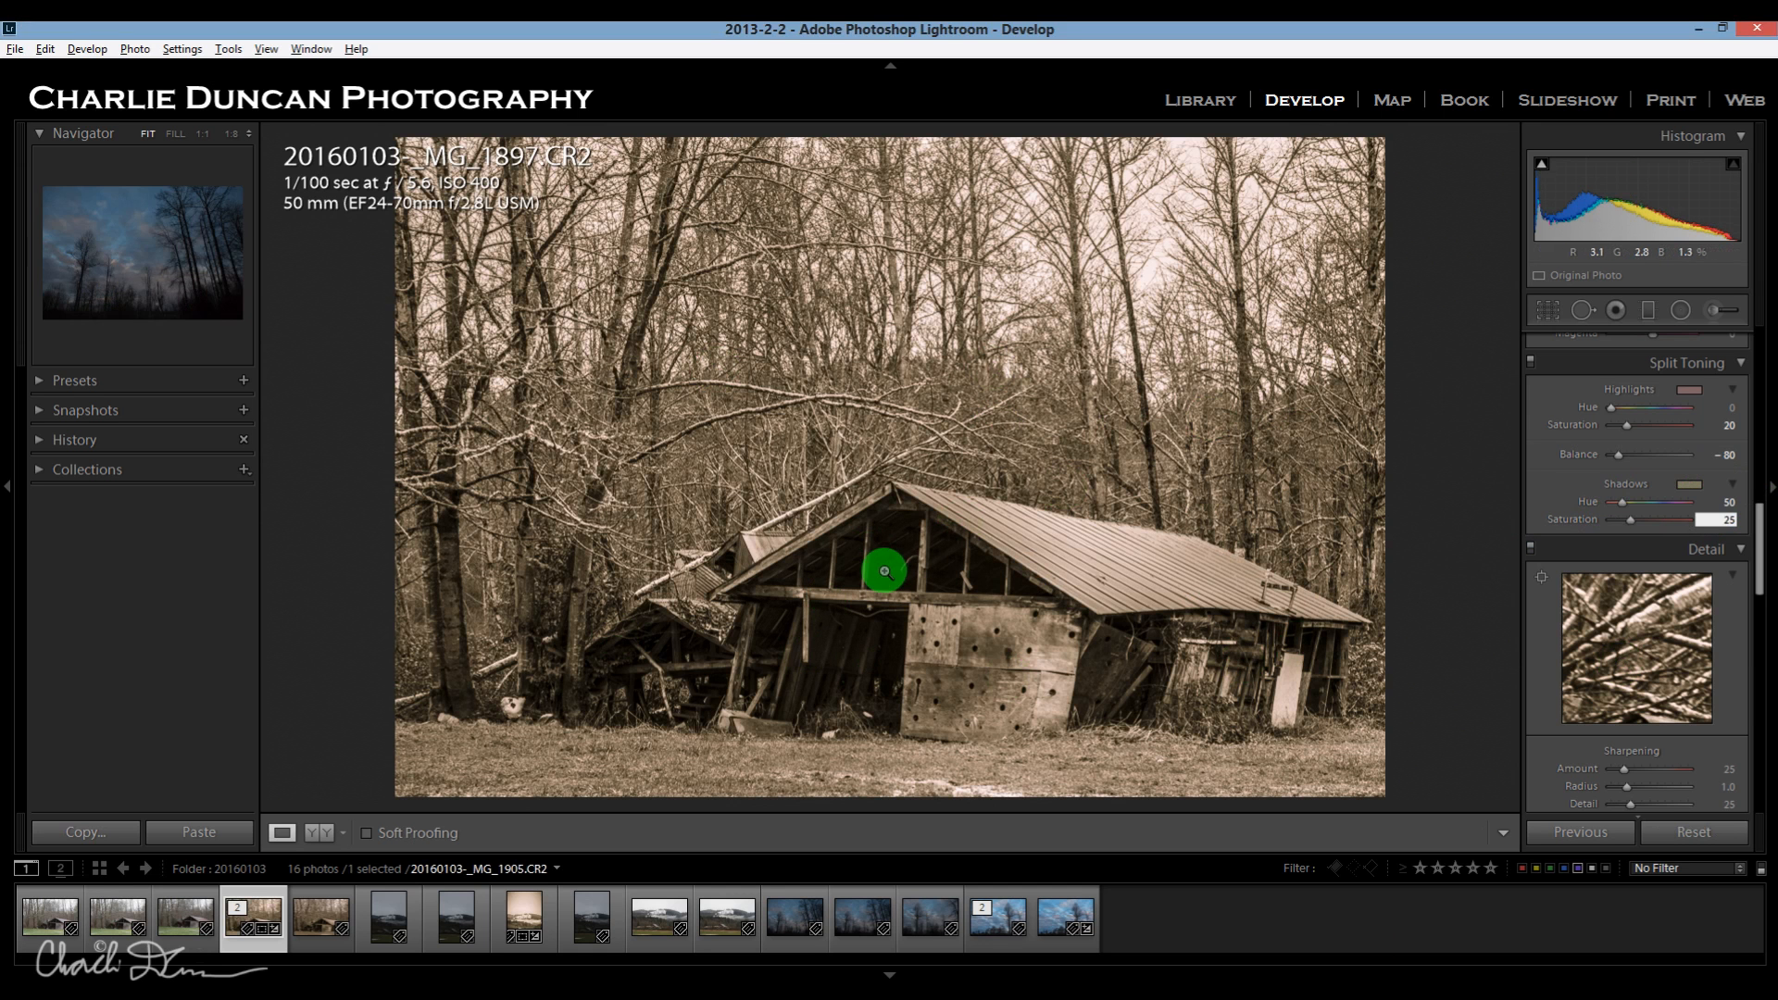
Send the sepia-toned barn photo to Photoshop for editing.
{"action": "right_click", "coordinate": [1091, 400]}
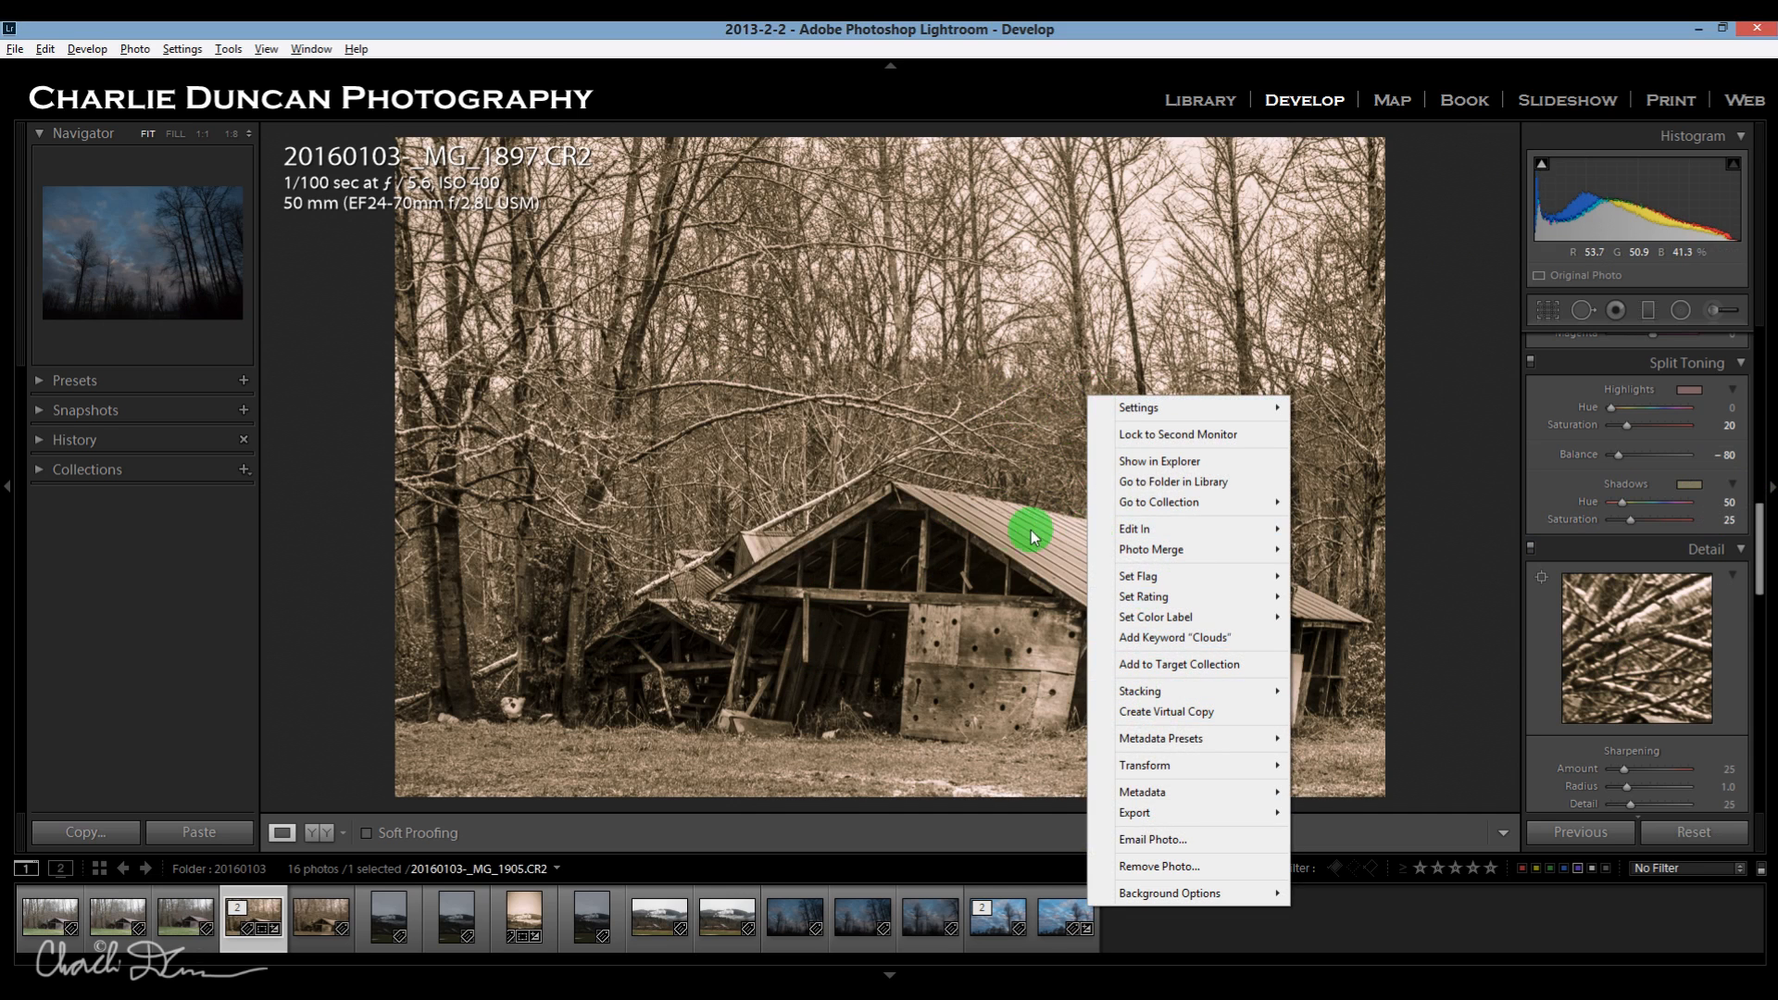
{"action": "left_click", "coordinate": [991, 537]}
{"action": "left_click", "coordinate": [974, 532]}
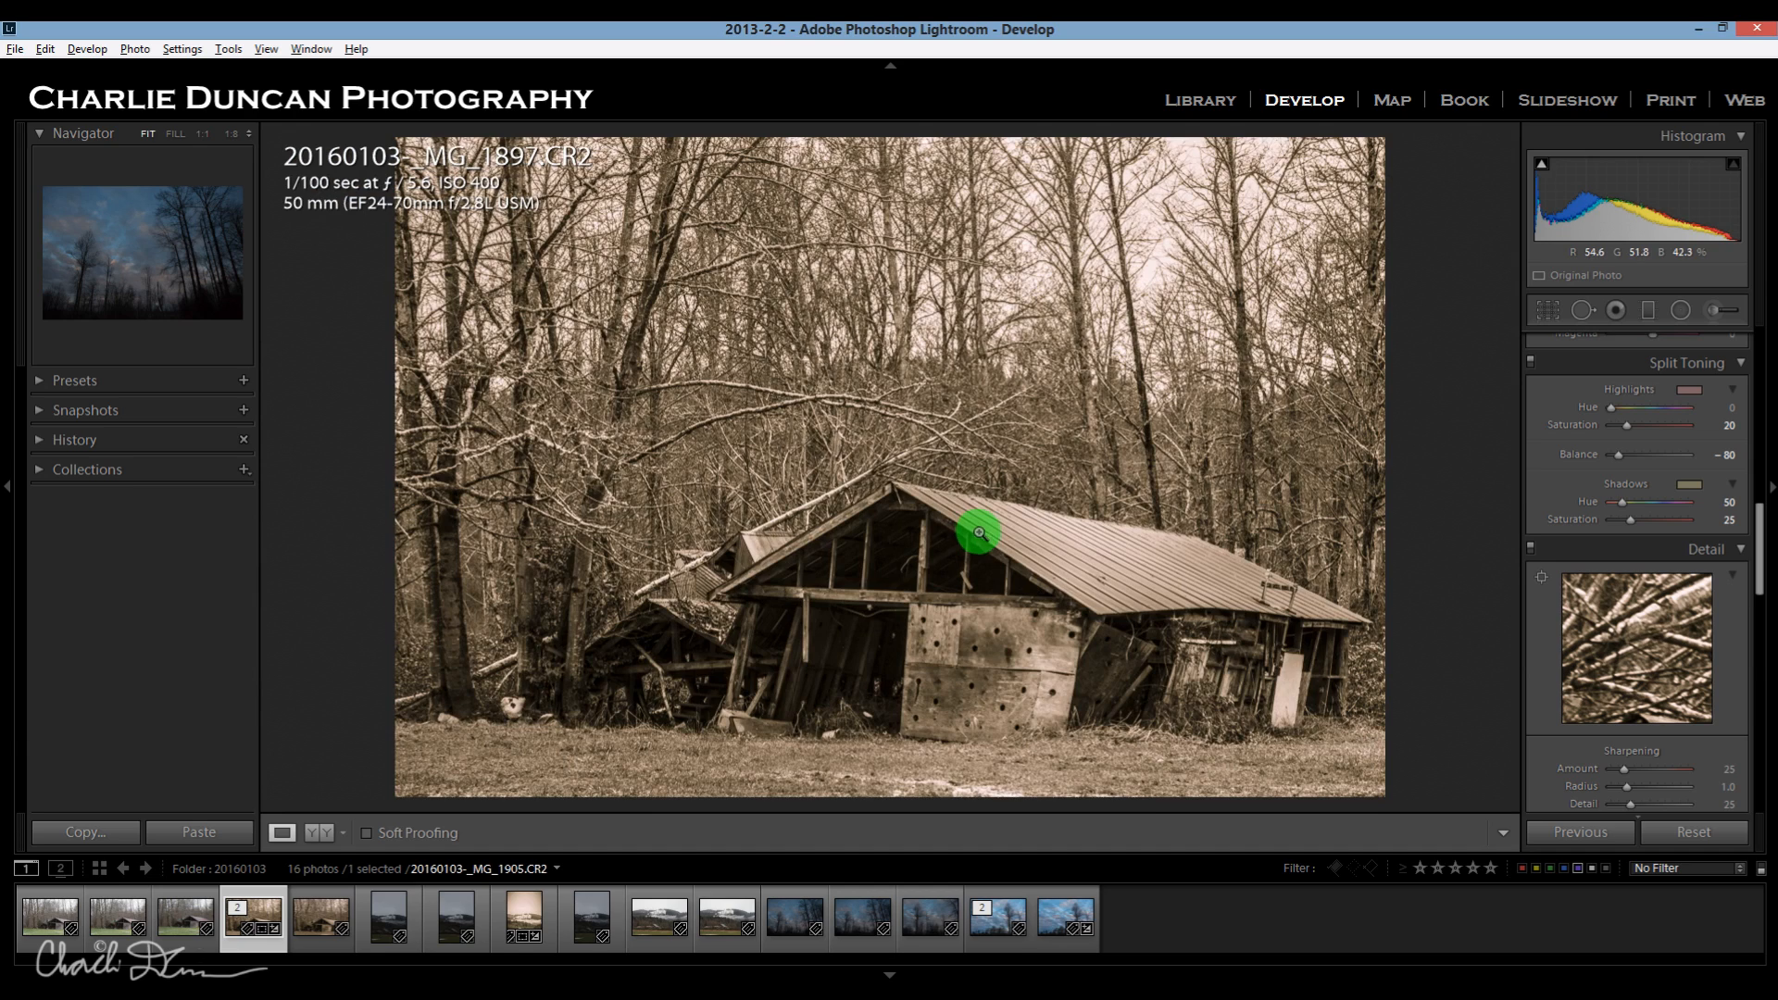
{"action": "key", "text": "ctrl+e"}
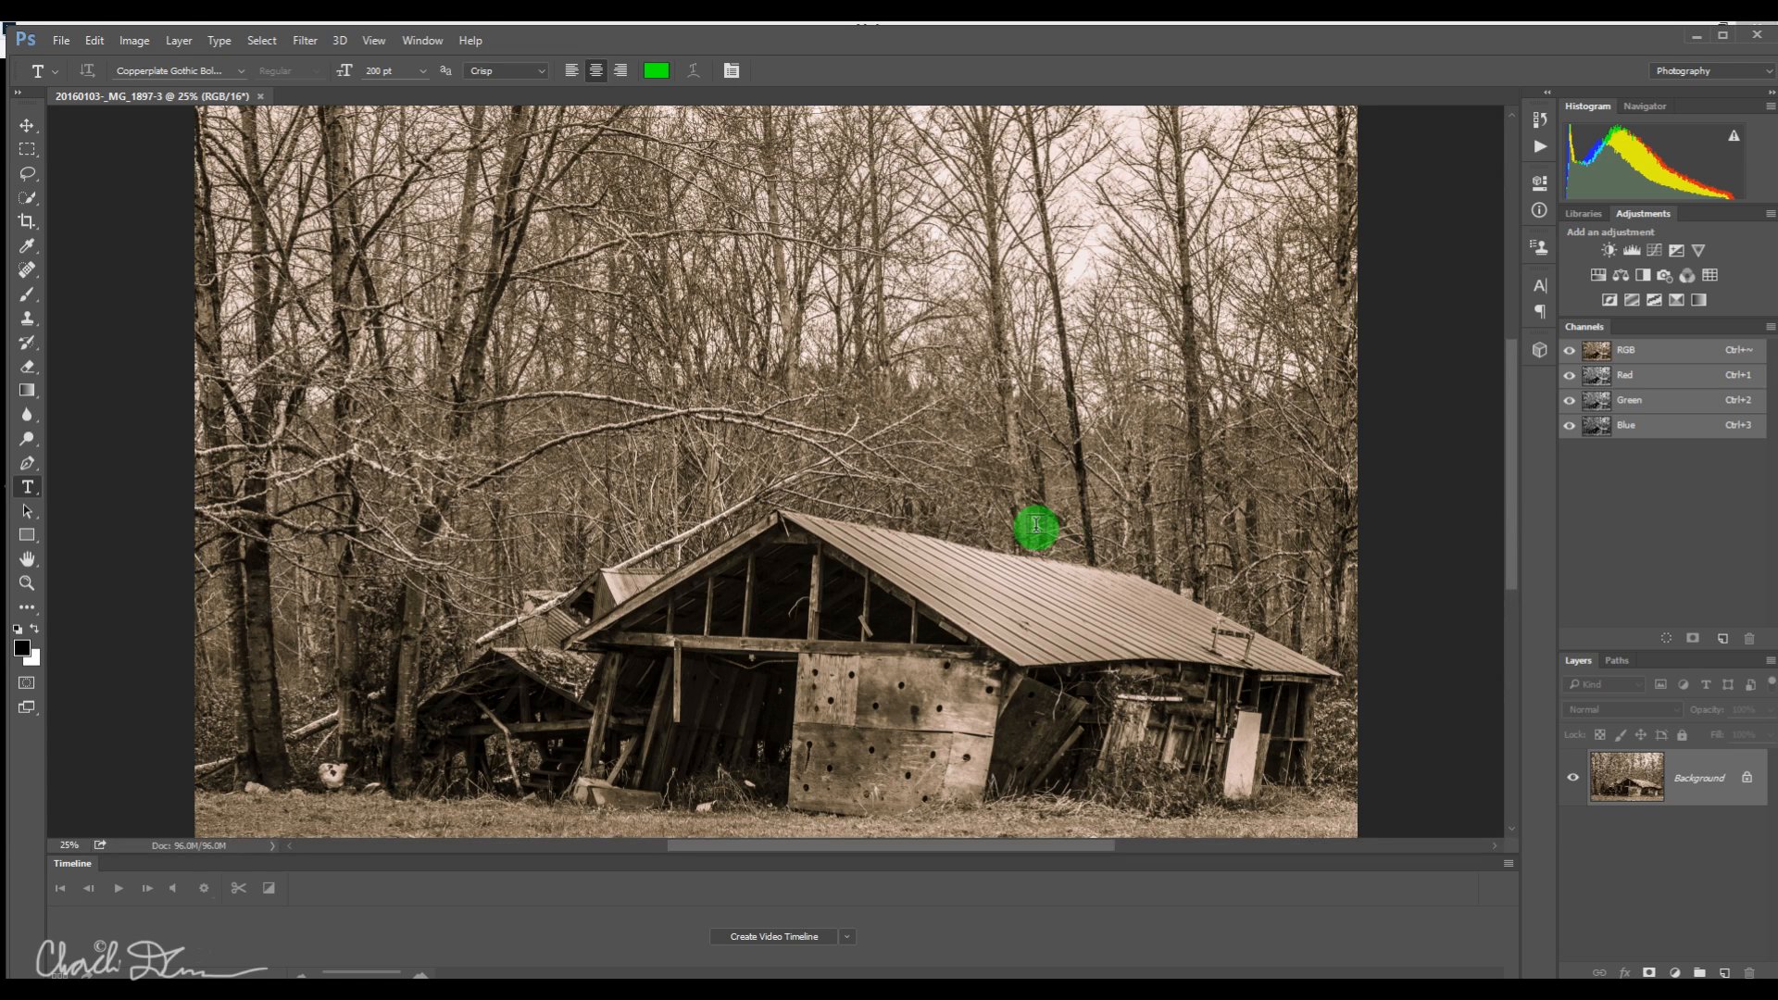
Apply the Oil Paint filter to the barn image with Stylization 7.9 and Cleanliness 5.9.
{"action": "left_click", "coordinate": [305, 40]}
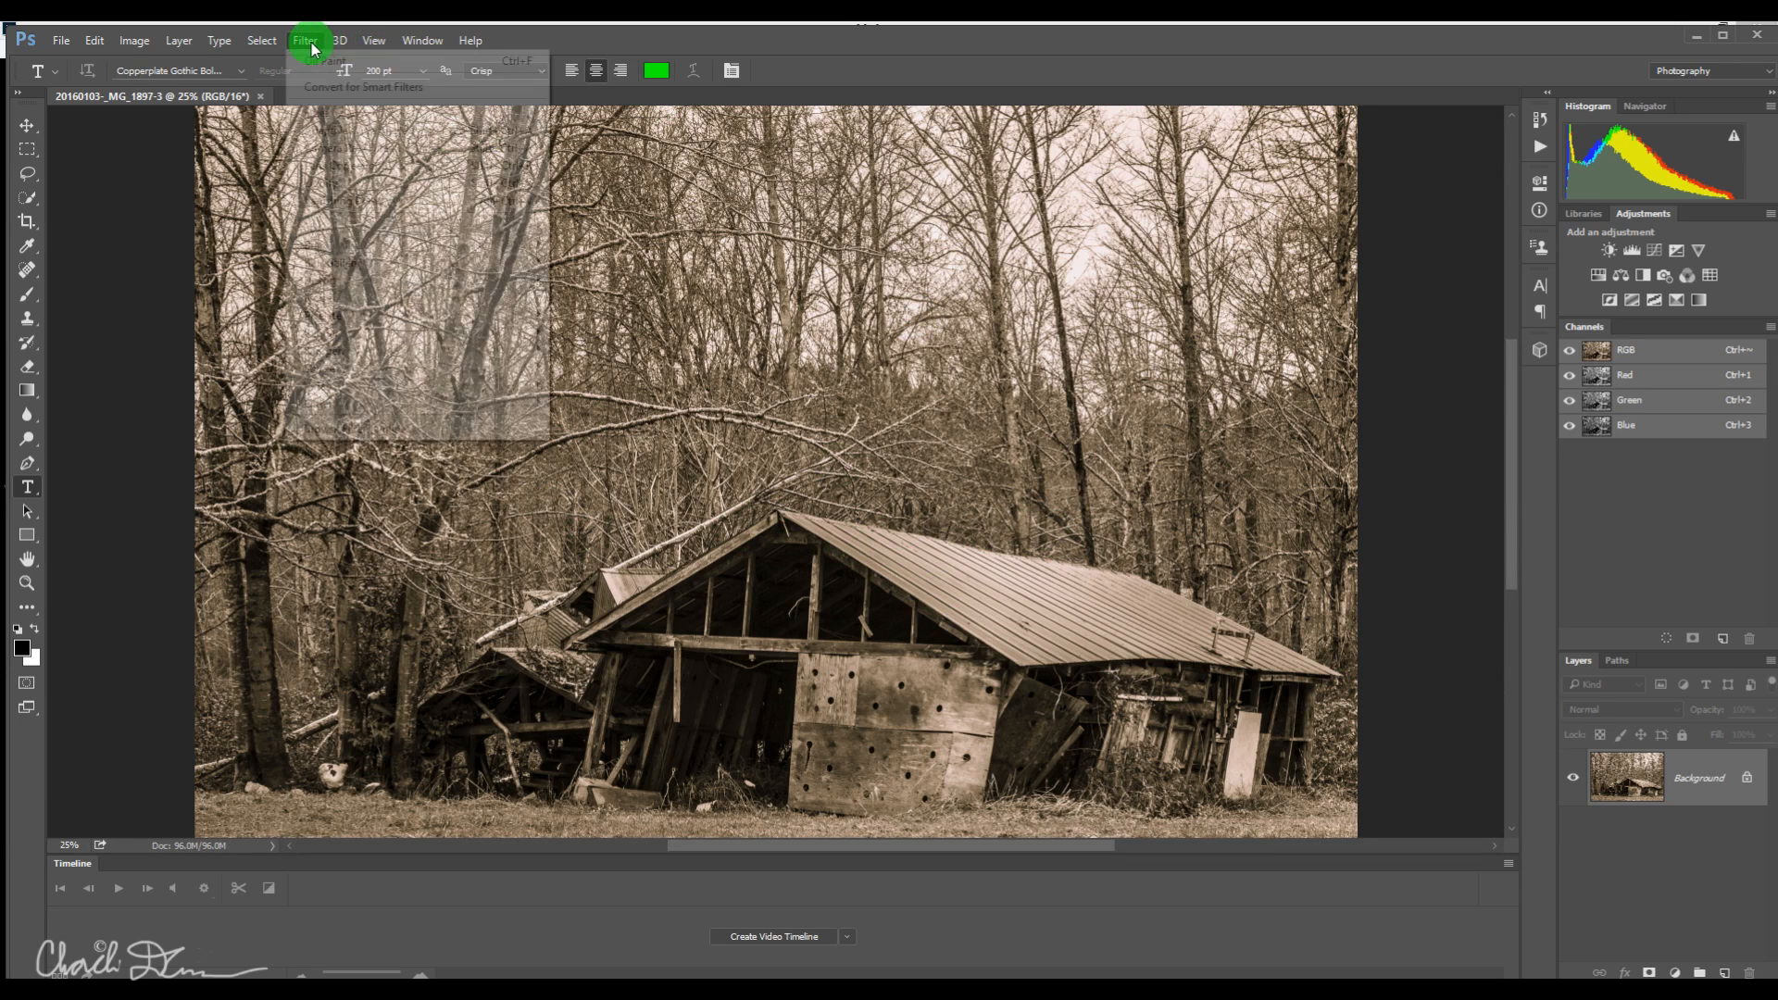
{"action": "mouse_move", "coordinate": [358, 374]}
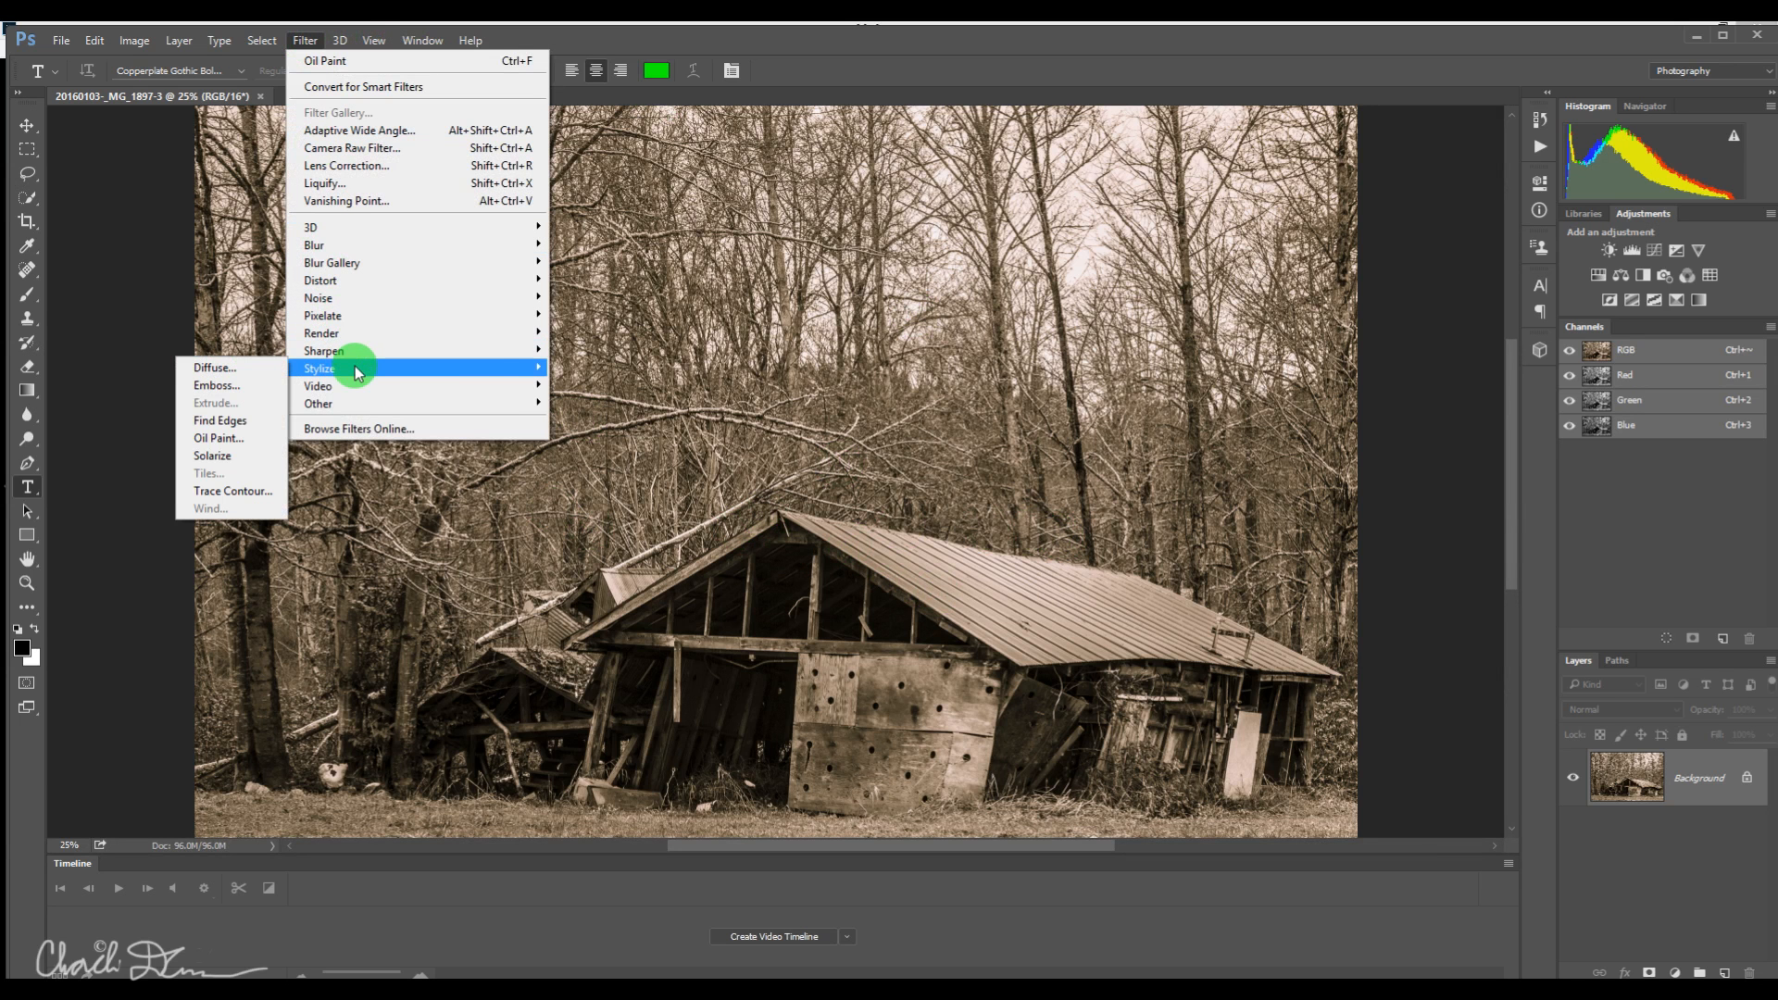
{"action": "left_click", "coordinate": [222, 444]}
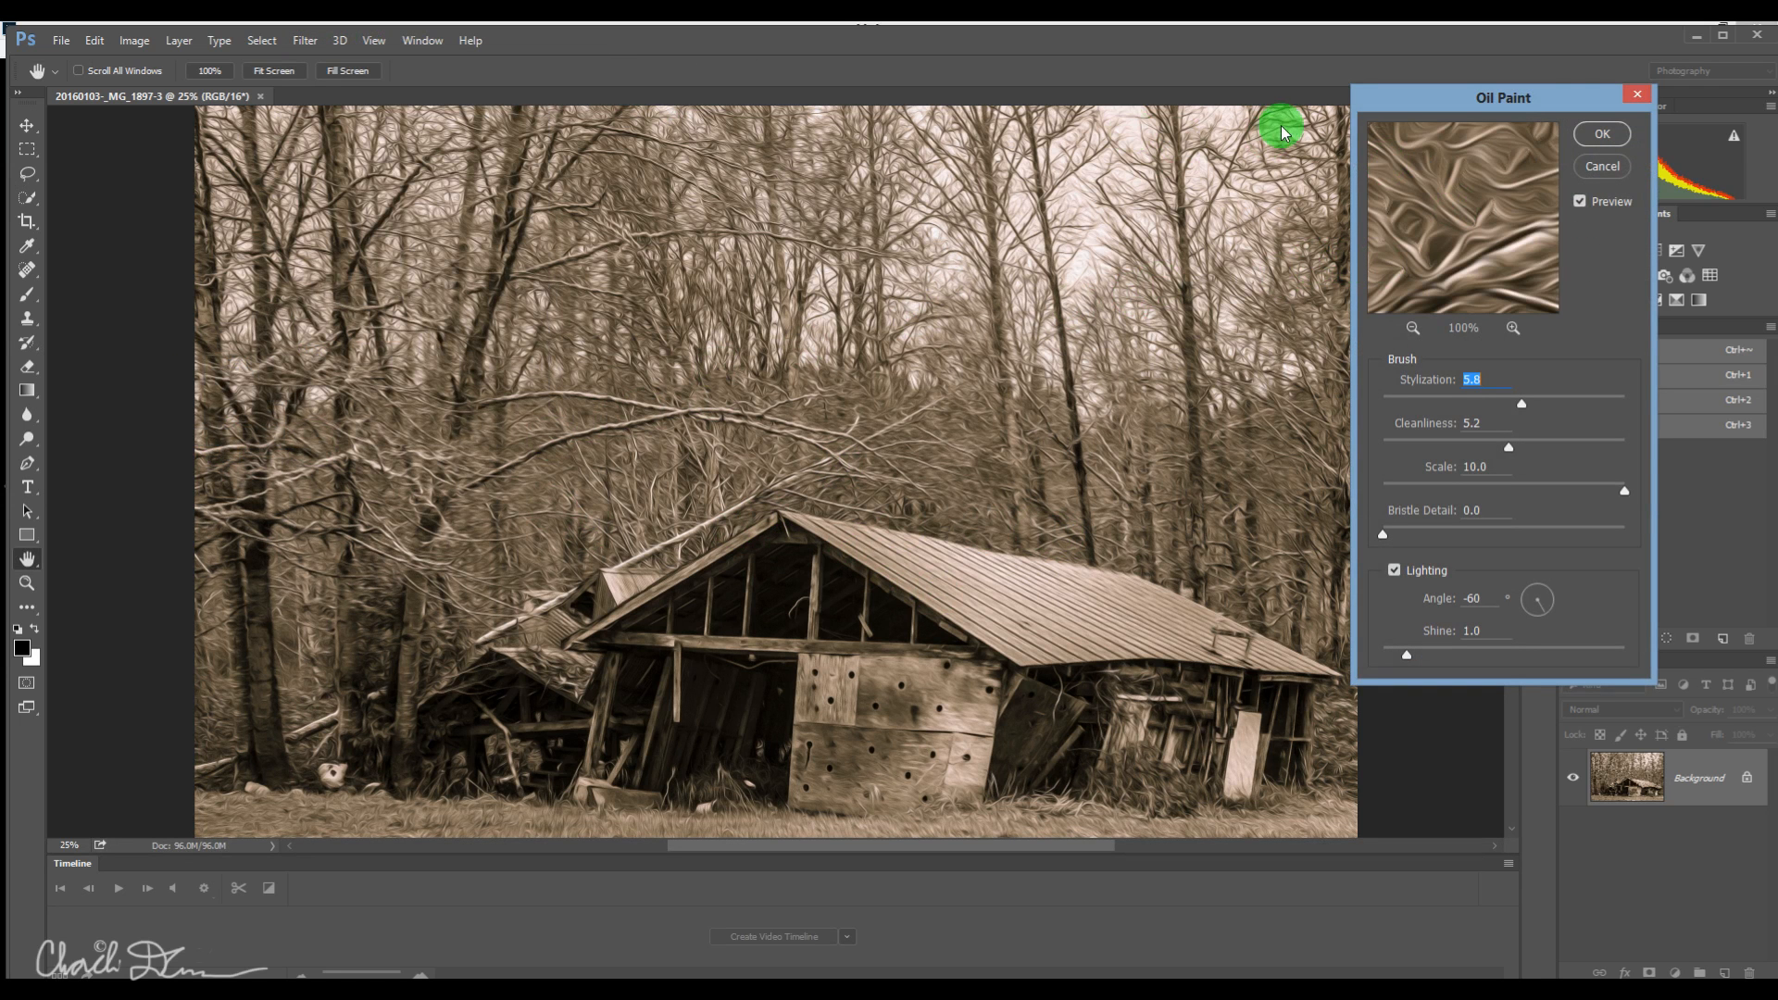
{"action": "left_click_drag", "start_coordinate": [1530, 99], "coordinate": [1564, 115]}
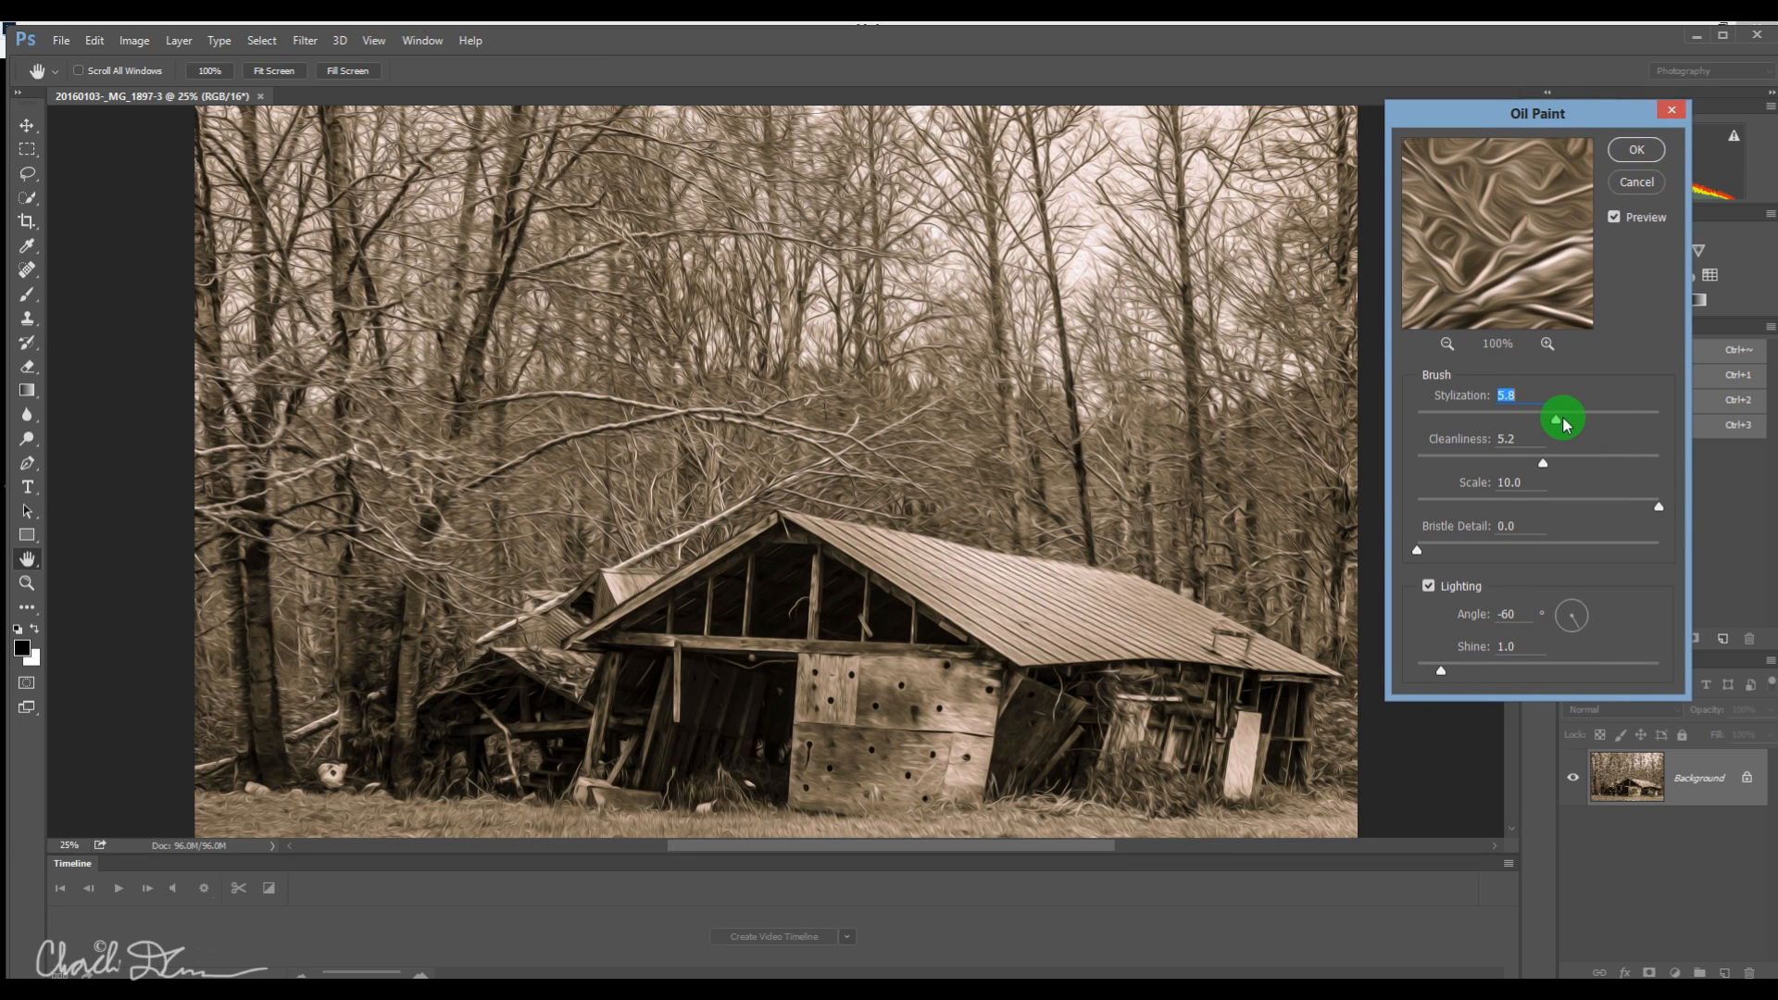
{"action": "left_click_drag", "start_coordinate": [1558, 423], "coordinate": [1610, 424]}
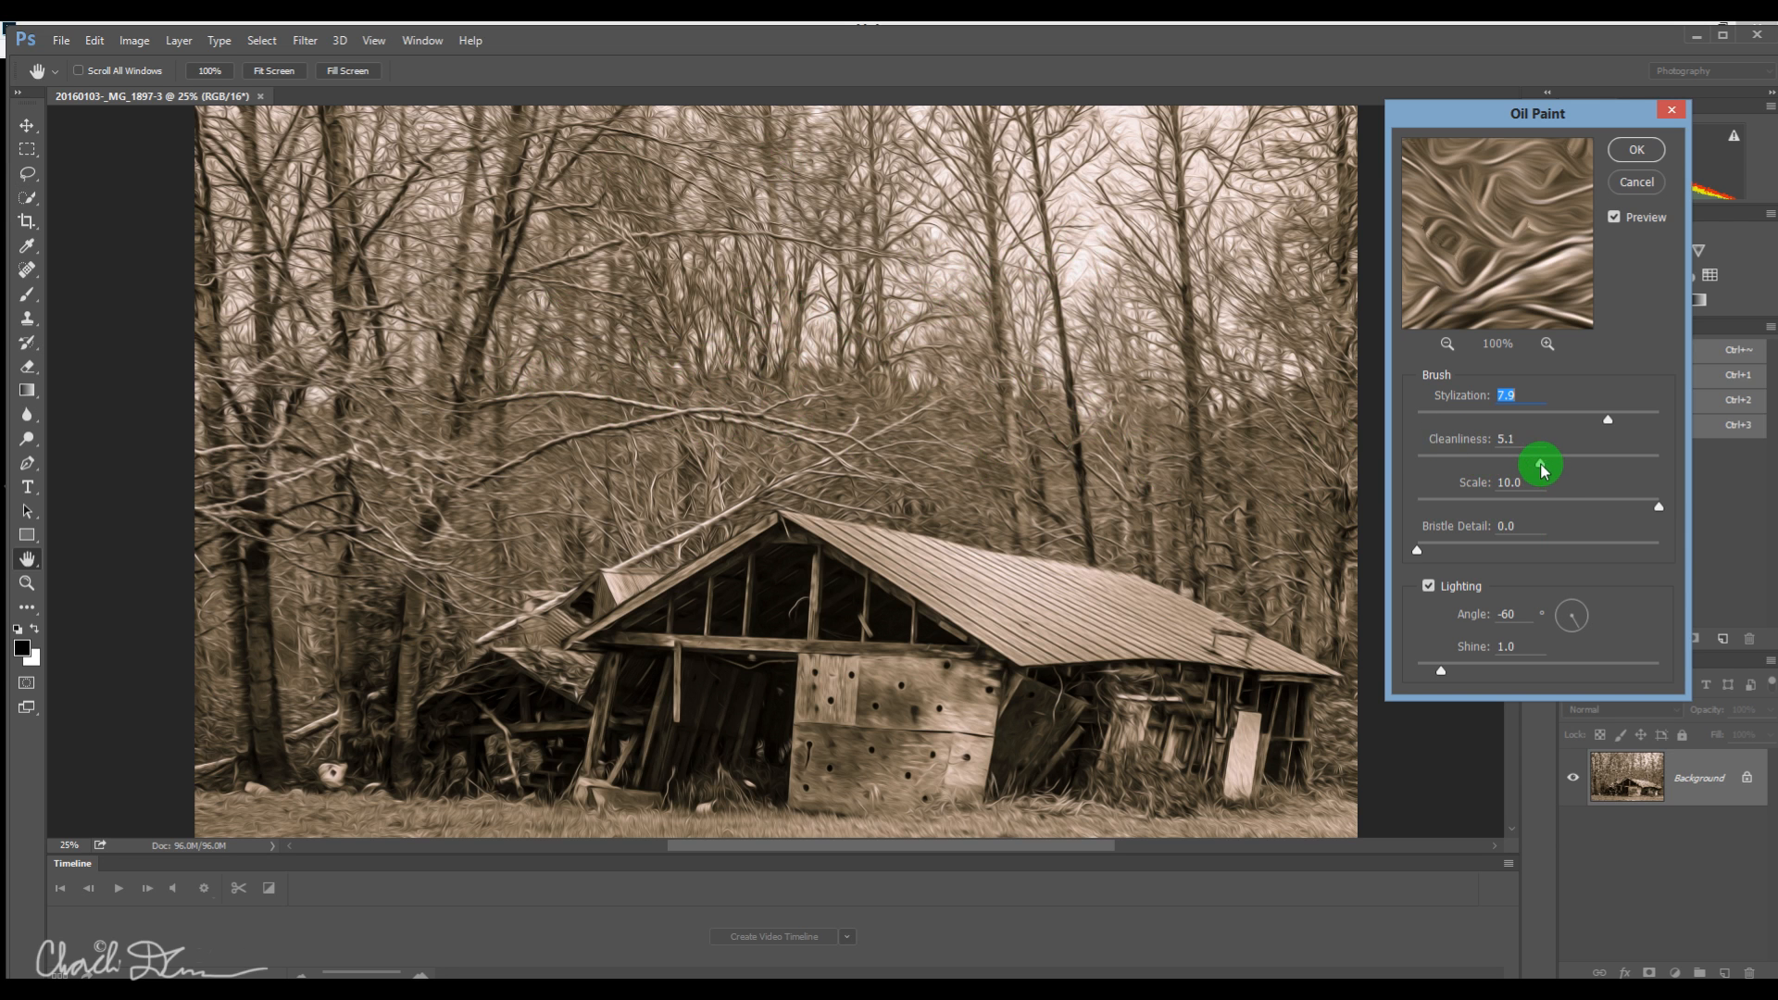
{"action": "left_click_drag", "start_coordinate": [1543, 469], "coordinate": [1497, 466]}
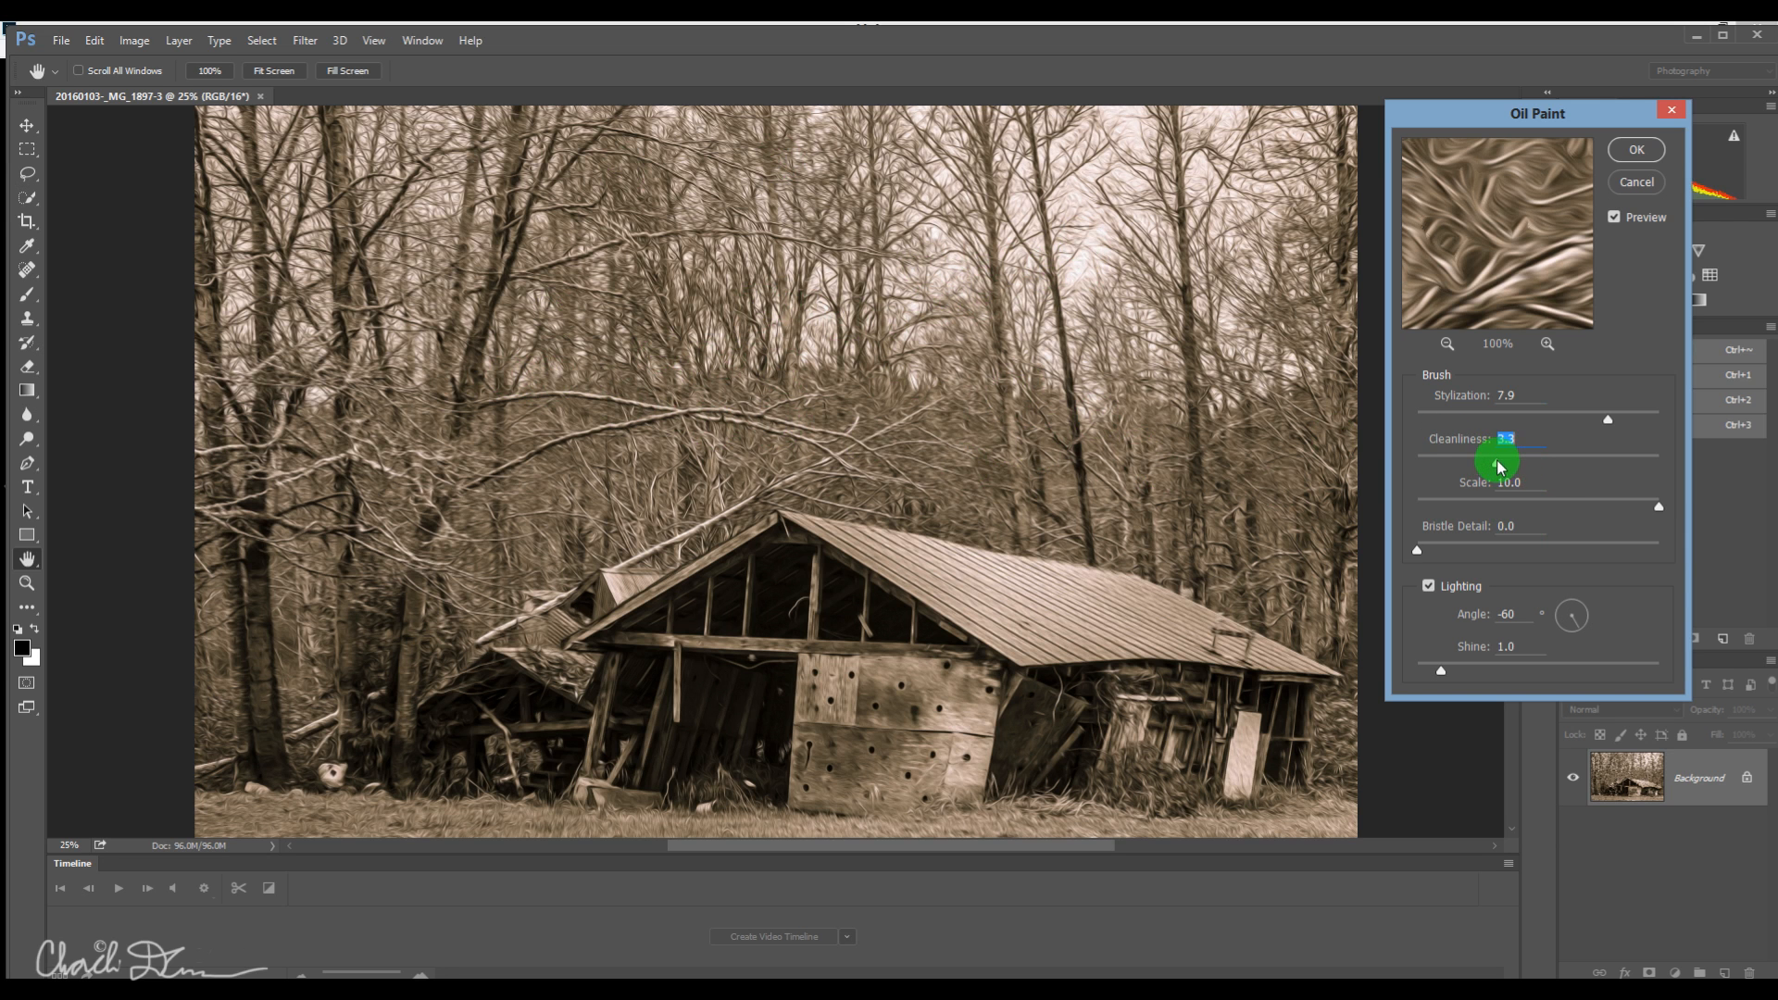
{"action": "left_click_drag", "start_coordinate": [1501, 463], "coordinate": [1562, 467]}
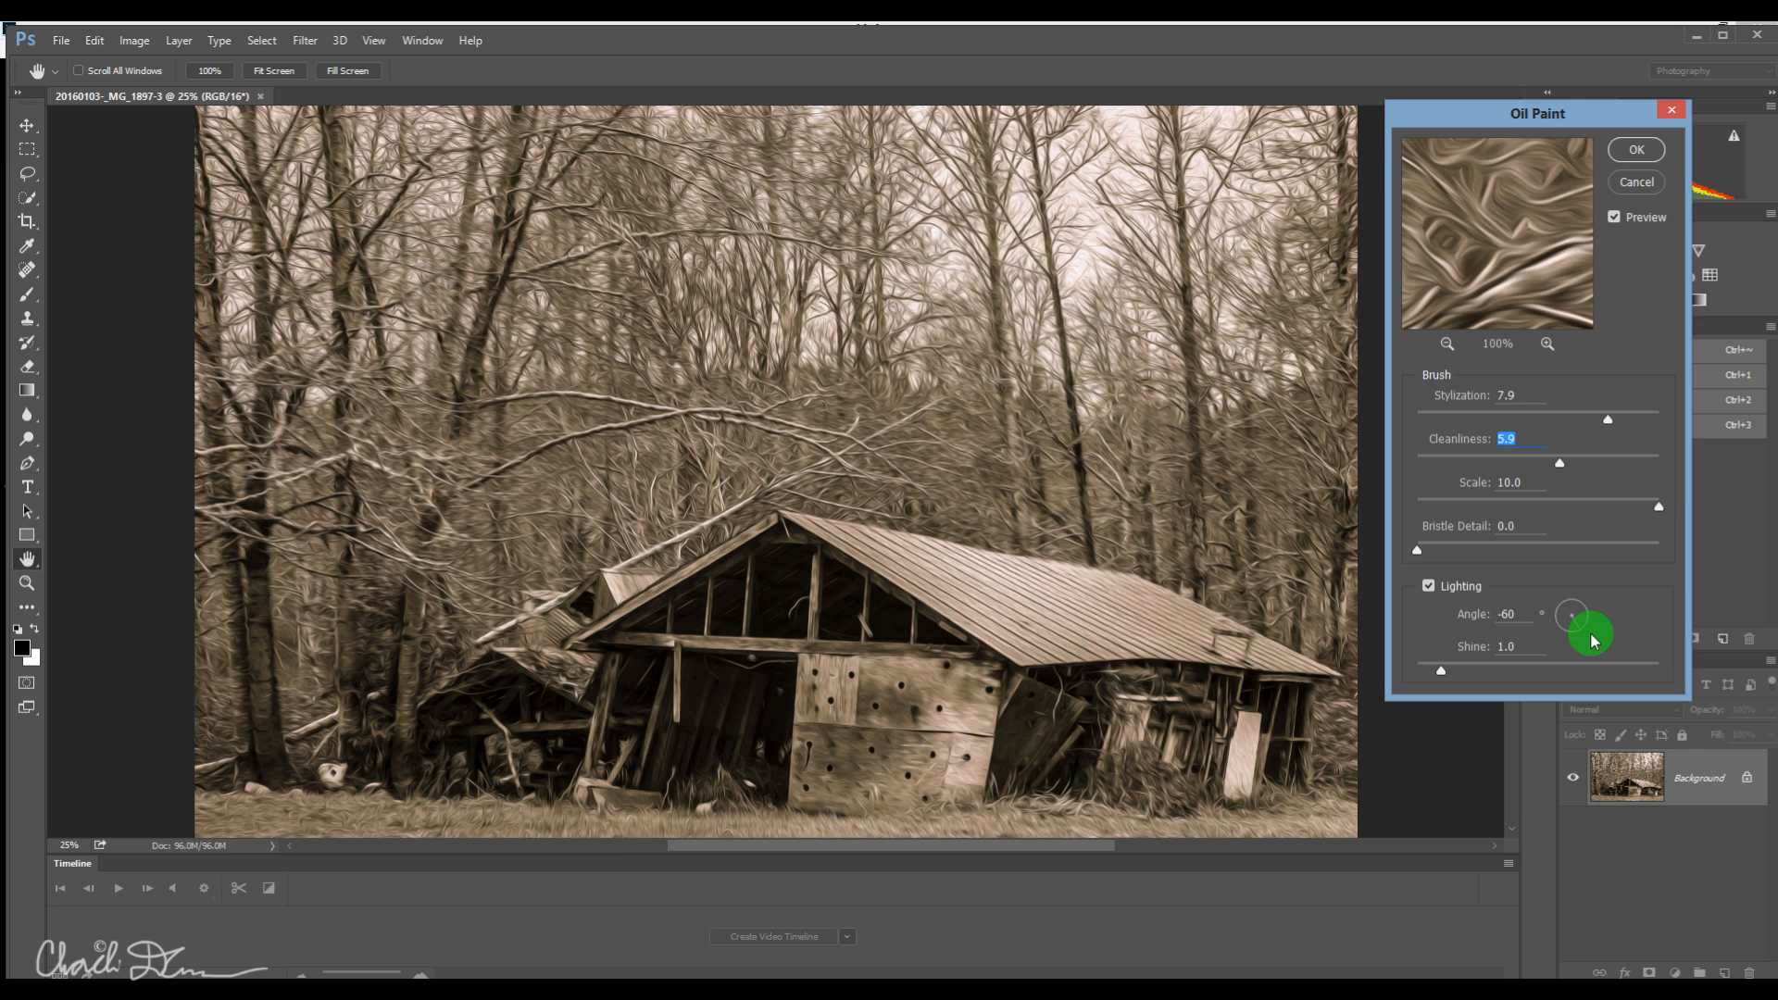
{"action": "left_click", "coordinate": [1635, 151]}
{"action": "key", "text": "t"}
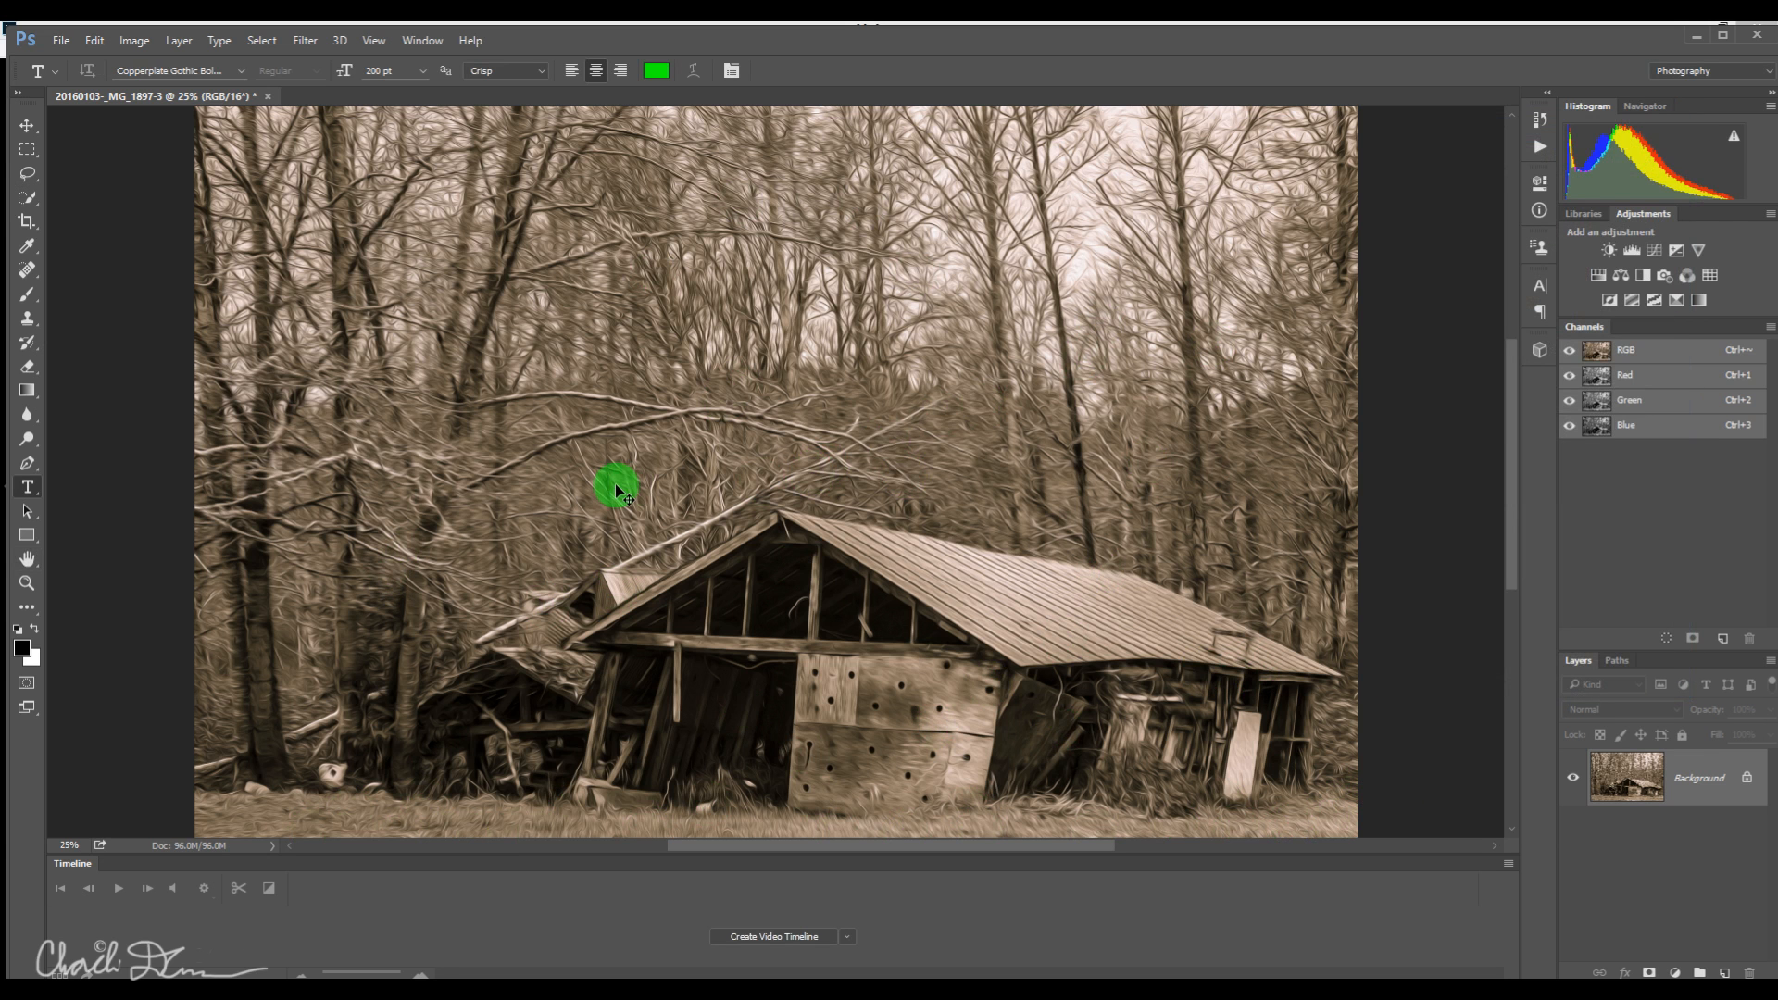
Close the oil-painted image, saving its changes, and switch back to Lightroom.
{"action": "key", "text": "ctrl+w"}
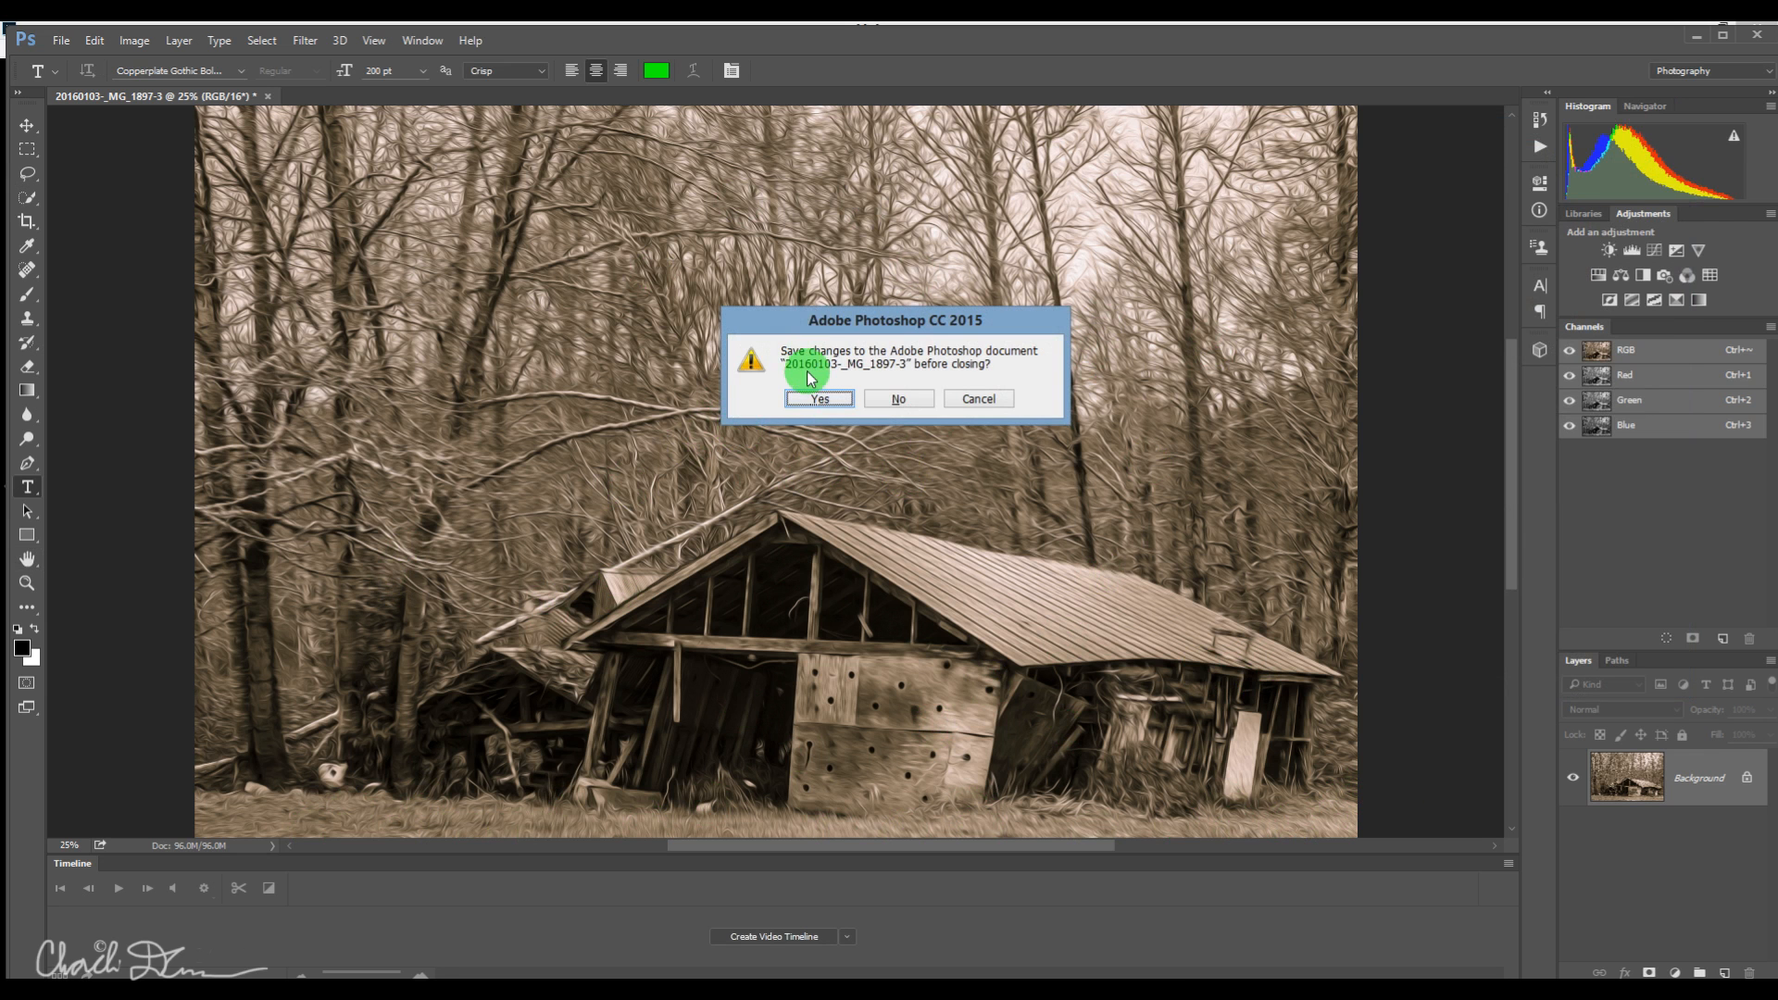
{"action": "left_click", "coordinate": [815, 399]}
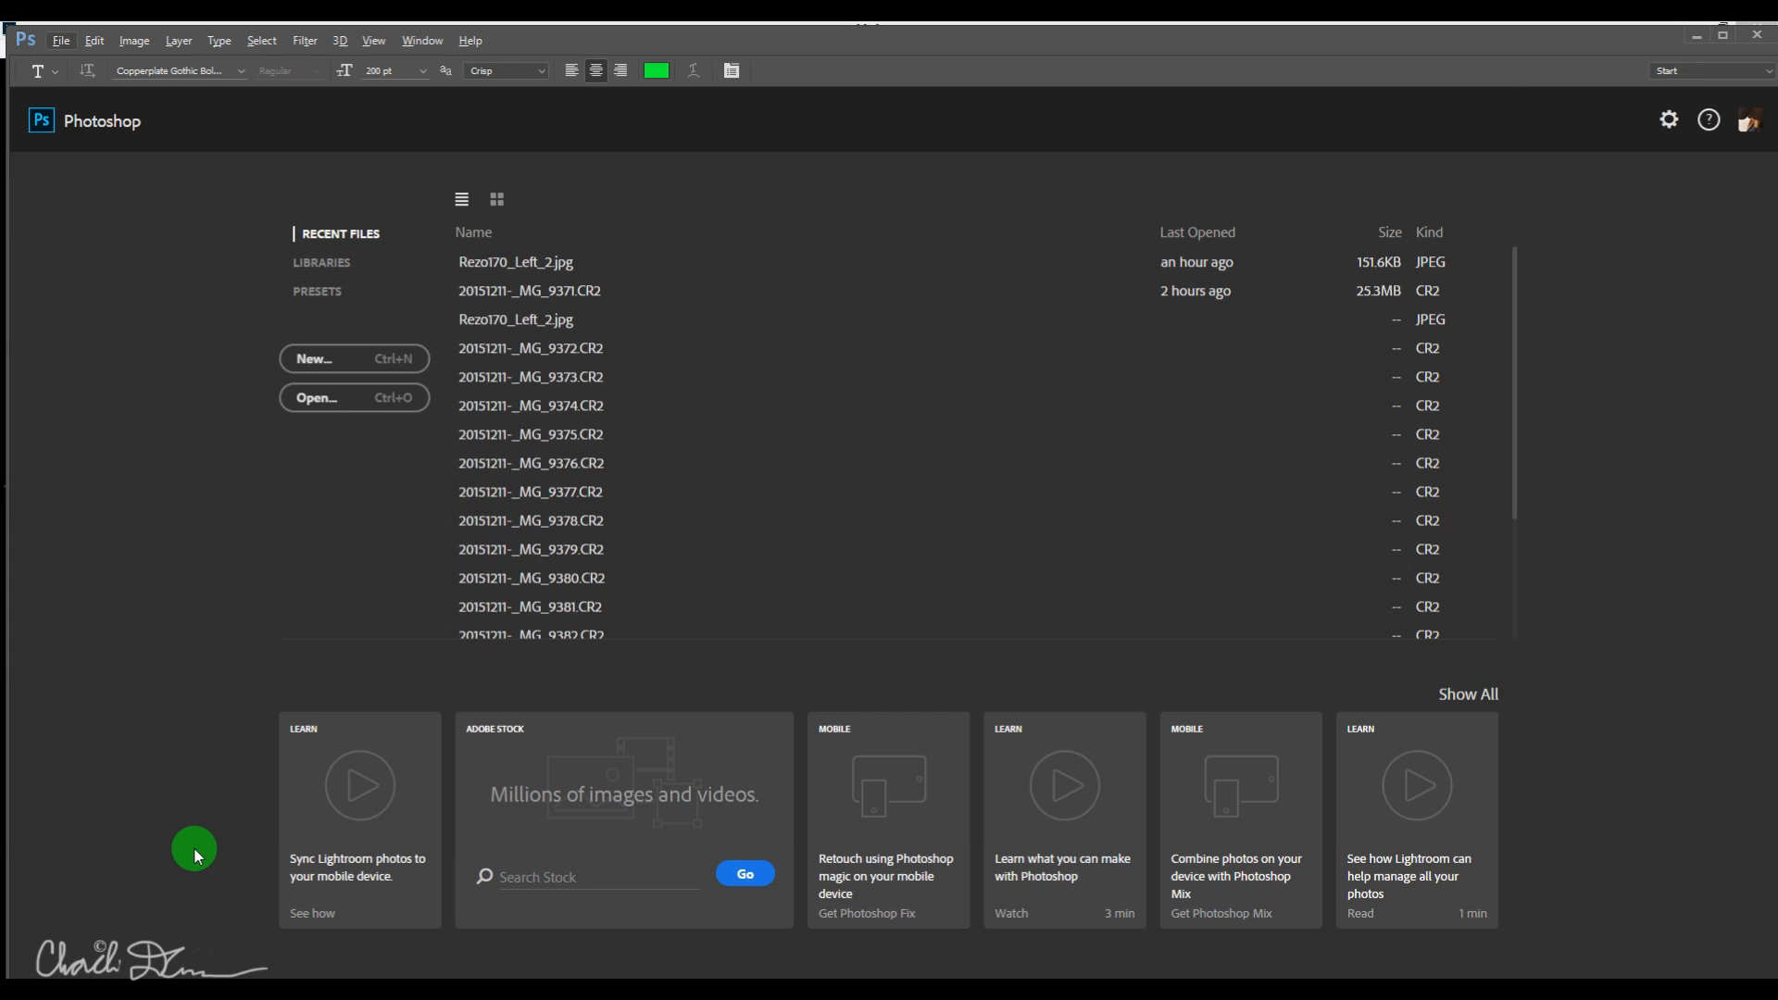
{"action": "left_click", "coordinate": [164, 991]}
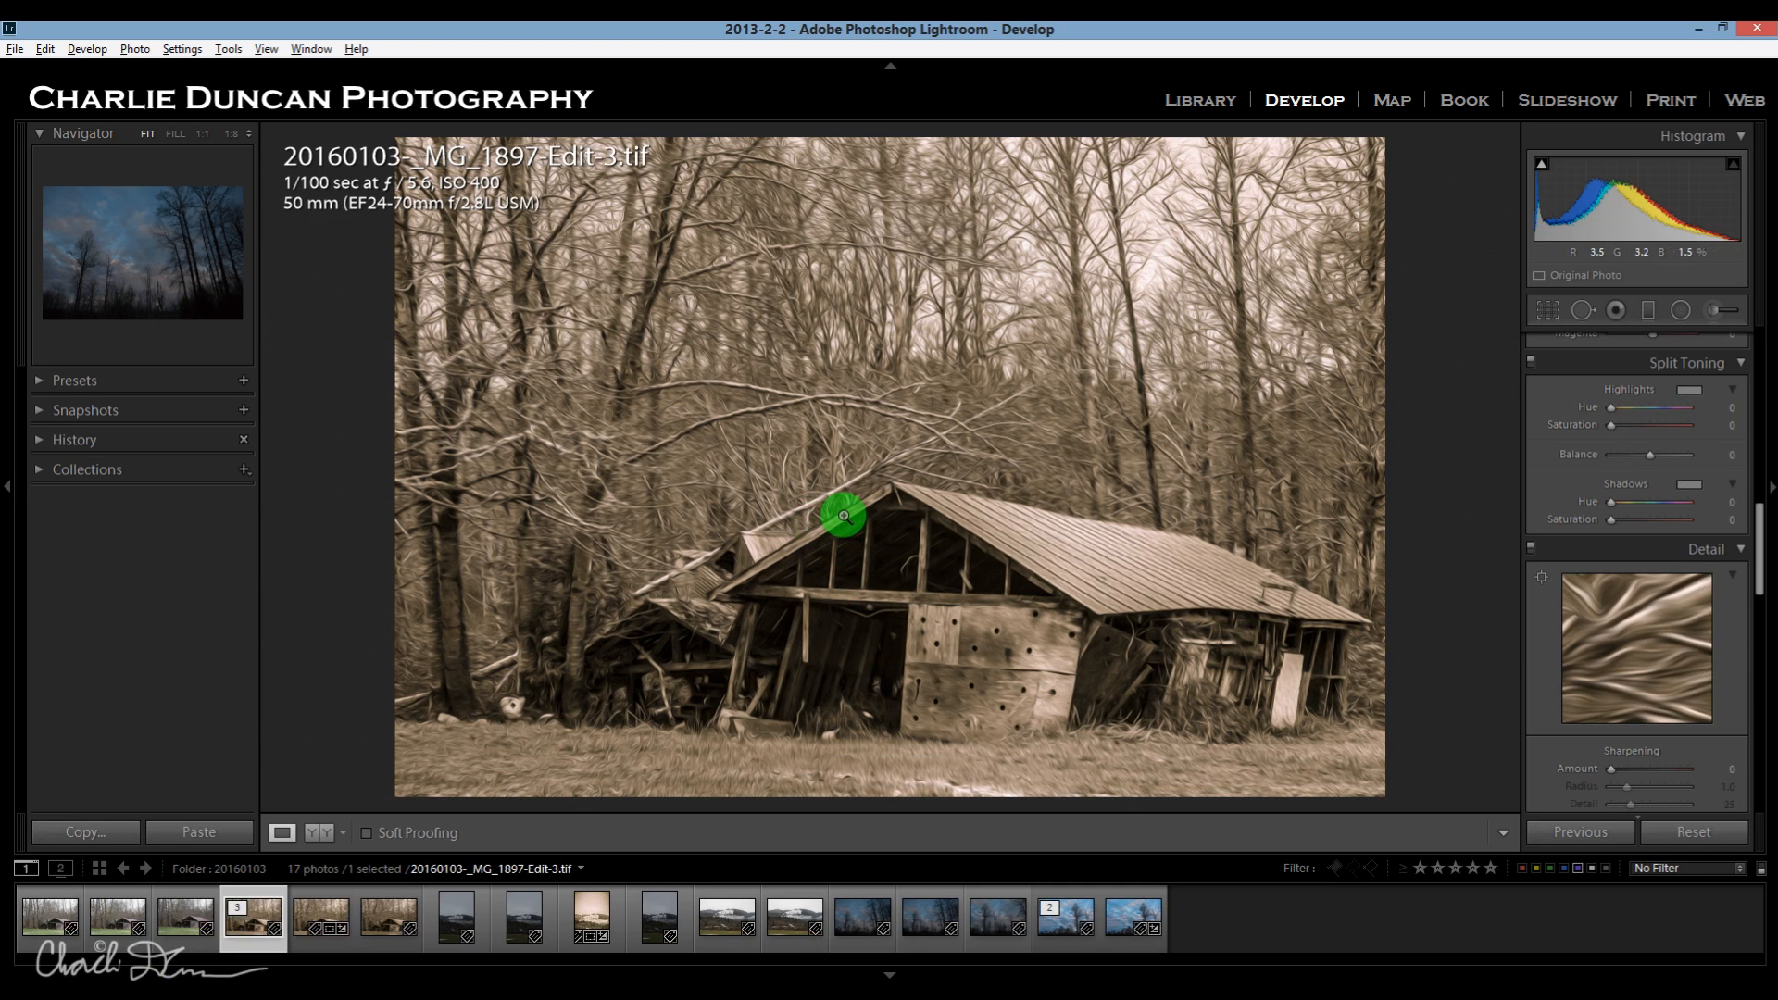
View the oil-painted barn image in Lights Out mode and bring up the unedited colour photo _MG_1896.CR2 for comparison.
{"action": "key", "text": "l"}
{"action": "key", "text": "l"}
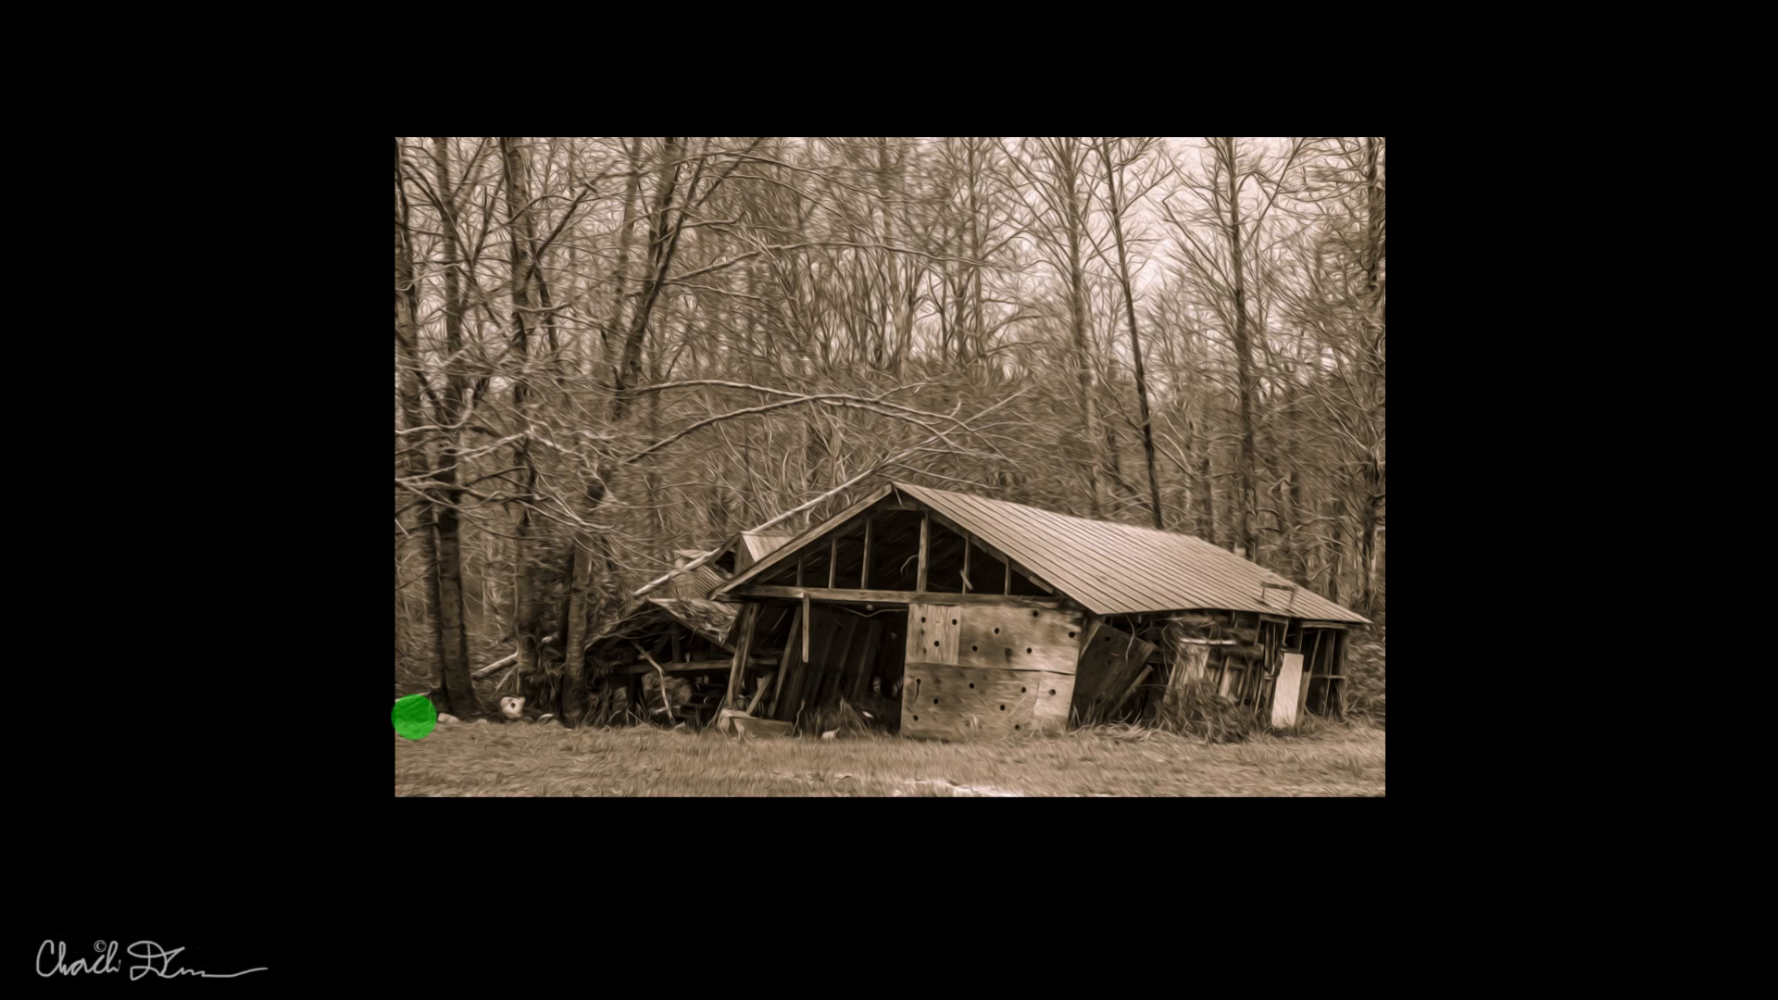
{"action": "key", "text": "l"}
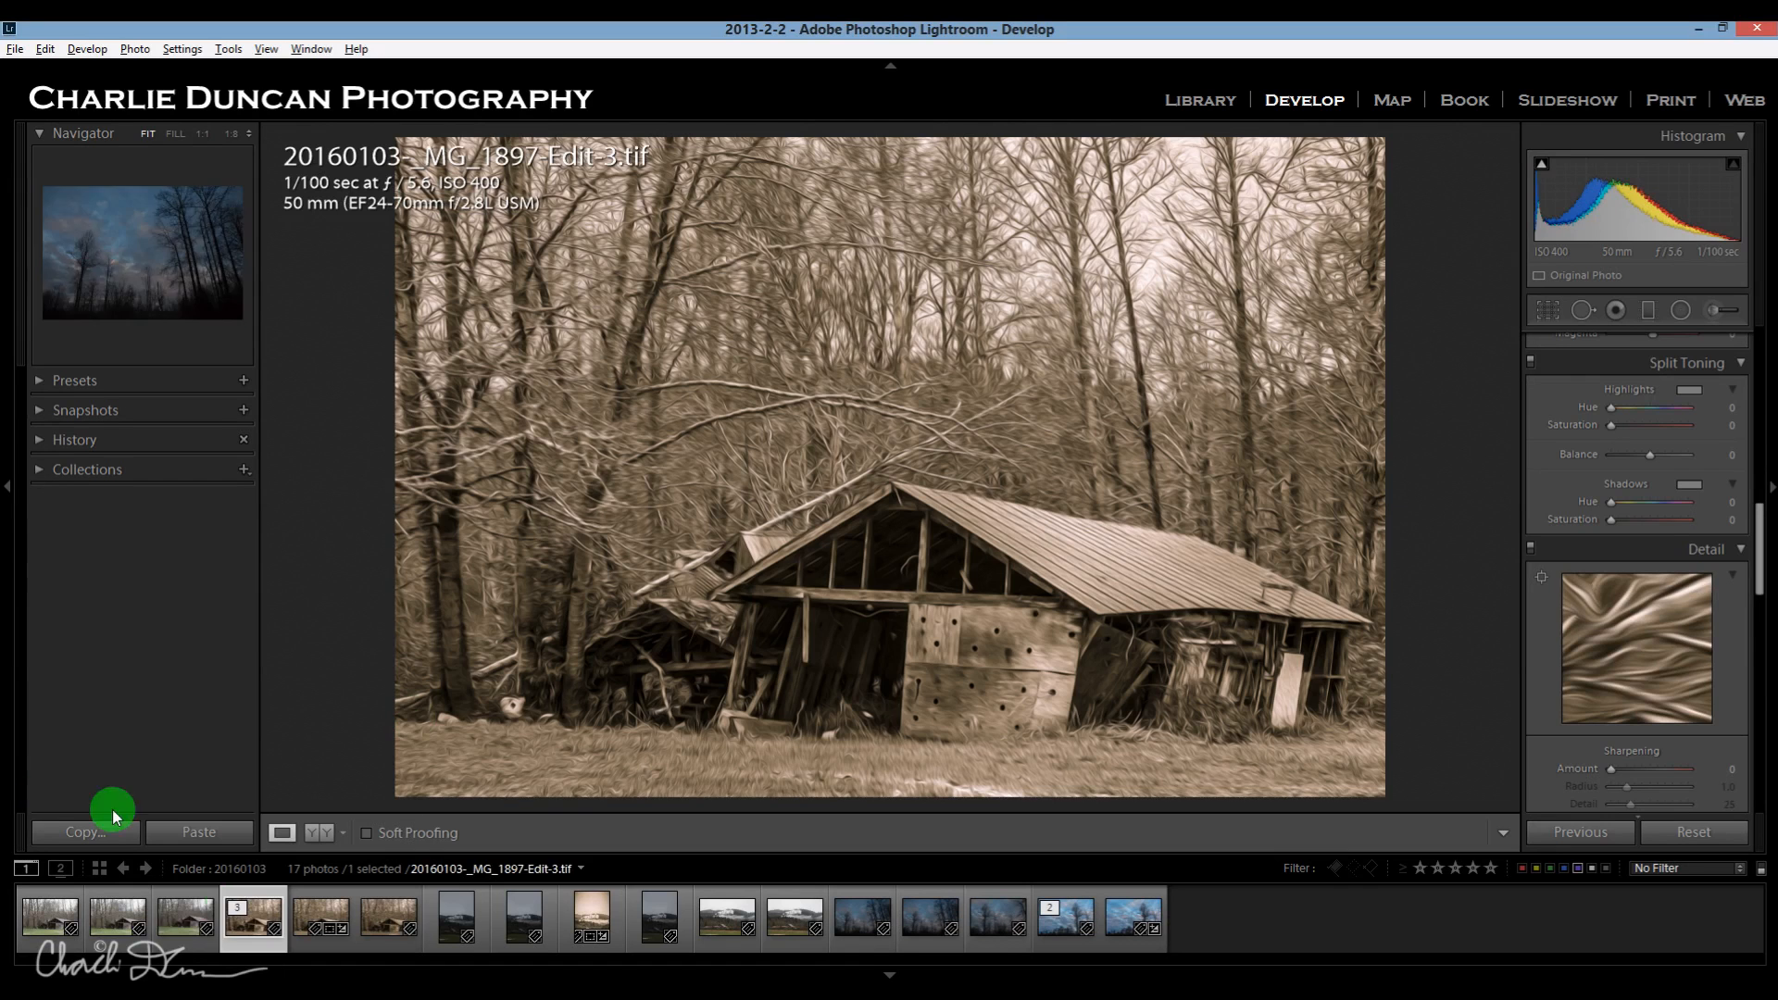
{"action": "left_click", "coordinate": [193, 933]}
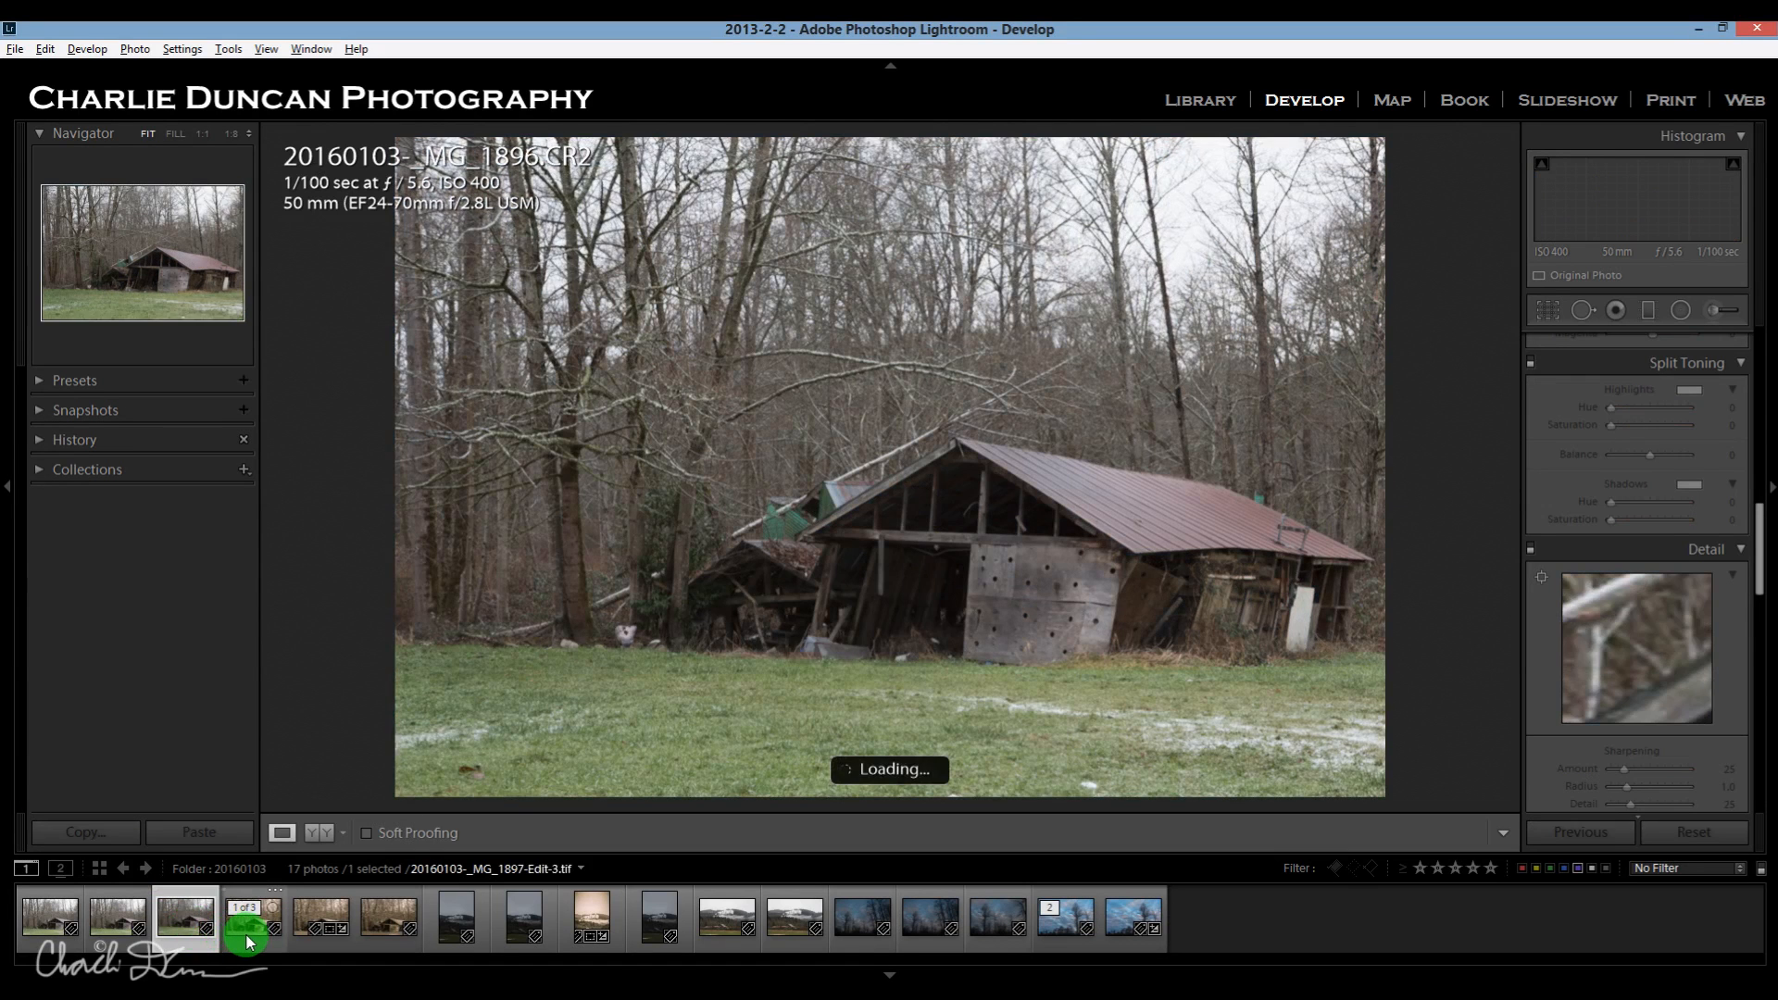